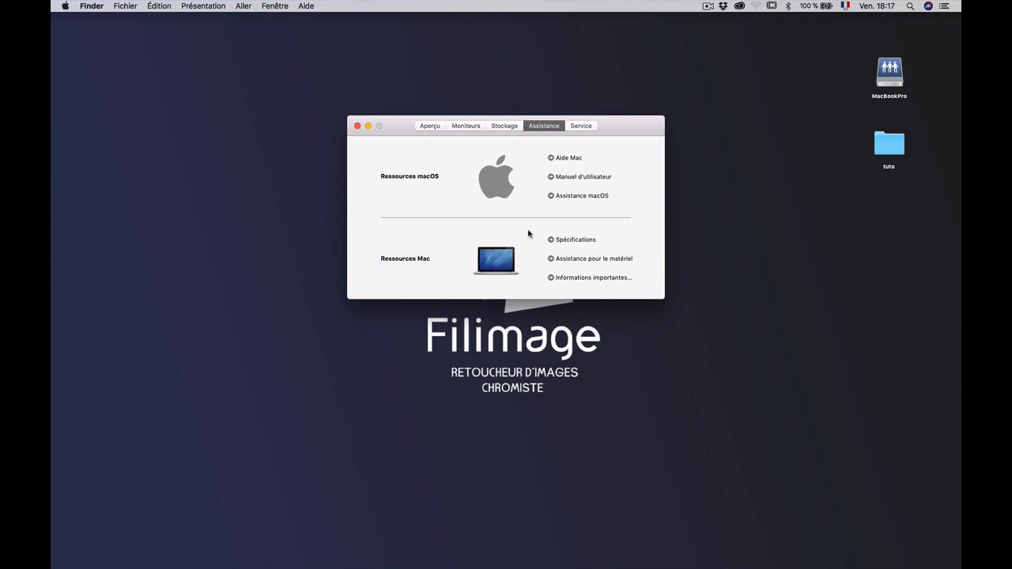
Check the Service information about this Mac's warranty and AppleCare coverage, and close the window
{"action": "left_click", "coordinate": [581, 125]}
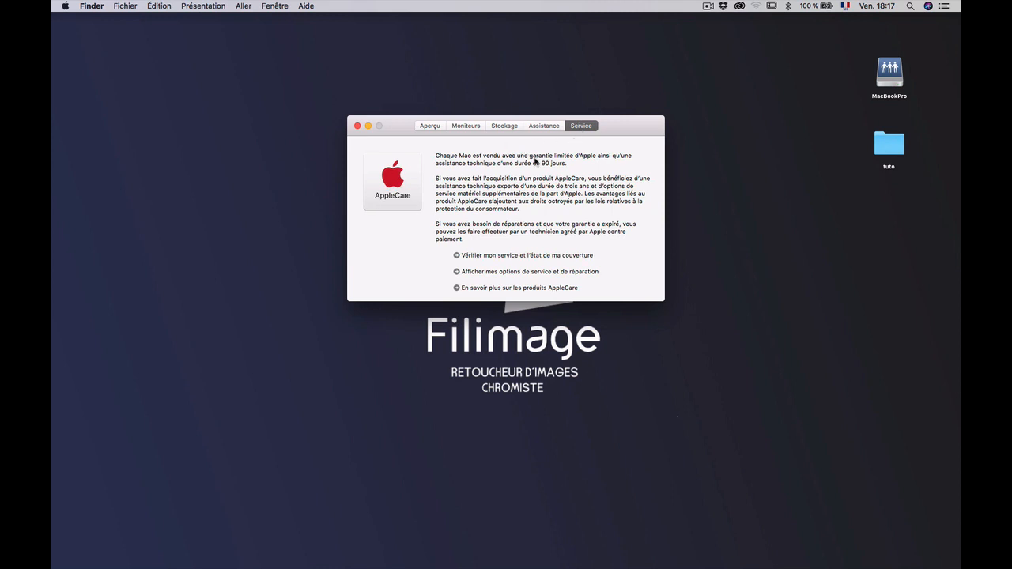
{"action": "left_click", "coordinate": [357, 126]}
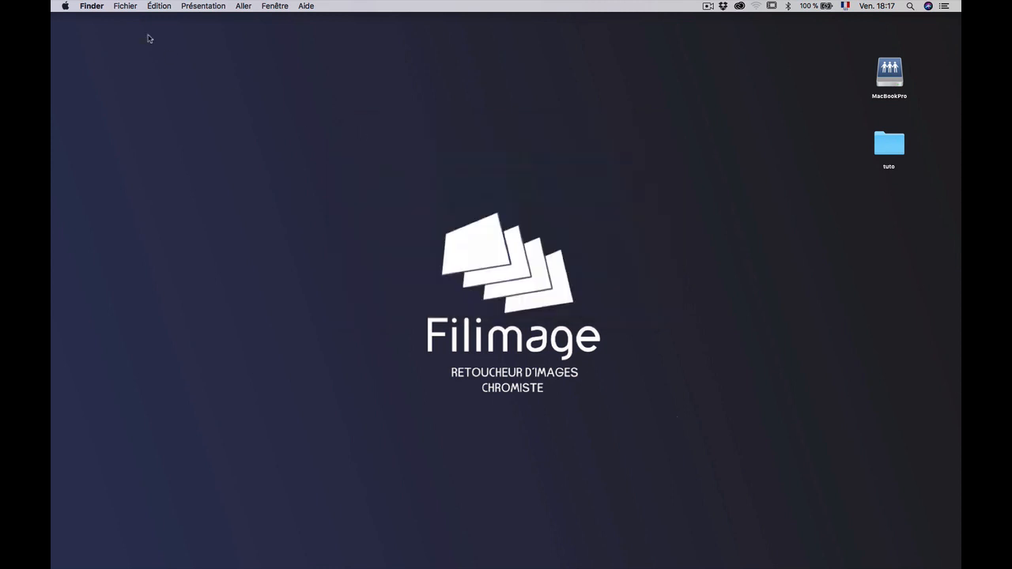
Open Préférences Système
{"action": "left_click", "coordinate": [63, 5]}
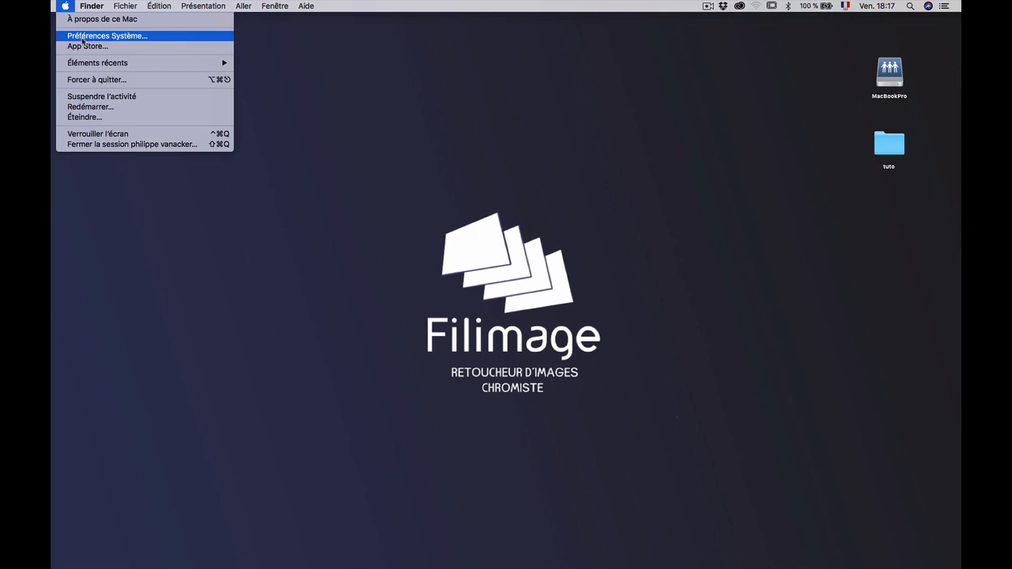
{"action": "left_click", "coordinate": [83, 38]}
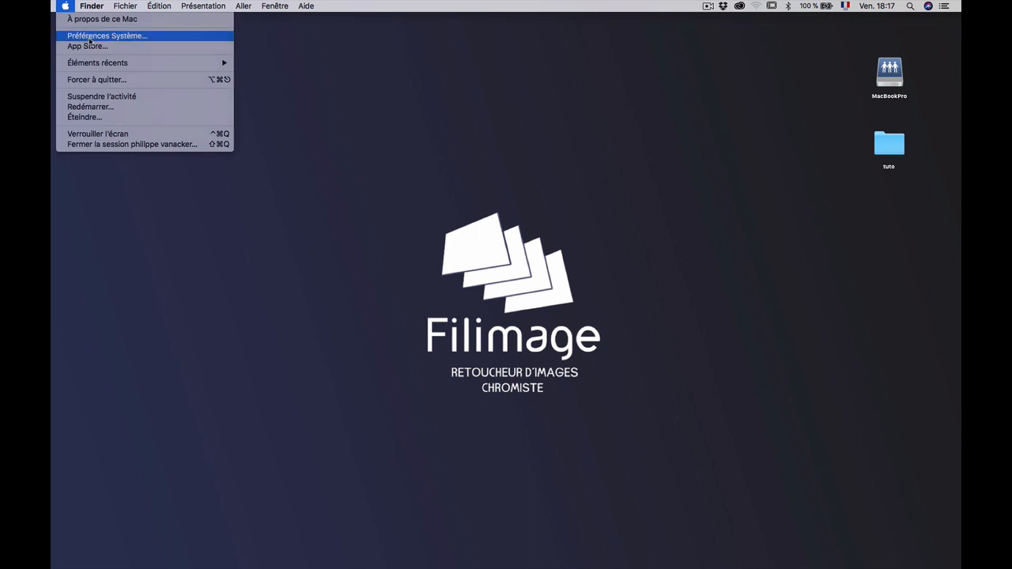
{"action": "left_click_drag", "start_coordinate": [391, 78], "coordinate": [408, 92]}
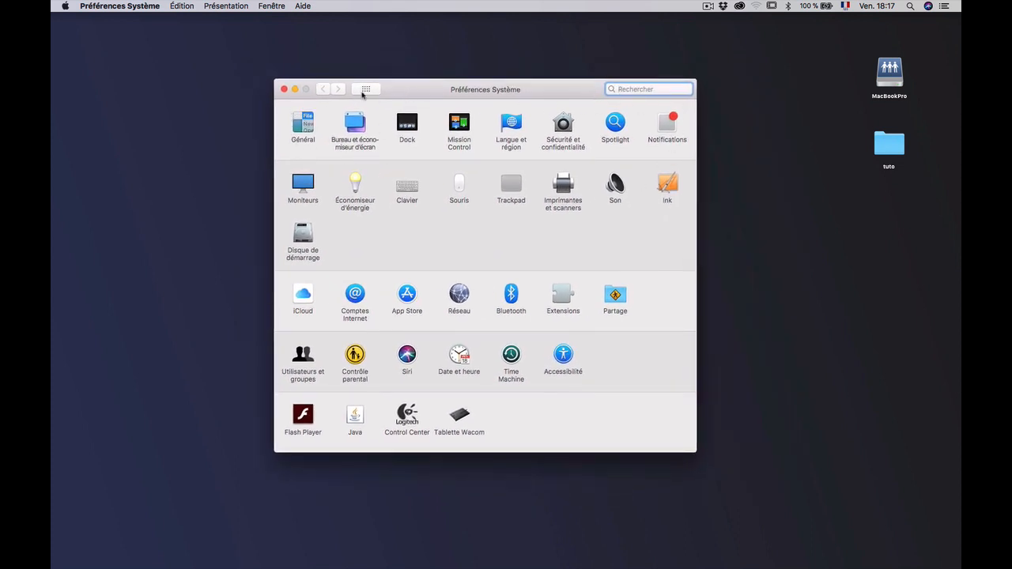
Look through the Mac's recent notifications, and search Spotlight for "tuto"
{"action": "left_click", "coordinate": [944, 5]}
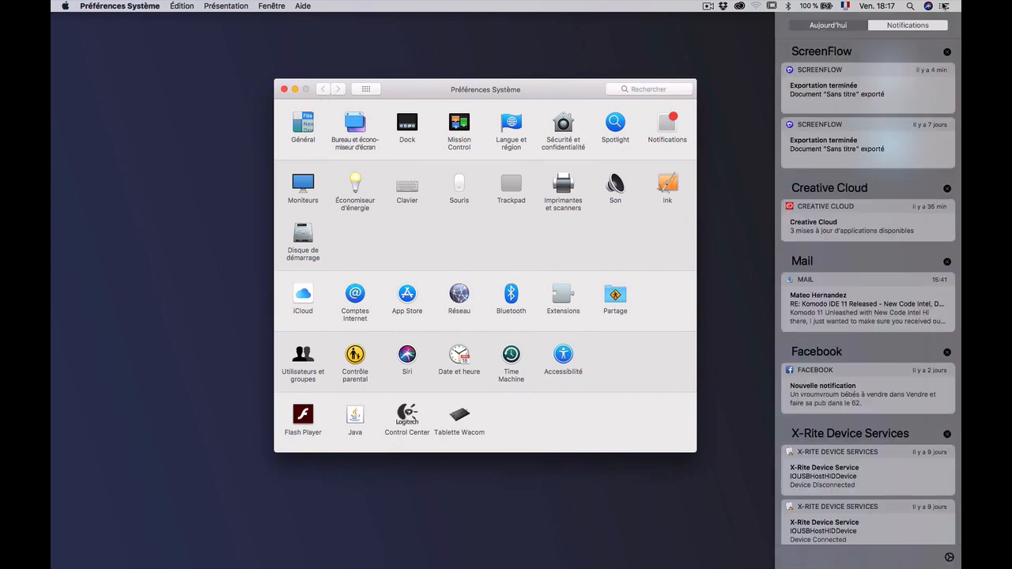
{"action": "left_click", "coordinate": [944, 6]}
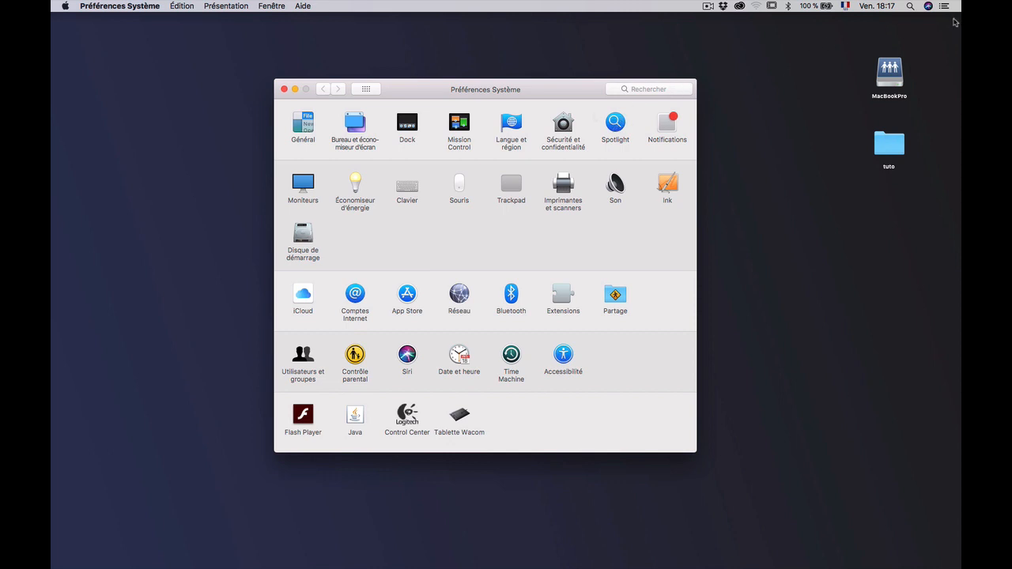
{"action": "left_click", "coordinate": [912, 6]}
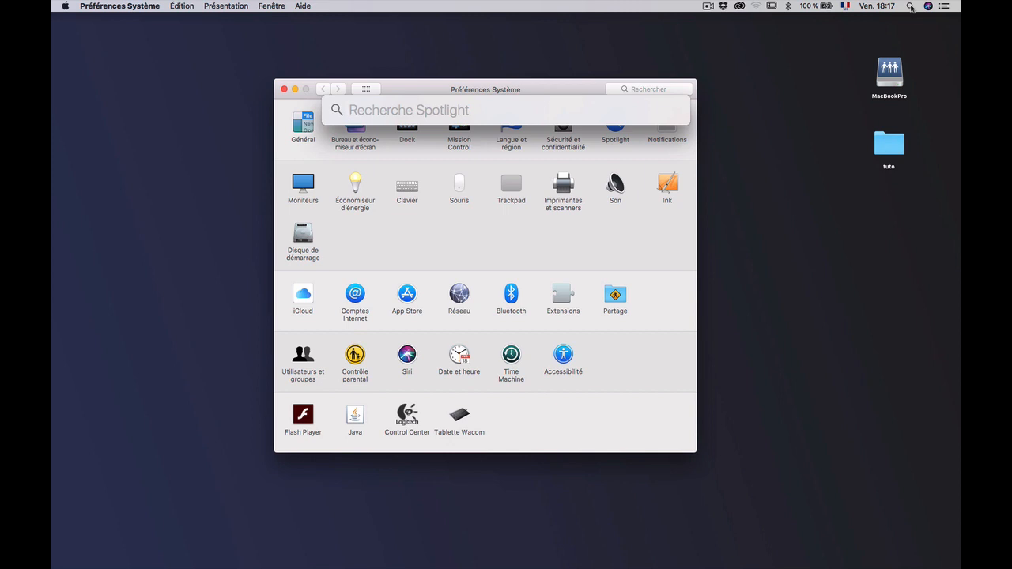
{"action": "type", "text": "tuto"}
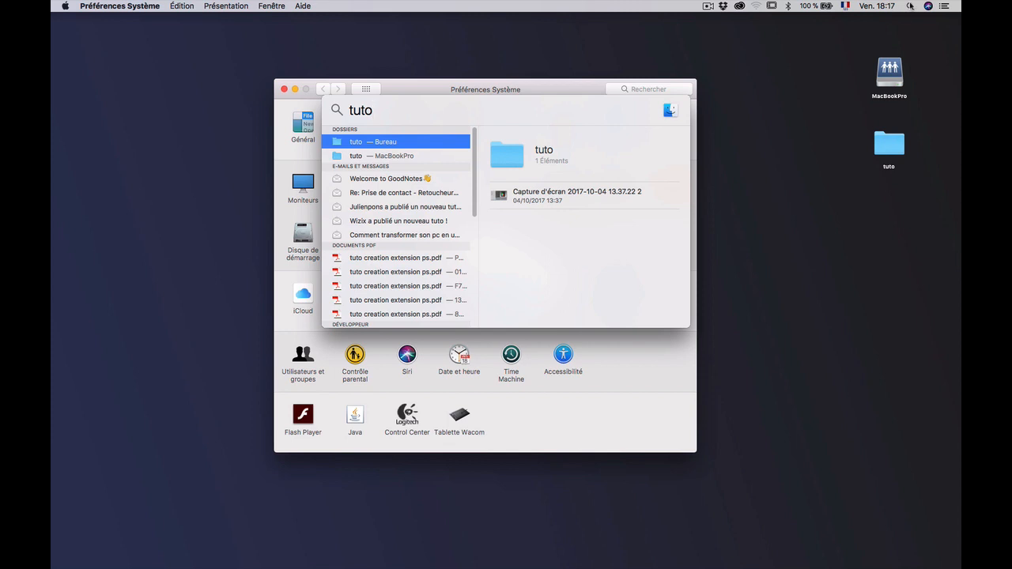
{"action": "left_click", "coordinate": [840, 22]}
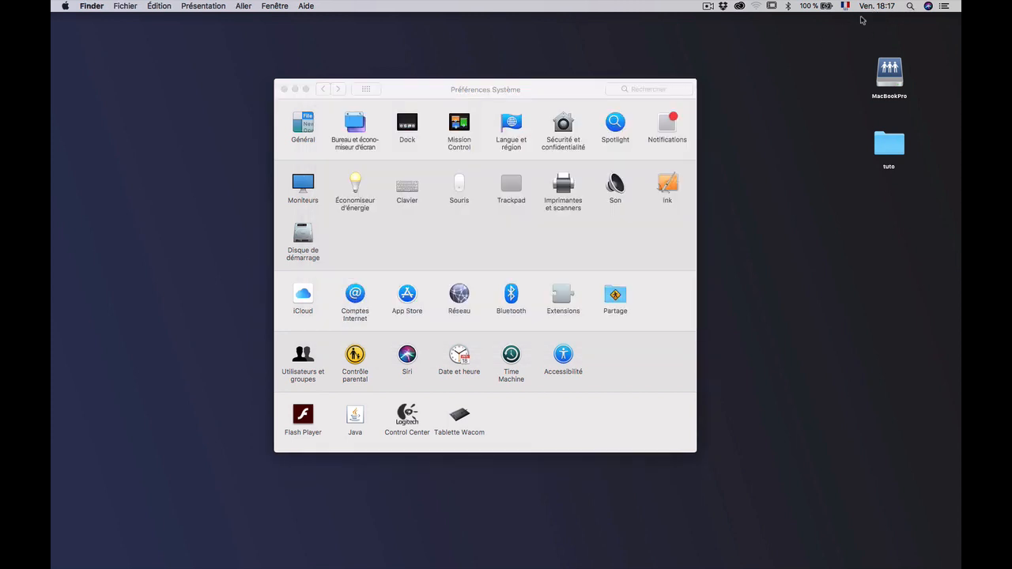
Review the available keyboard input sources without changing the selected one
{"action": "left_click", "coordinate": [849, 7]}
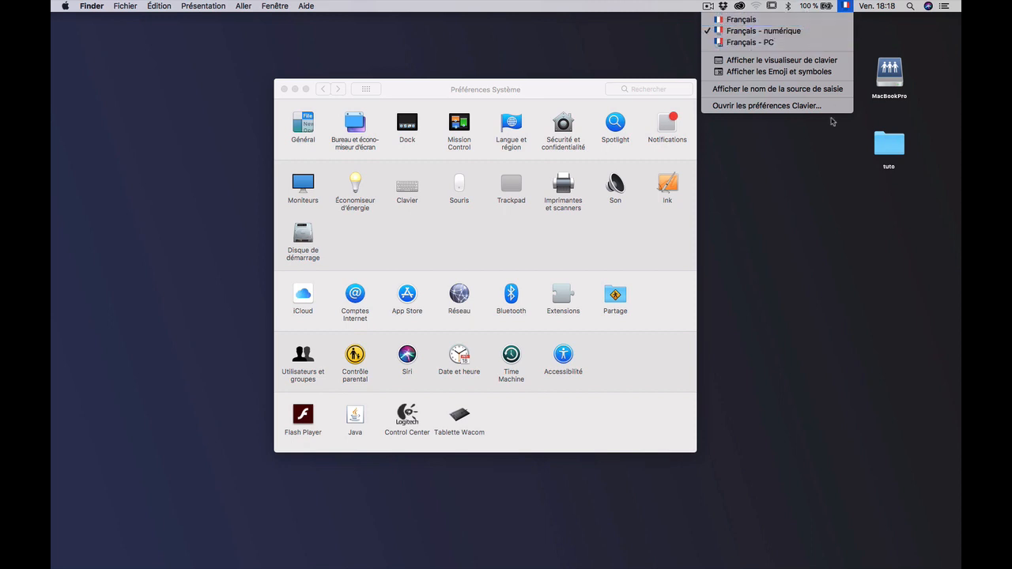
{"action": "left_click", "coordinate": [822, 201]}
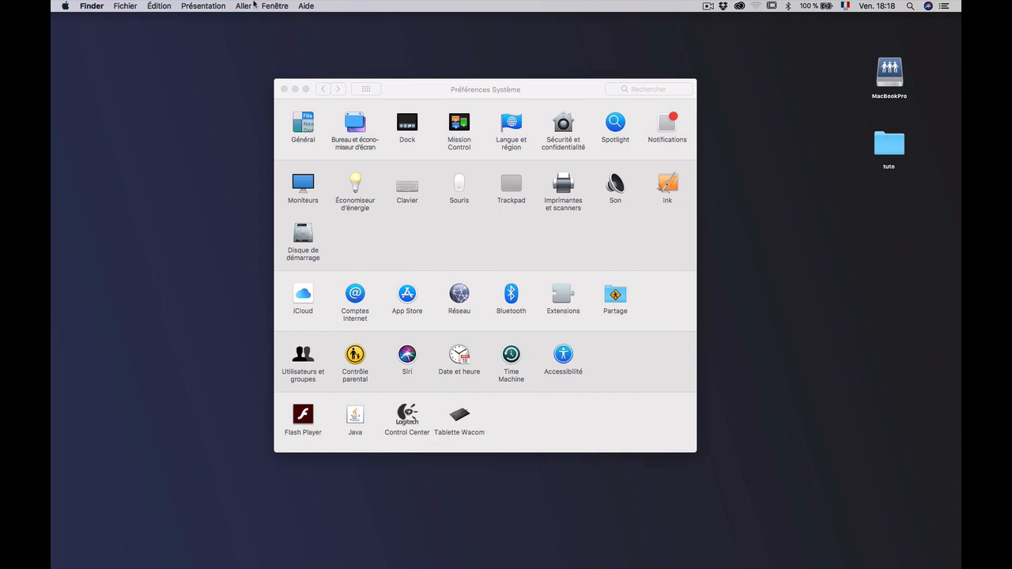
Bring the Préférences Système window to the front and shift it slightly across the desktop
{"action": "left_click", "coordinate": [394, 94]}
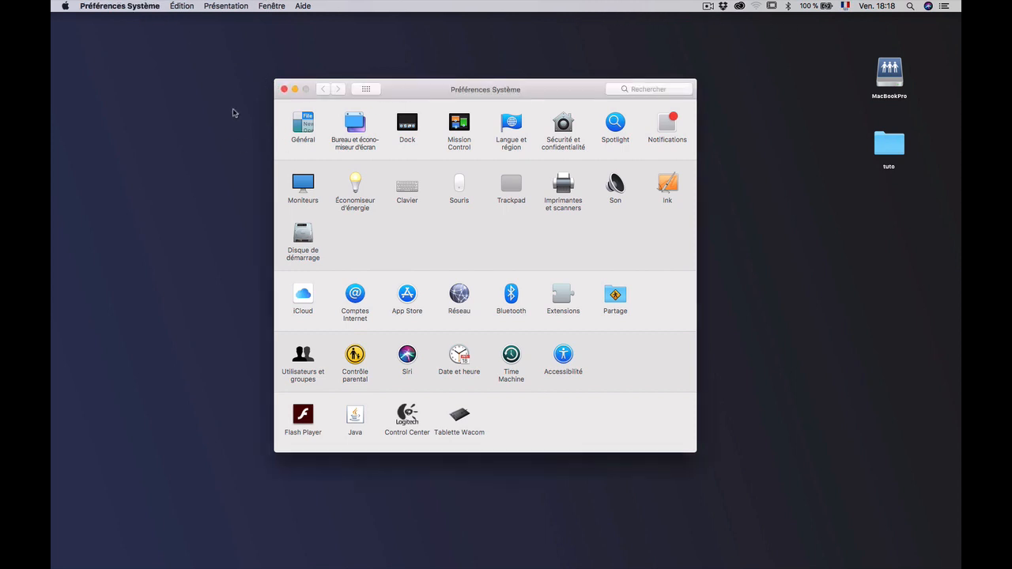
{"action": "left_click_drag", "start_coordinate": [536, 93], "coordinate": [556, 90]}
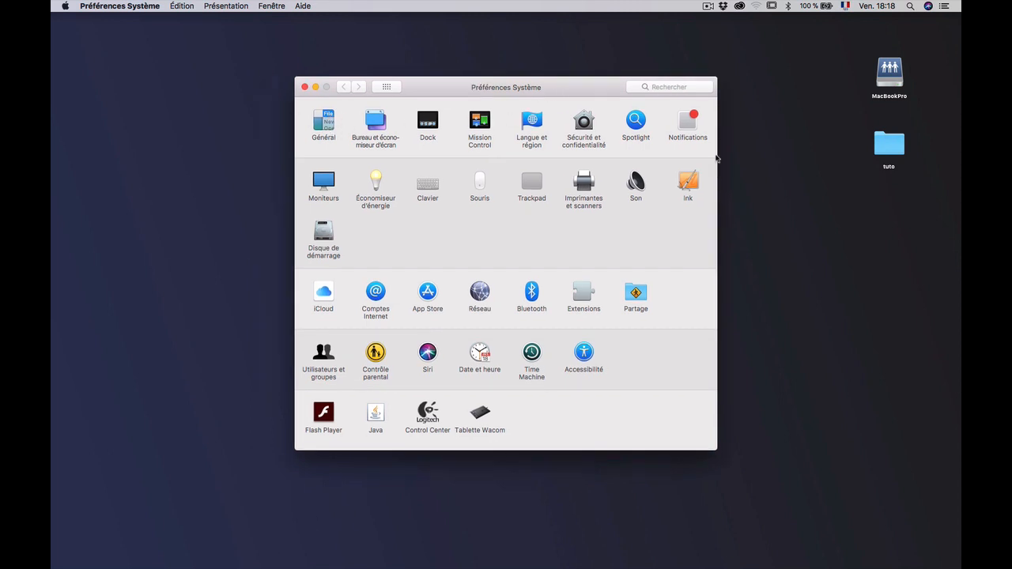
Open the tuto folder from the desktop and enlarge its window with Réduire/agrandir
{"action": "left_click", "coordinate": [884, 152]}
{"action": "double_click", "coordinate": [884, 151]}
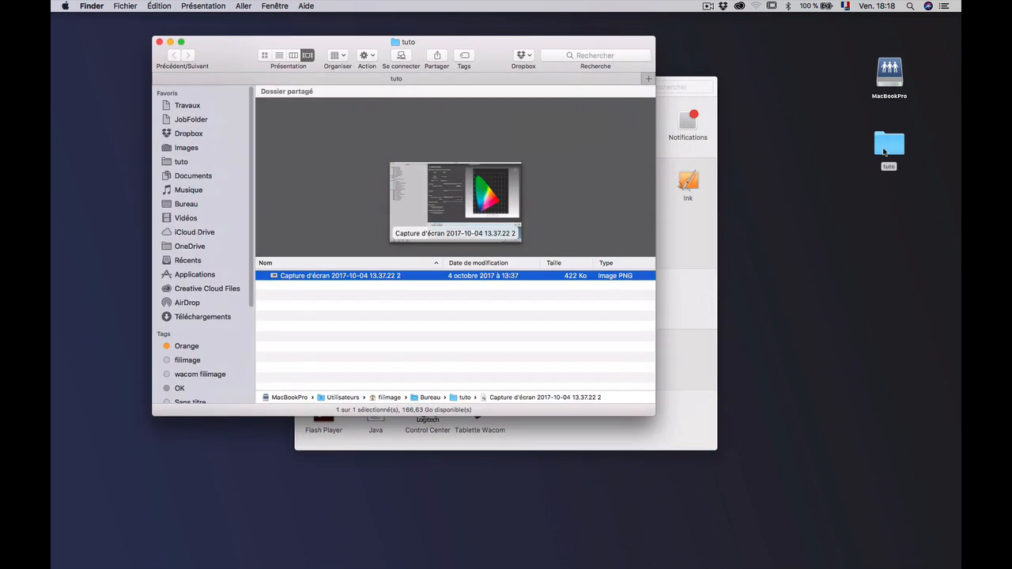
{"action": "left_click_drag", "start_coordinate": [212, 51], "coordinate": [389, 115]}
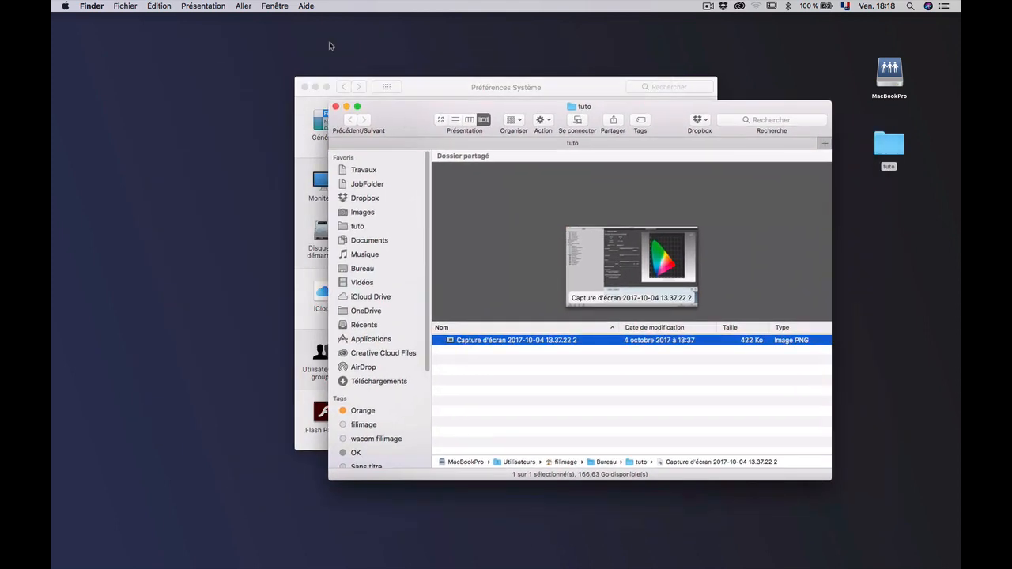
{"action": "left_click", "coordinate": [273, 6]}
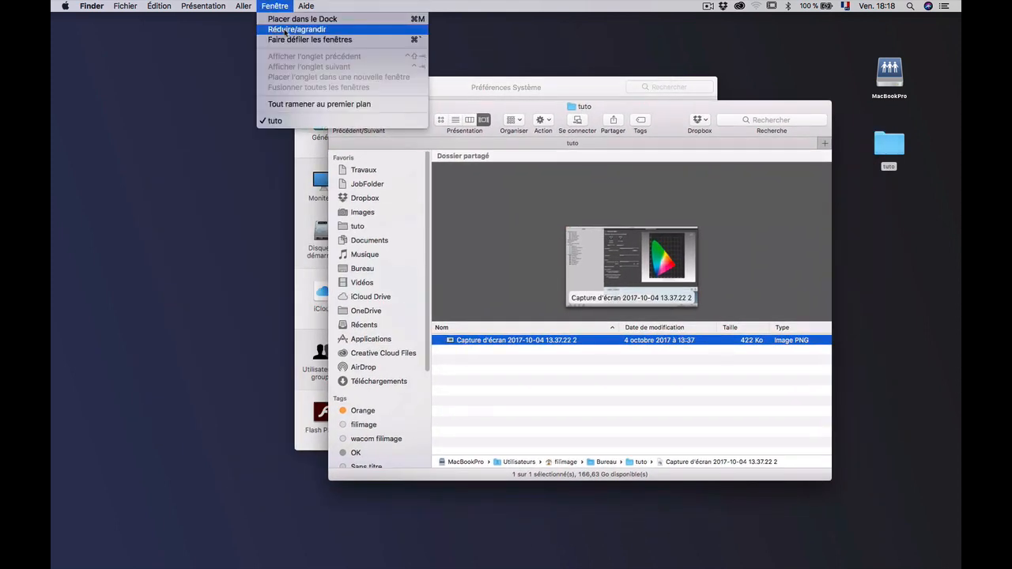
{"action": "left_click", "coordinate": [285, 29]}
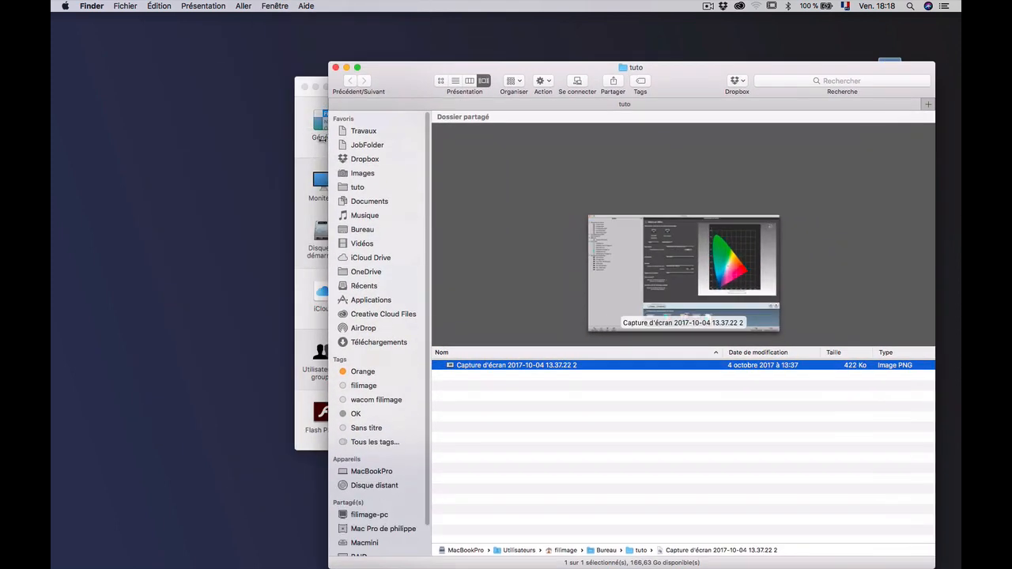
Return to Préférences Système and open the Général settings
{"action": "left_click", "coordinate": [307, 146]}
{"action": "left_click", "coordinate": [323, 123]}
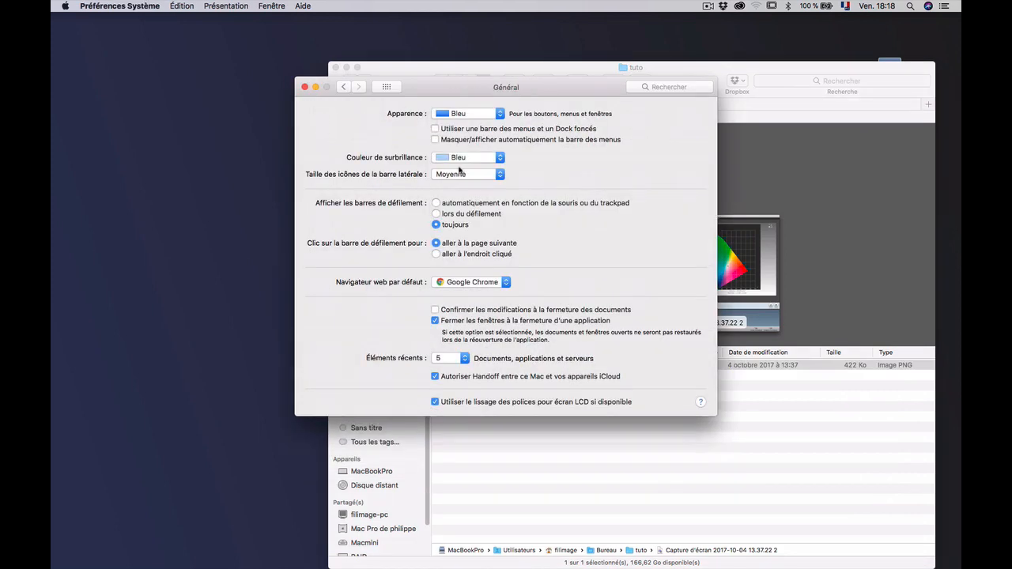
Try the Graphite appearance for buttons, menus and windows, and set the appearance back to Bleu
{"action": "left_click", "coordinate": [458, 118]}
{"action": "left_click", "coordinate": [462, 125]}
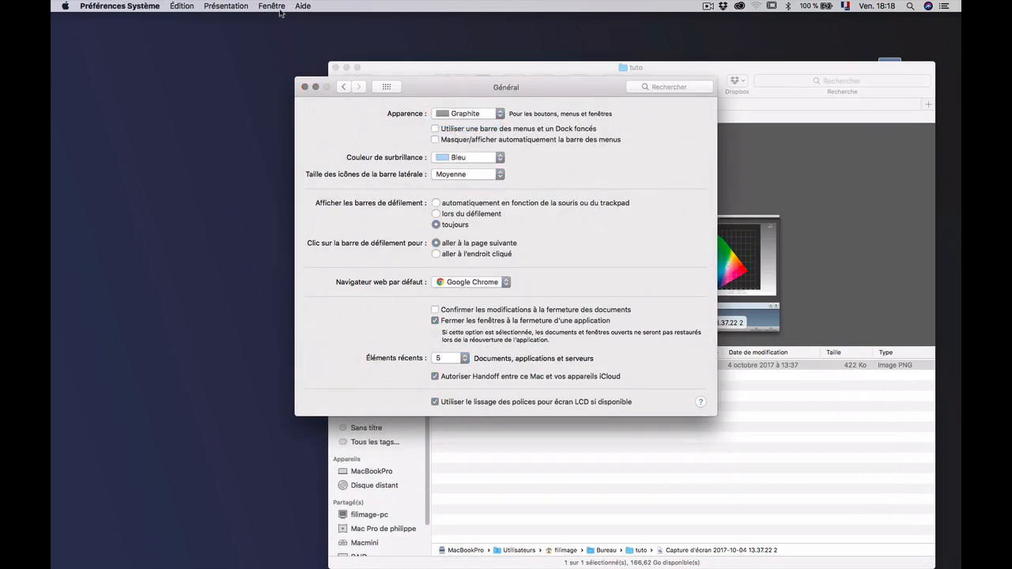
{"action": "left_click", "coordinate": [269, 5]}
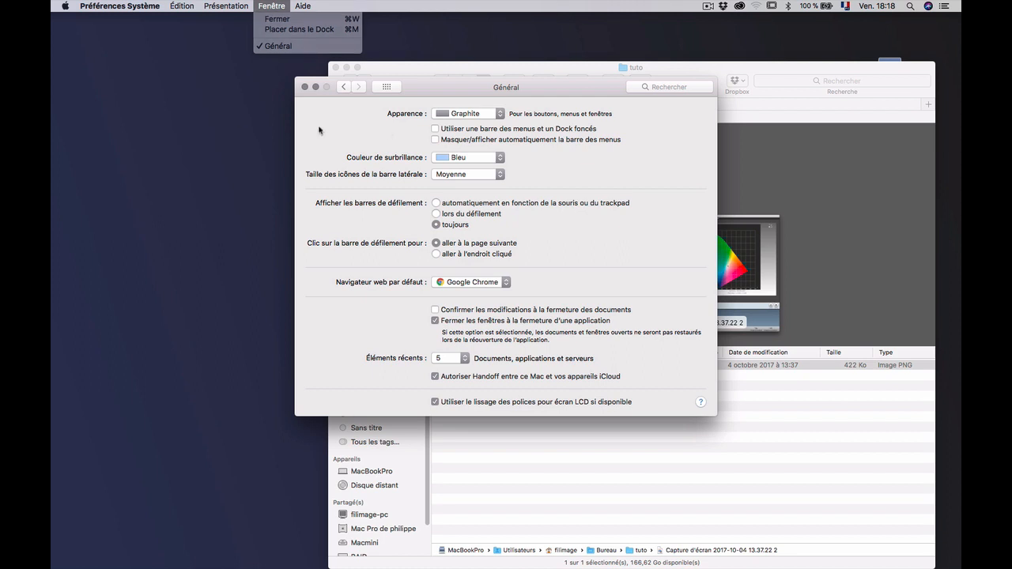
{"action": "left_click", "coordinate": [468, 132]}
{"action": "left_click", "coordinate": [471, 115]}
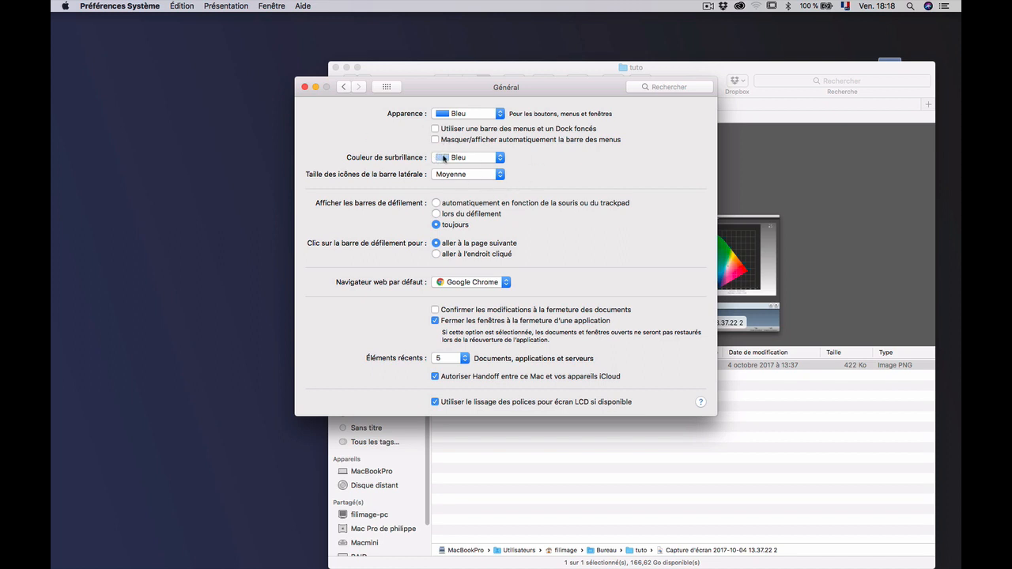
Review the choices offered for the highlight colour and the default web browser, keeping the current selections
{"action": "left_click", "coordinate": [461, 161]}
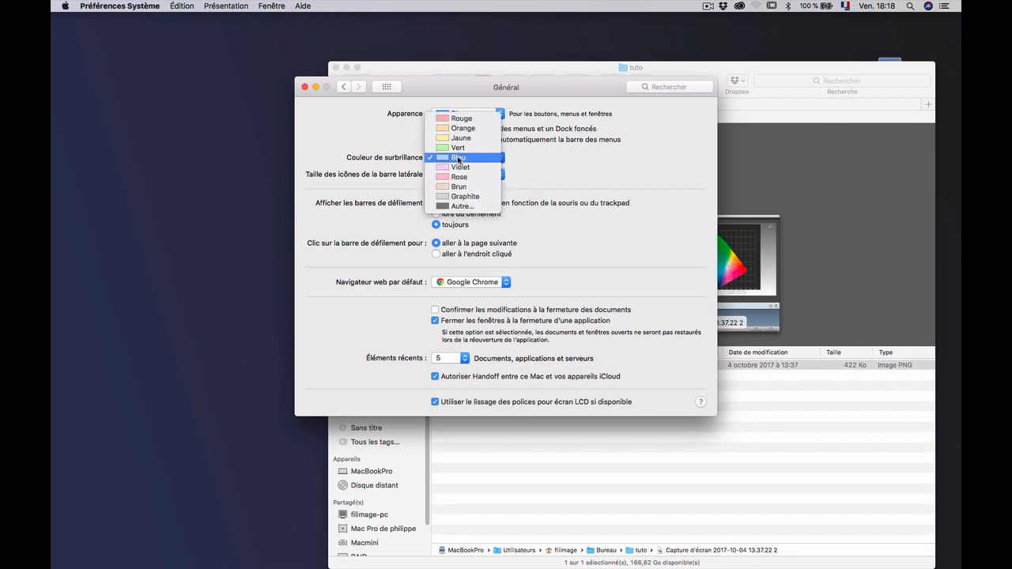
{"action": "left_click", "coordinate": [322, 149]}
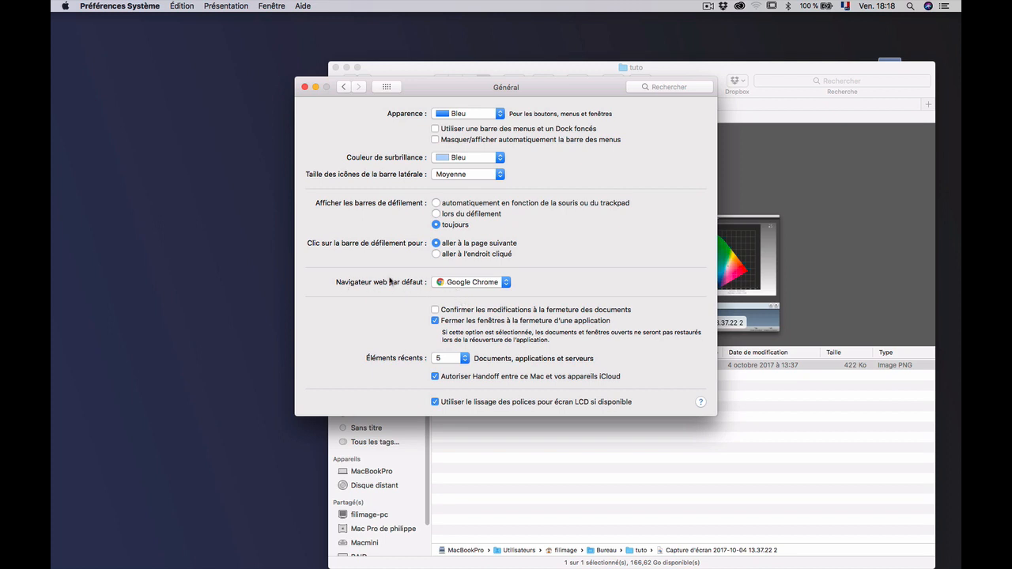
{"action": "left_click", "coordinate": [479, 283]}
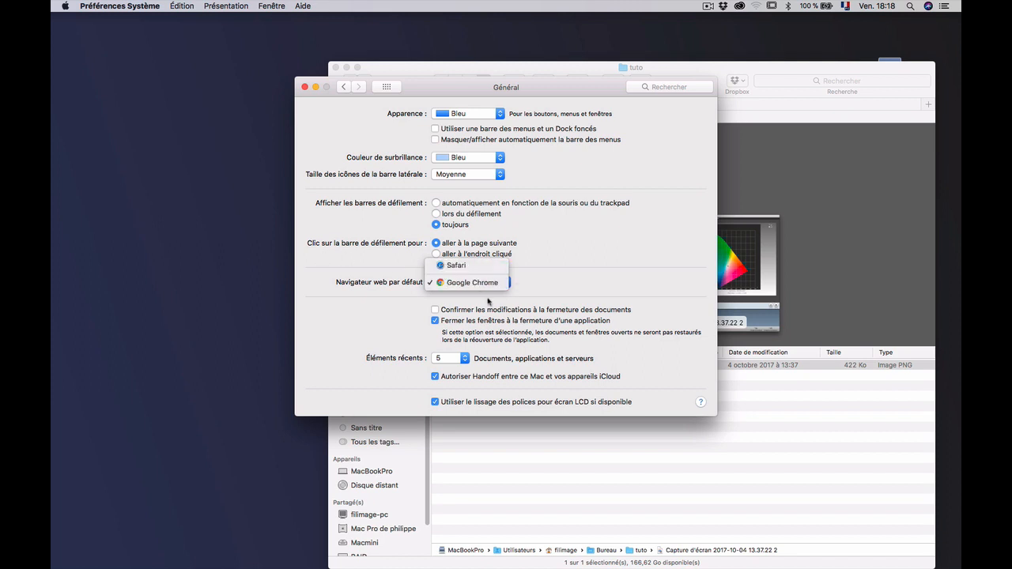
{"action": "left_click", "coordinate": [320, 246]}
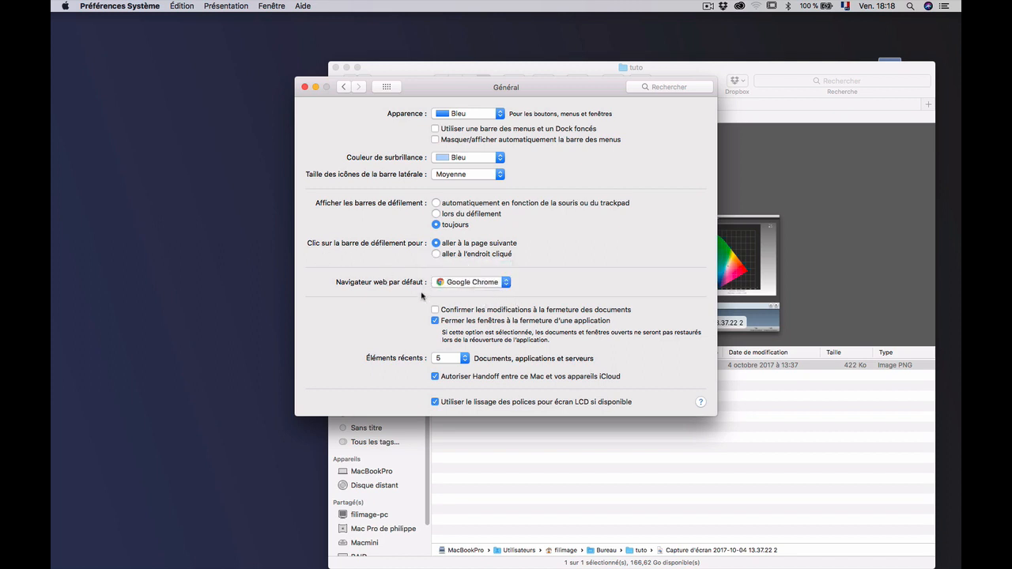
Quit Préférences Système and reopen it
{"action": "key", "text": "super+q"}
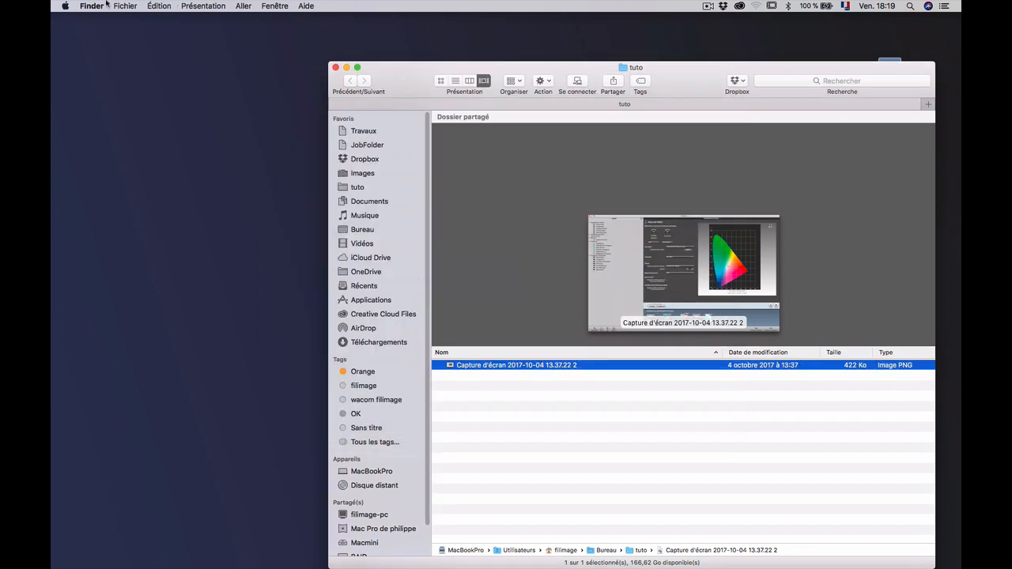
{"action": "left_click", "coordinate": [66, 6]}
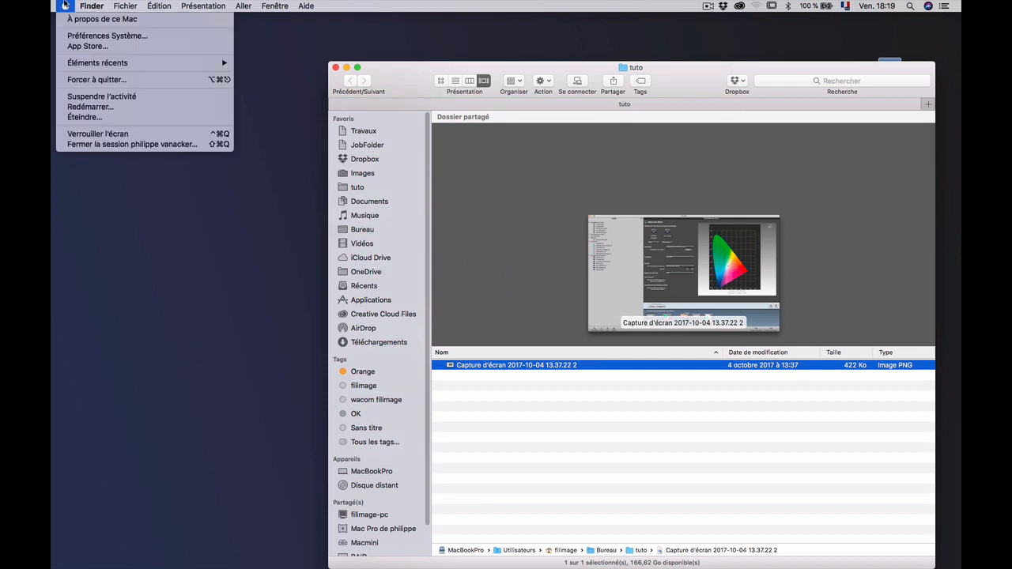
{"action": "left_click", "coordinate": [87, 37]}
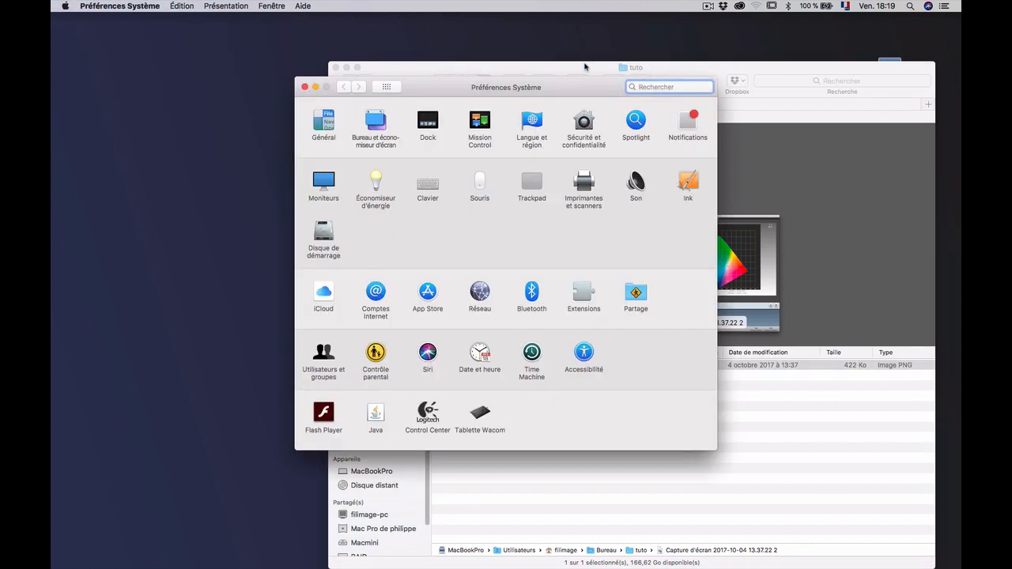
Close the tuto folder window and return to Préférences Système
{"action": "left_click", "coordinate": [466, 68]}
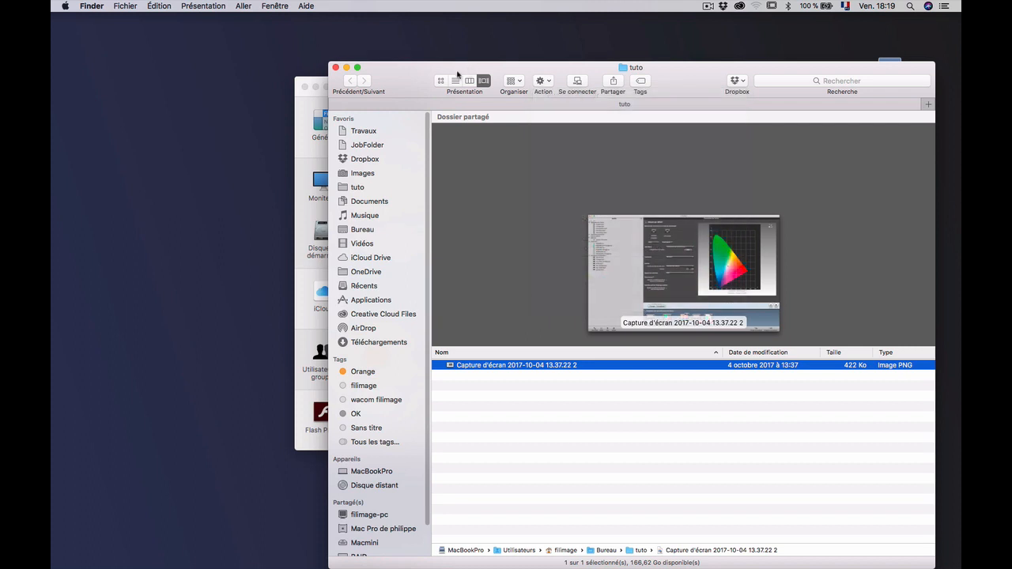
{"action": "left_click", "coordinate": [335, 67]}
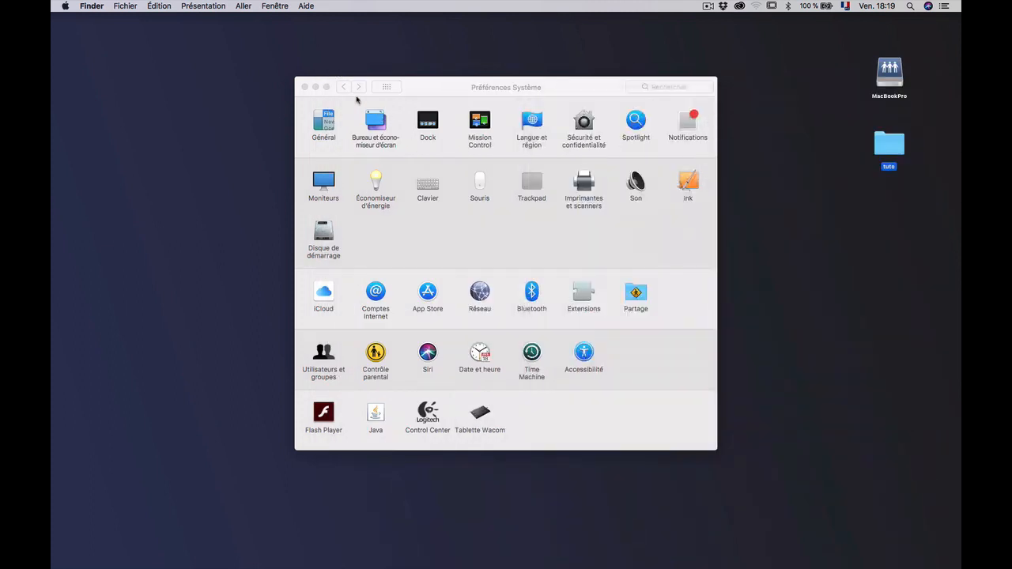
{"action": "left_click", "coordinate": [401, 95]}
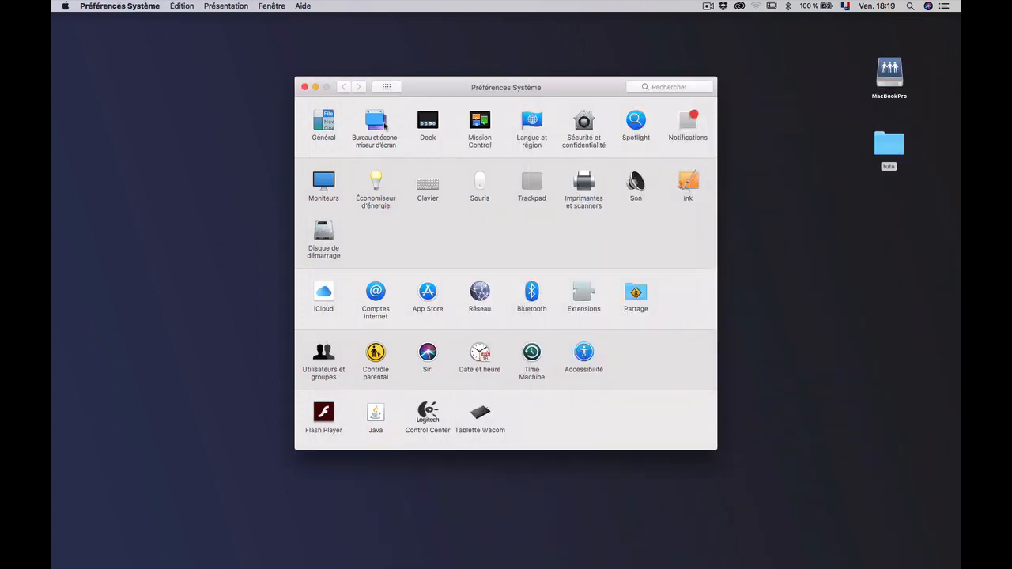
Open the Bureau et économiseur d'écran preferences and display the Bureau wallpaper settings
{"action": "left_click", "coordinate": [374, 125]}
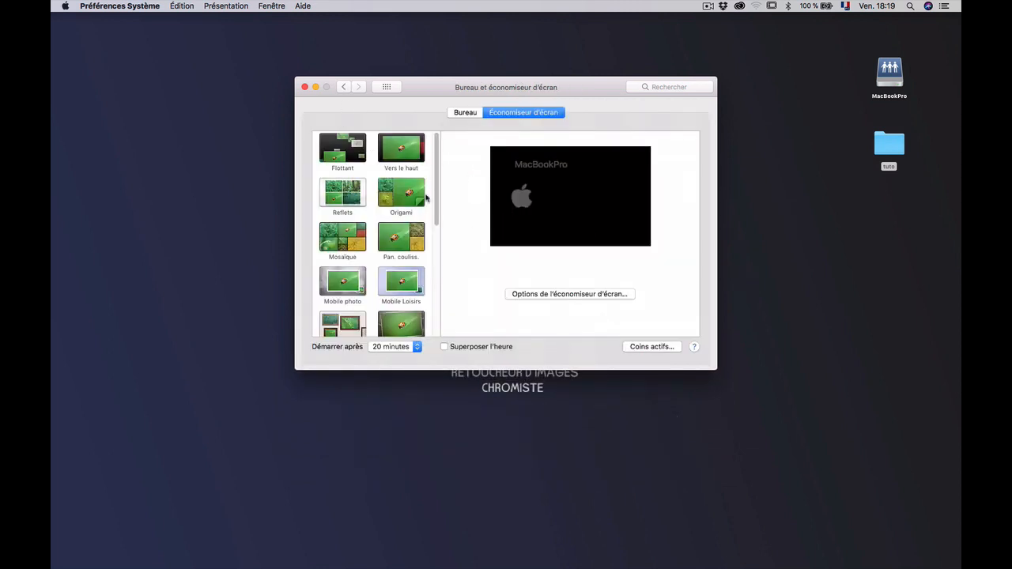
{"action": "mouse_move", "coordinate": [546, 218]}
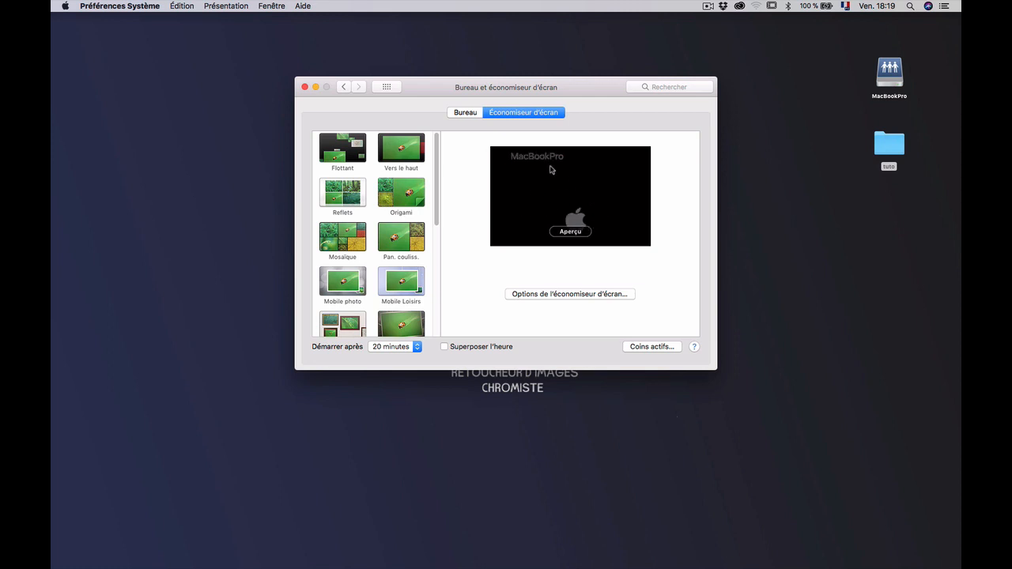
{"action": "left_click", "coordinate": [469, 113]}
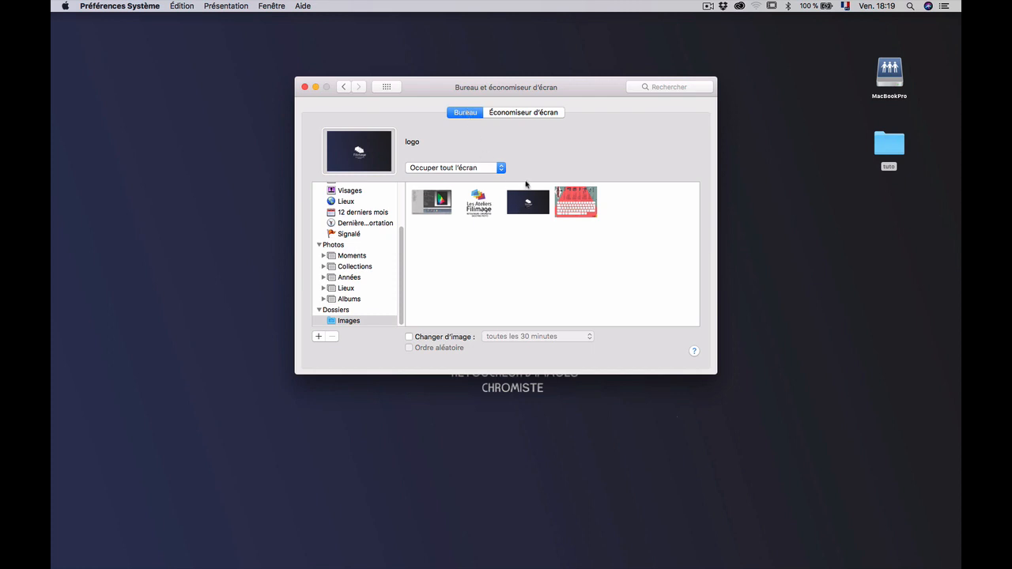
Move the preferences window aside to uncover the wallpaper, and display the Dock preferences
{"action": "left_click_drag", "start_coordinate": [570, 94], "coordinate": [257, 185]}
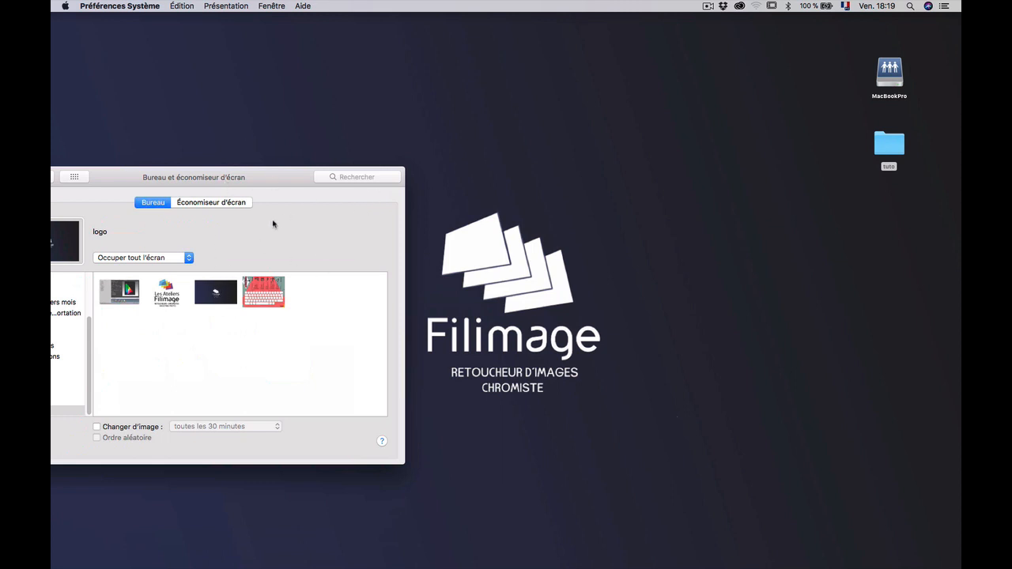
{"action": "left_click_drag", "start_coordinate": [250, 176], "coordinate": [326, 128]}
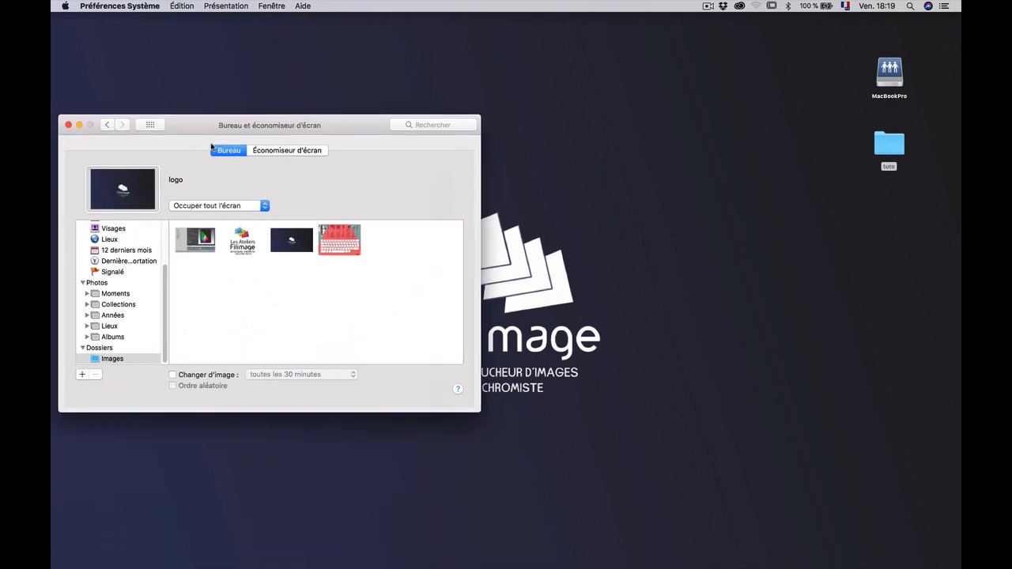
{"action": "left_click", "coordinate": [150, 125]}
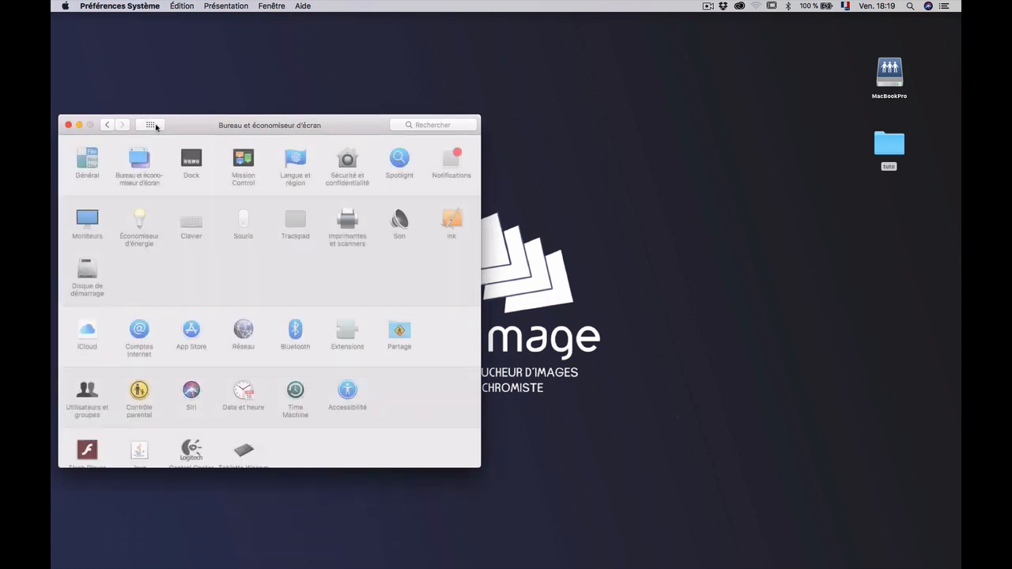
{"action": "left_click", "coordinate": [191, 162]}
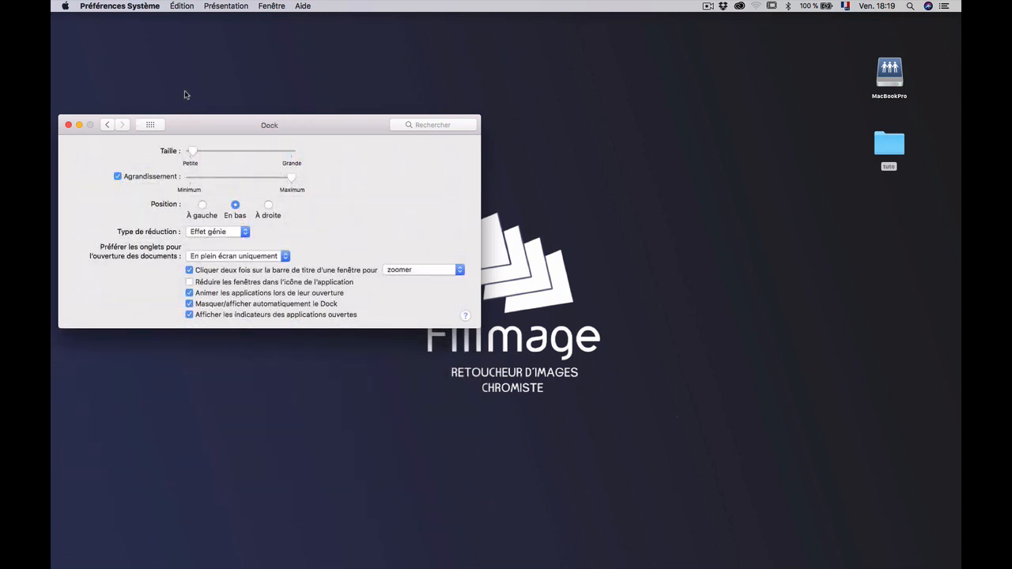
{"action": "left_click_drag", "start_coordinate": [205, 118], "coordinate": [216, 112]}
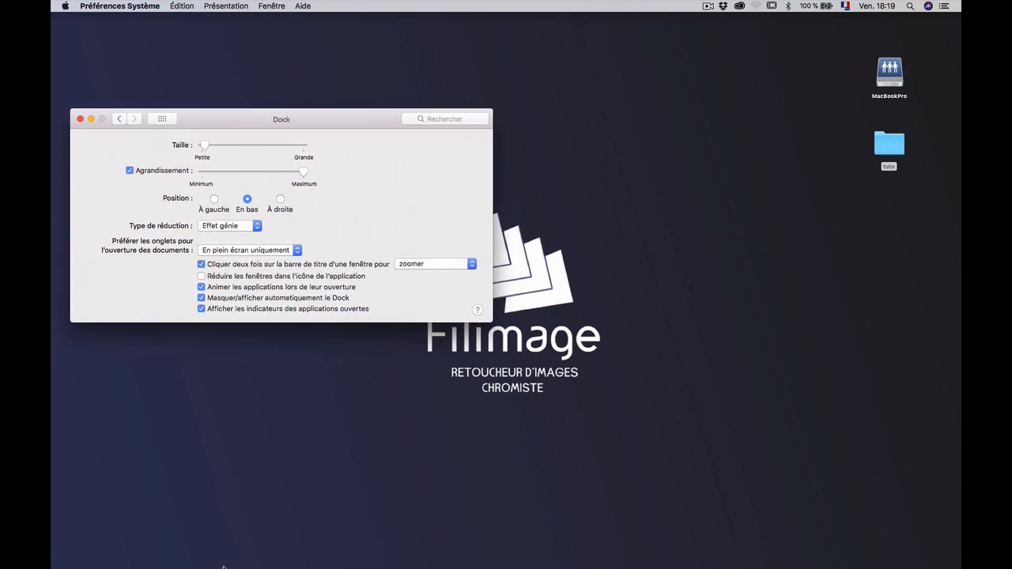
Turn off automatic hiding of the Dock and set its position to À gauche
{"action": "mouse_move", "coordinate": [225, 563]}
{"action": "left_click", "coordinate": [202, 298]}
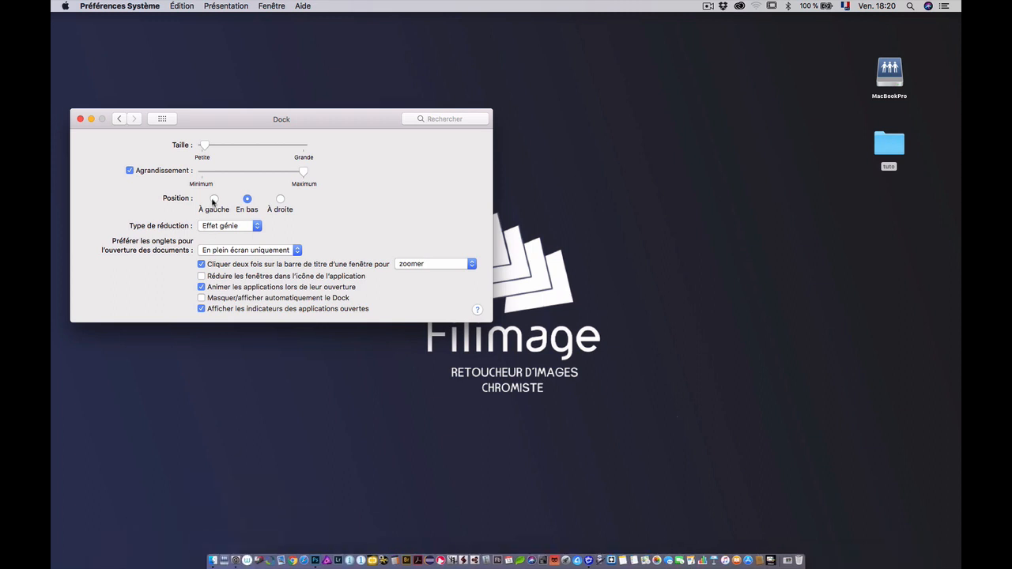
{"action": "left_click", "coordinate": [214, 198]}
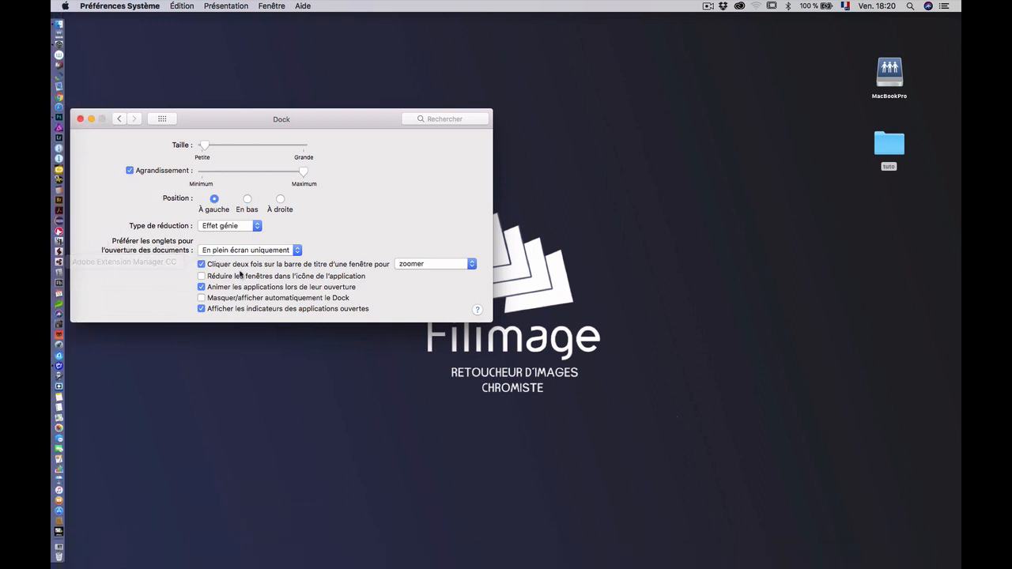
Position the Dock En bas, with its size at about a quarter and its magnification at about 40 percent of the range
{"action": "left_click_drag", "start_coordinate": [201, 147], "coordinate": [225, 148]}
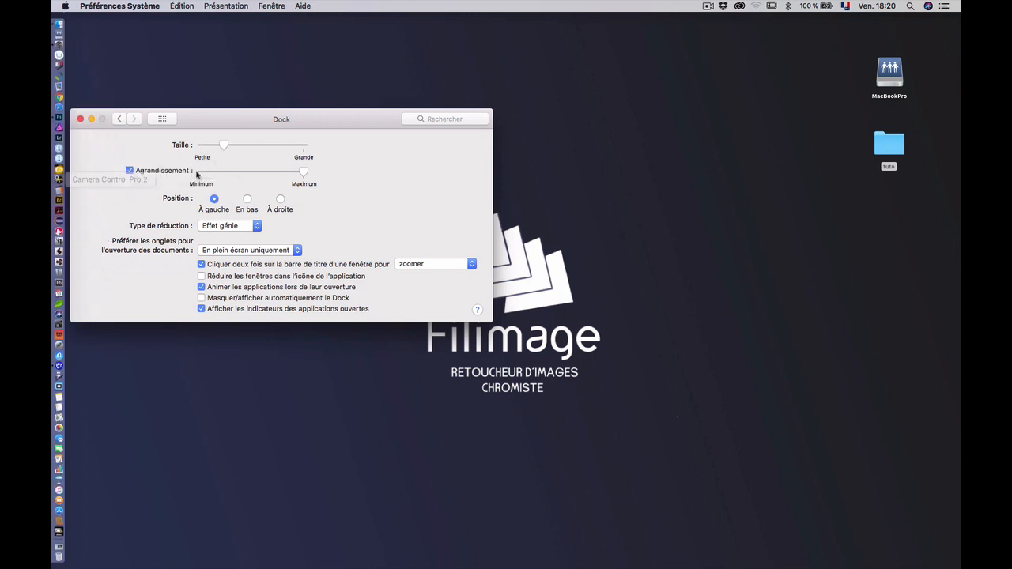
{"action": "left_click", "coordinate": [246, 200]}
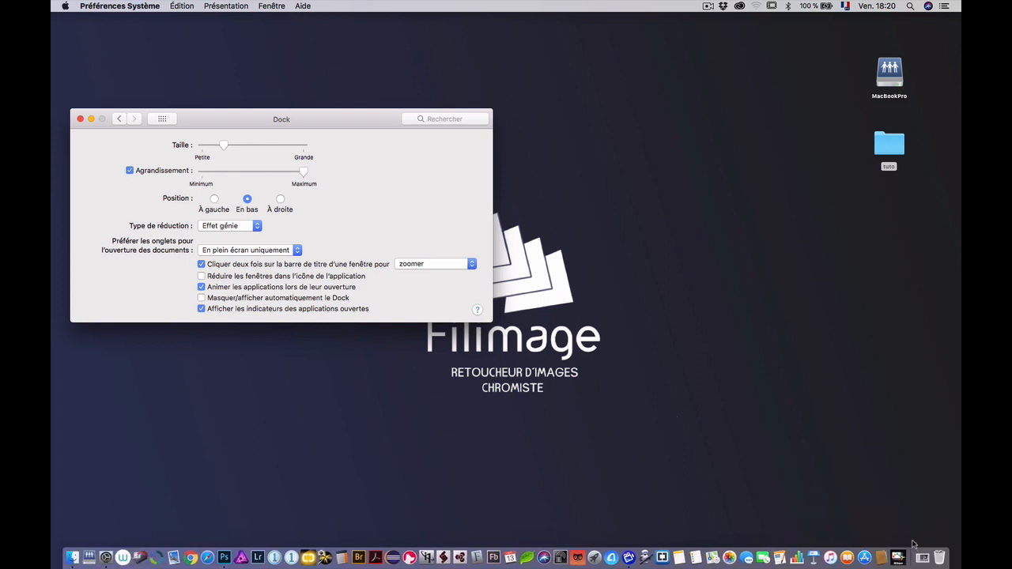
{"action": "left_click_drag", "start_coordinate": [909, 560], "coordinate": [899, 504]}
{"action": "left_click_drag", "start_coordinate": [303, 145], "coordinate": [228, 151]}
{"action": "left_click", "coordinate": [243, 172]}
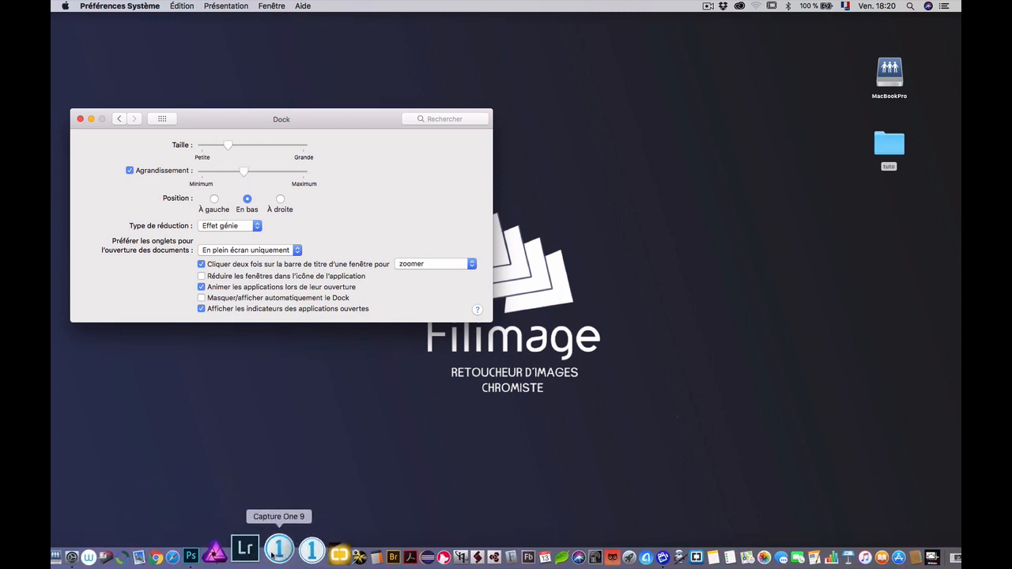
Set the Dock's window reduction type to Effet d'échelle and turn on automatic hiding and showing of the Dock
{"action": "left_click", "coordinate": [231, 227]}
{"action": "left_click", "coordinate": [230, 234]}
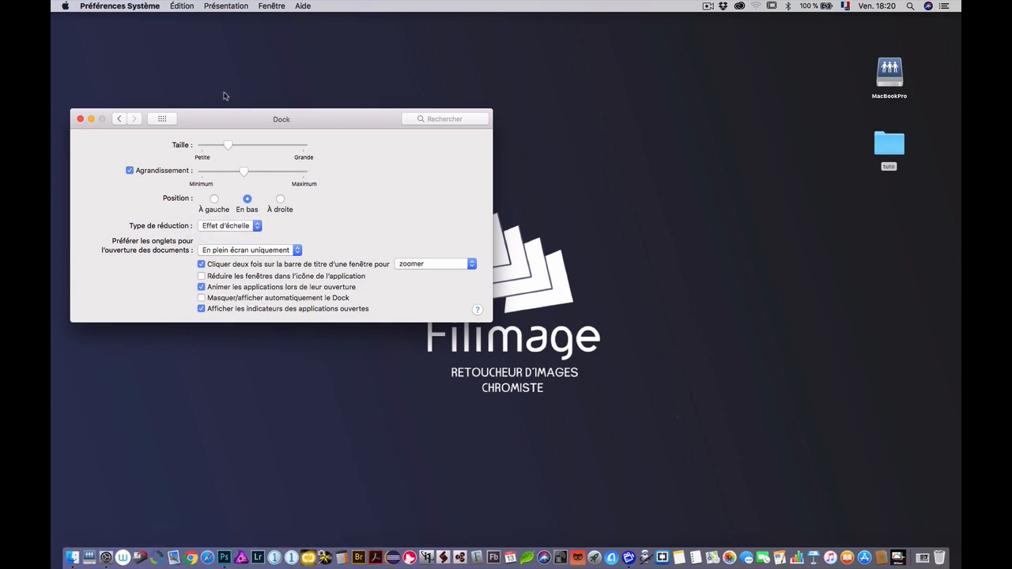
{"action": "left_click", "coordinate": [219, 299]}
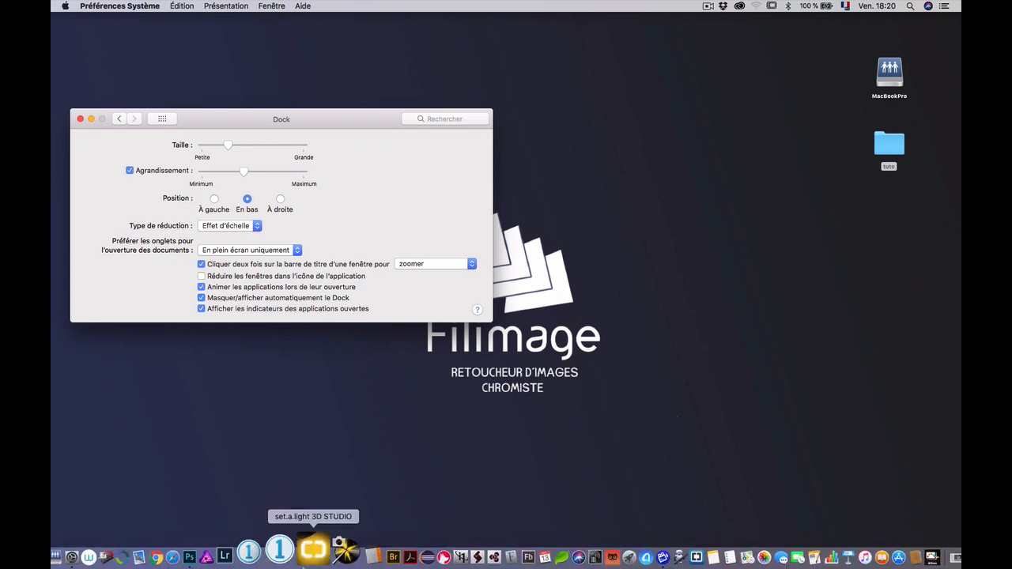
{"action": "mouse_move", "coordinate": [300, 554]}
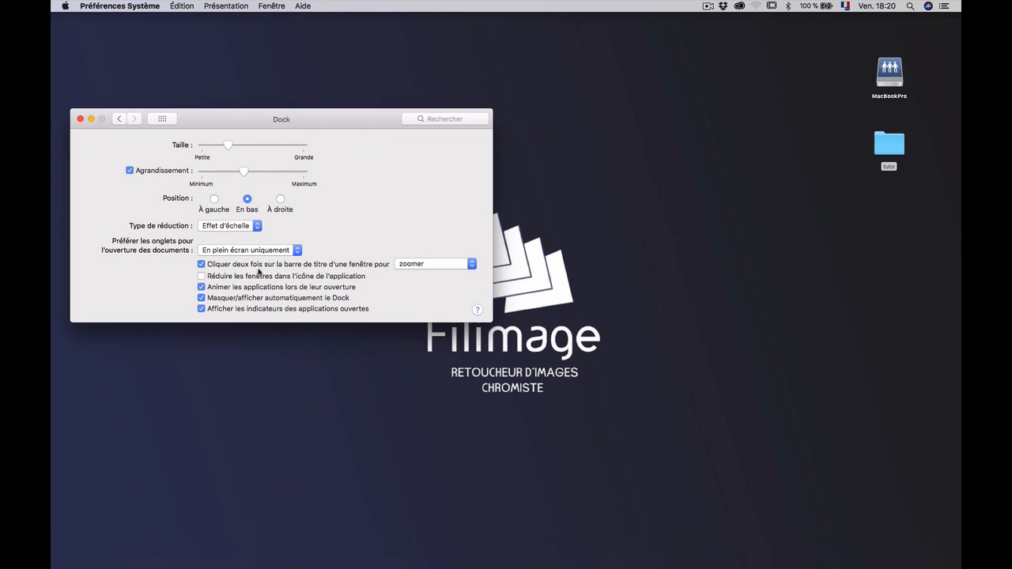
Review the Mission Control preferences, including its Spaces options and shortcuts, and return to the overview of all preferences
{"action": "left_click", "coordinate": [162, 119]}
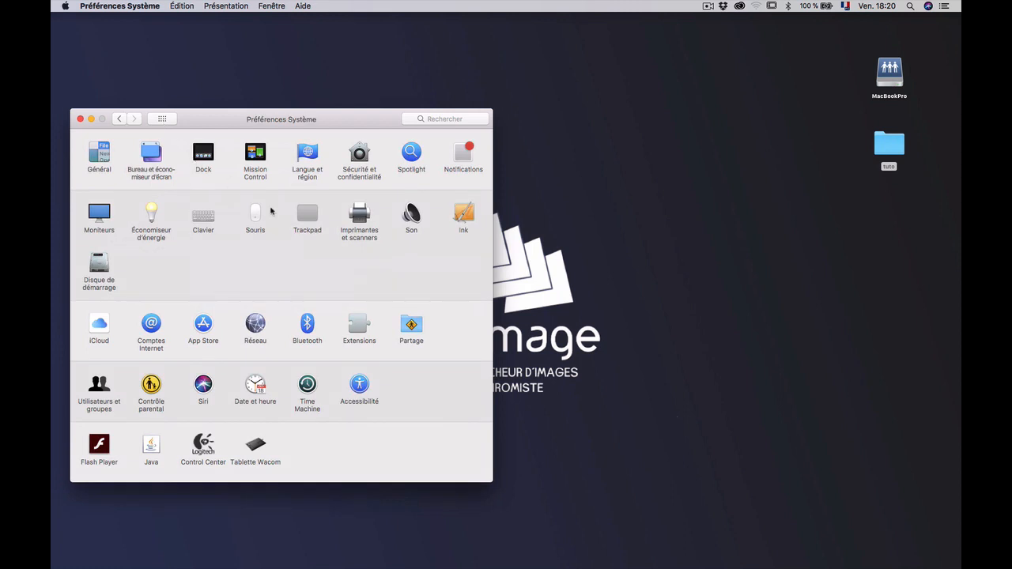
{"action": "left_click", "coordinate": [256, 158]}
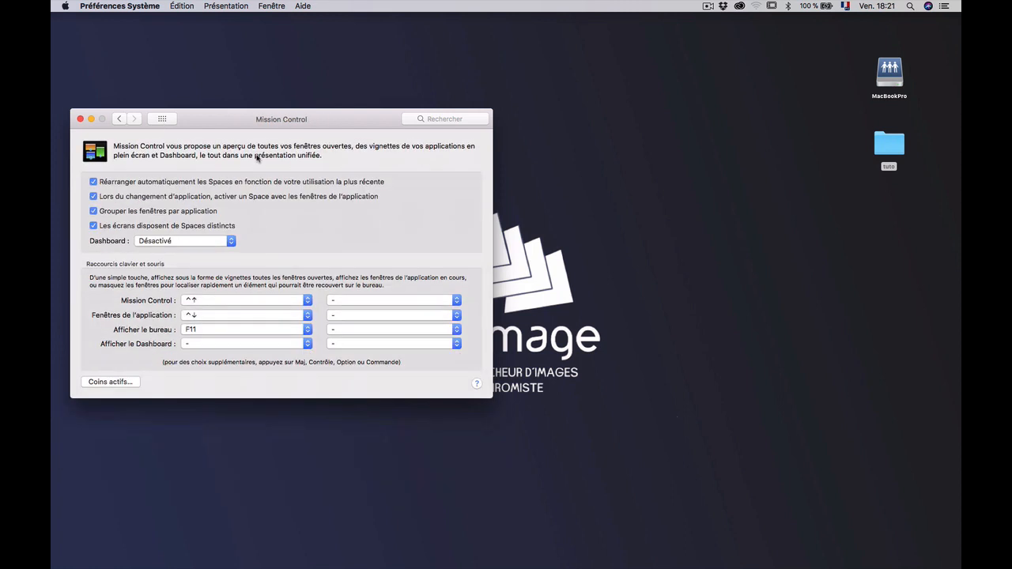
{"action": "left_click_drag", "start_coordinate": [204, 123], "coordinate": [355, 106]}
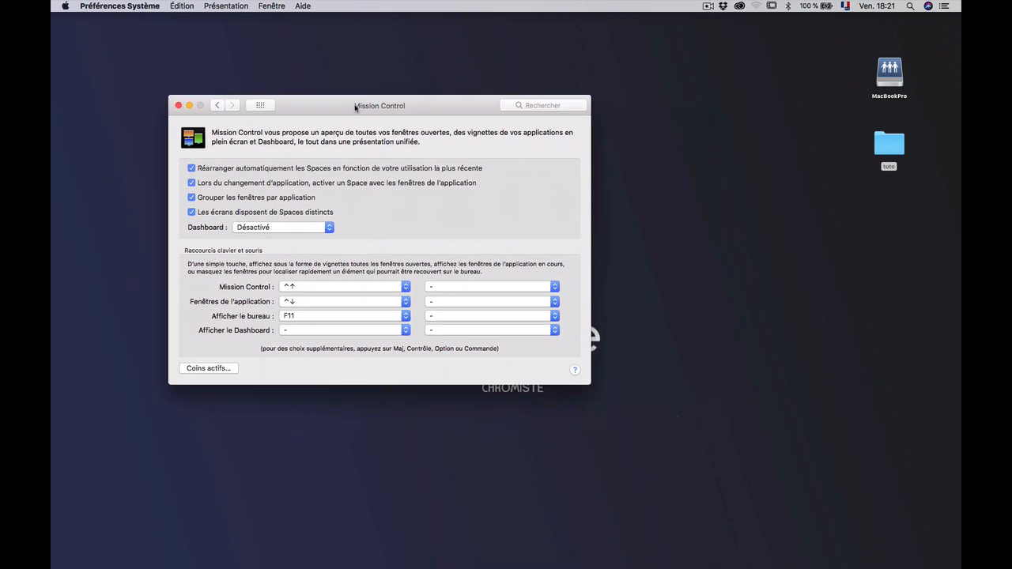
{"action": "left_click", "coordinate": [260, 106]}
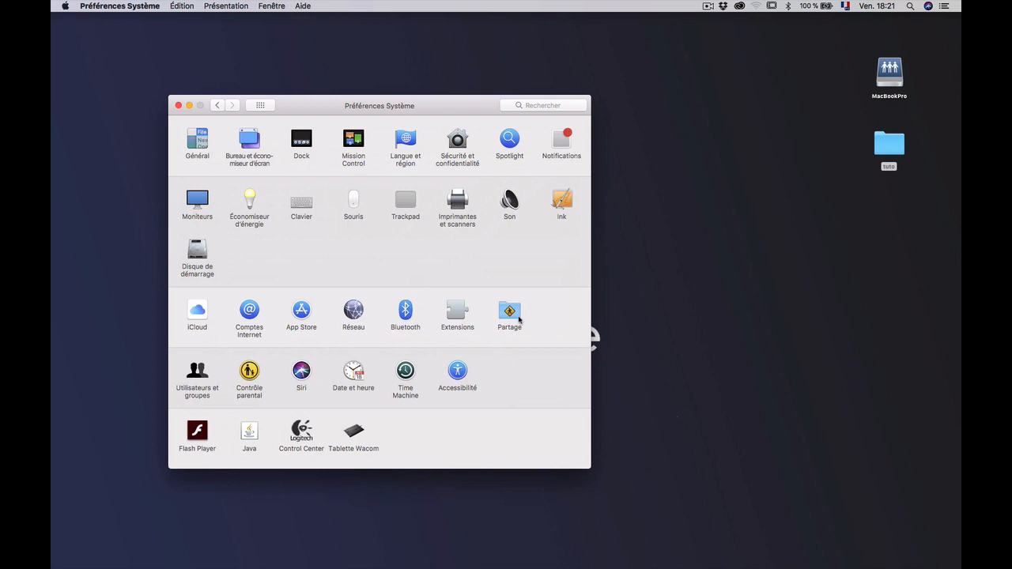
Examine the Partager options available for the tuto folder on the desktop, and dismiss them without choosing one
{"action": "left_click", "coordinate": [886, 147]}
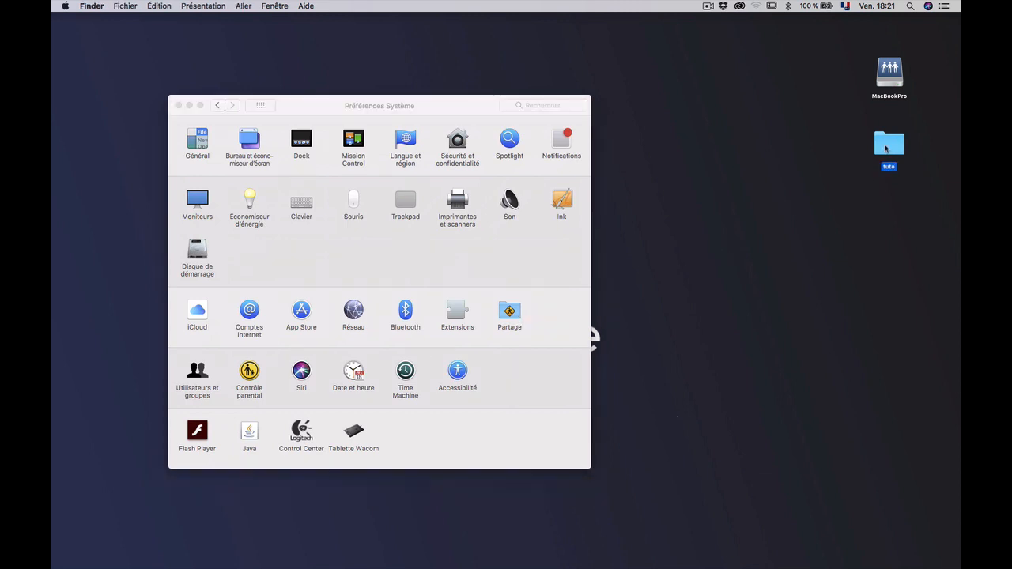
{"action": "right_click", "coordinate": [886, 148]}
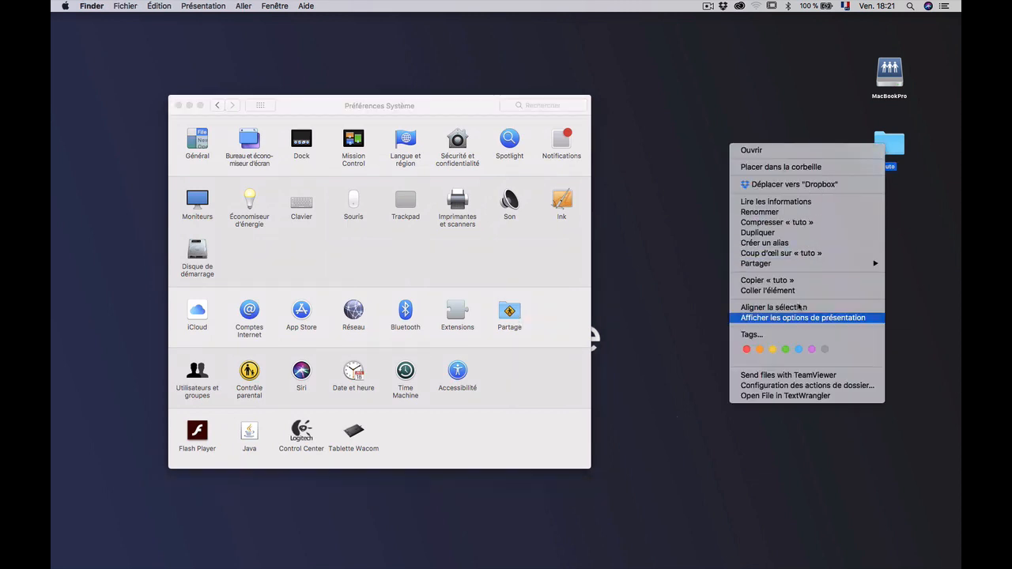
{"action": "mouse_move", "coordinate": [795, 267]}
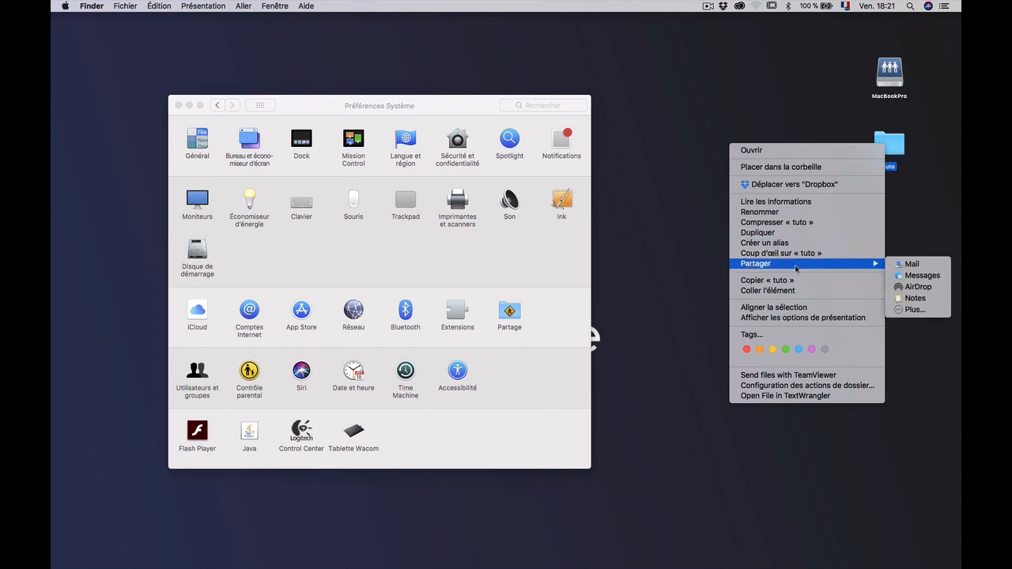
{"action": "left_click", "coordinate": [646, 260]}
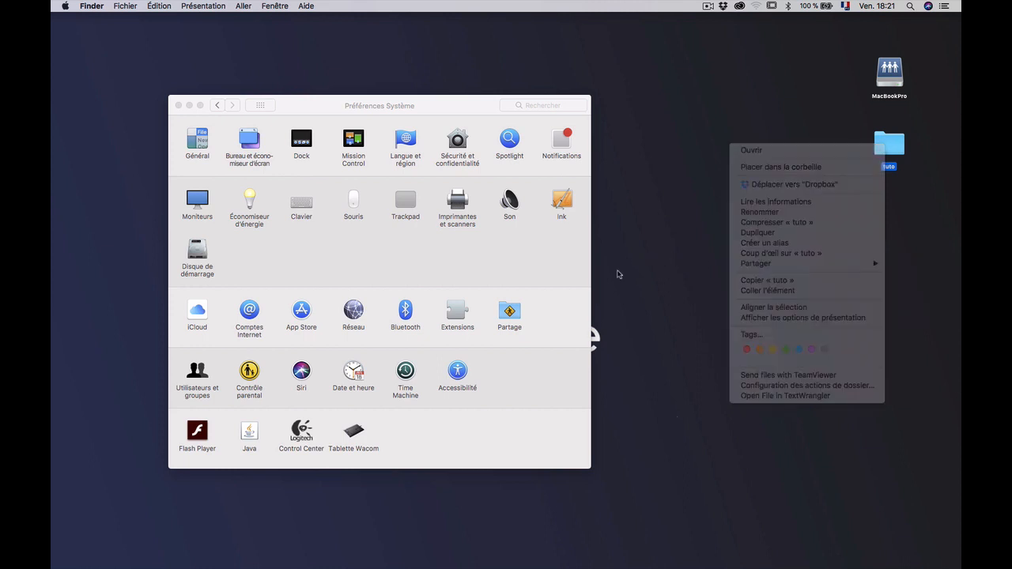
Open the Partage preferences and examine the tuto folder's user access rights under Partage de fichiers
{"action": "left_click", "coordinate": [510, 313]}
{"action": "left_click_drag", "start_coordinate": [510, 312], "coordinate": [320, 282]}
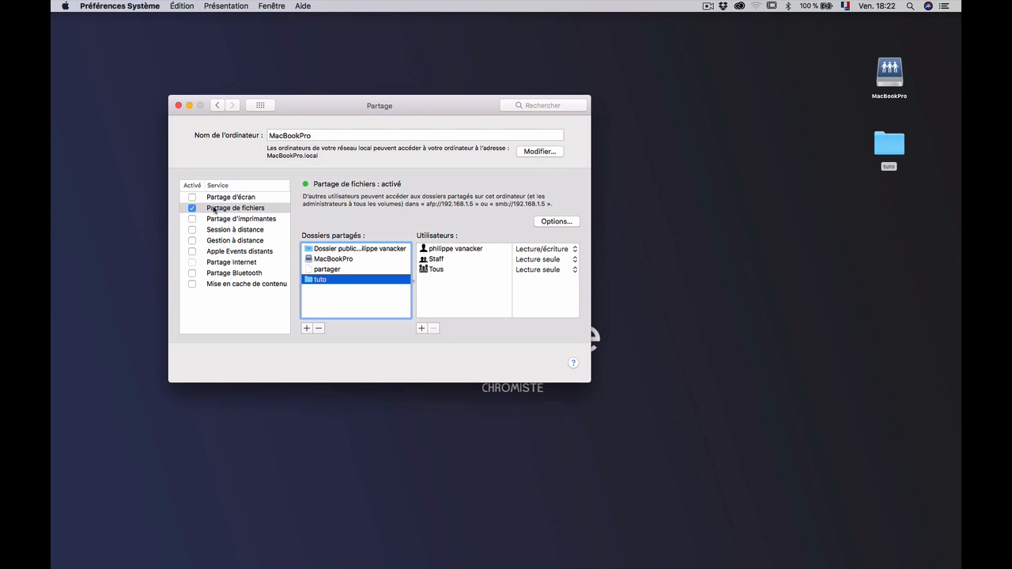
{"action": "left_click", "coordinate": [889, 147]}
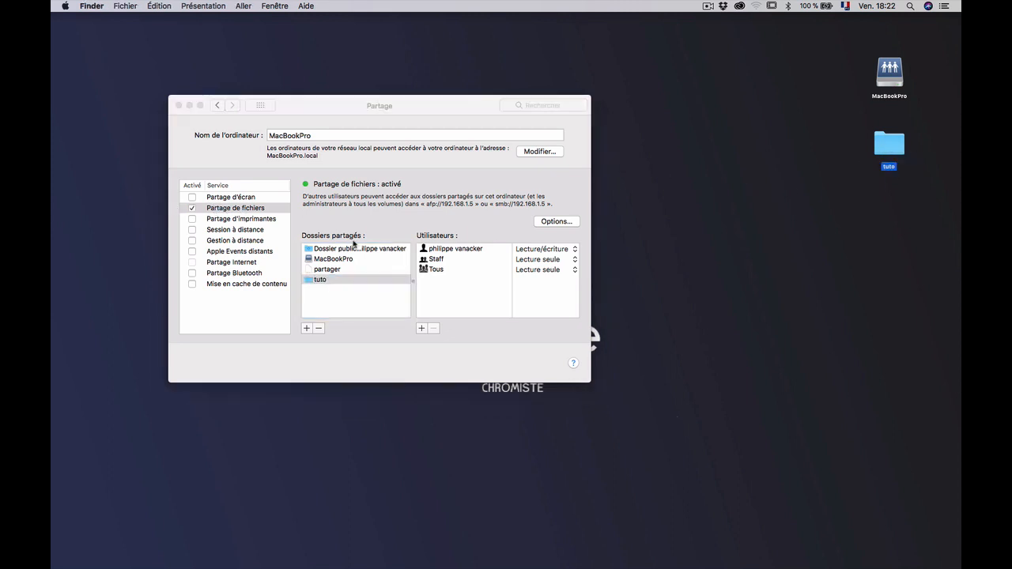
{"action": "left_click", "coordinate": [317, 280]}
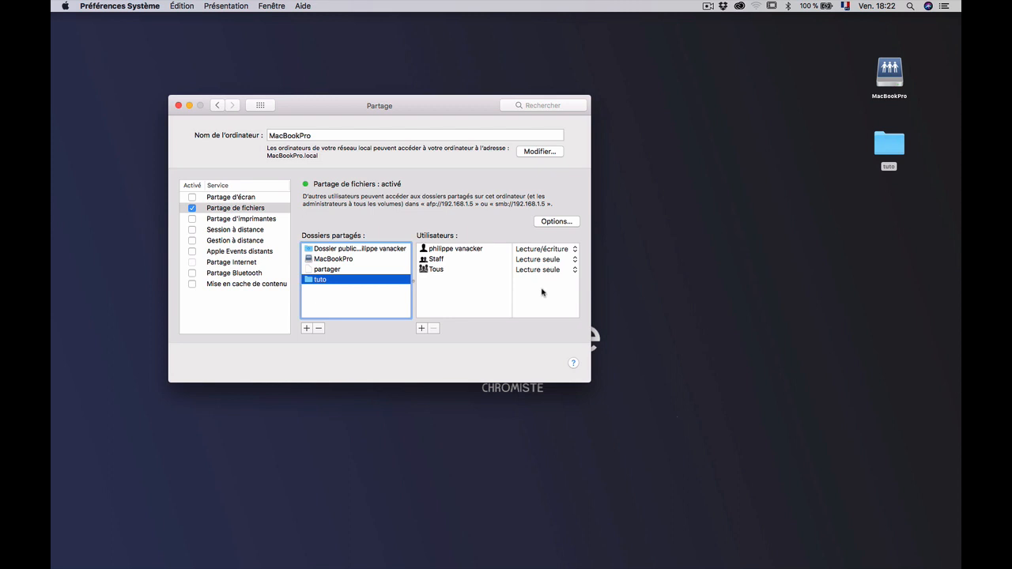
Open the Extensions preferences and review the complete list of installed third-party extensions
{"action": "left_click", "coordinate": [261, 106]}
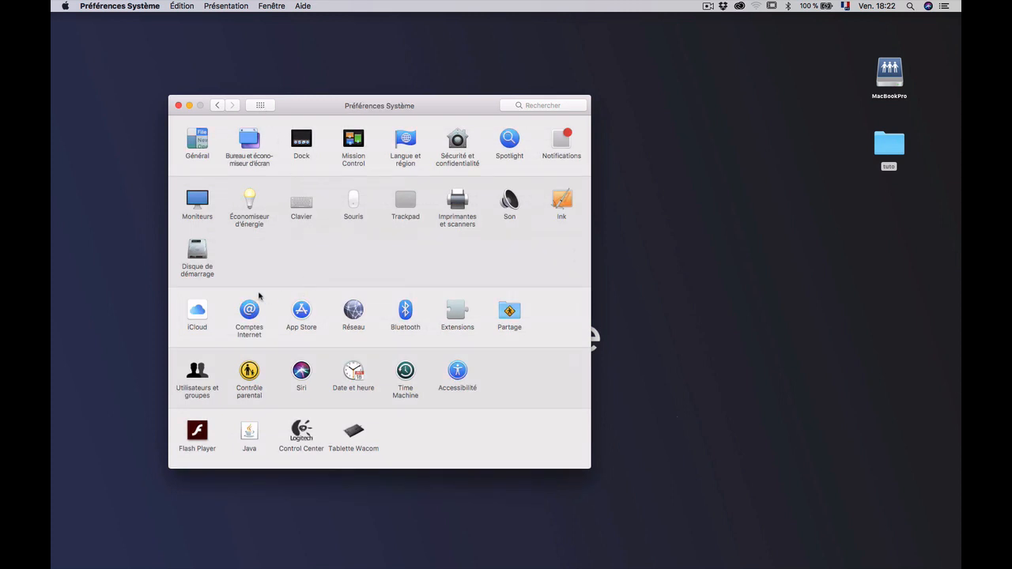
{"action": "left_click", "coordinate": [448, 315]}
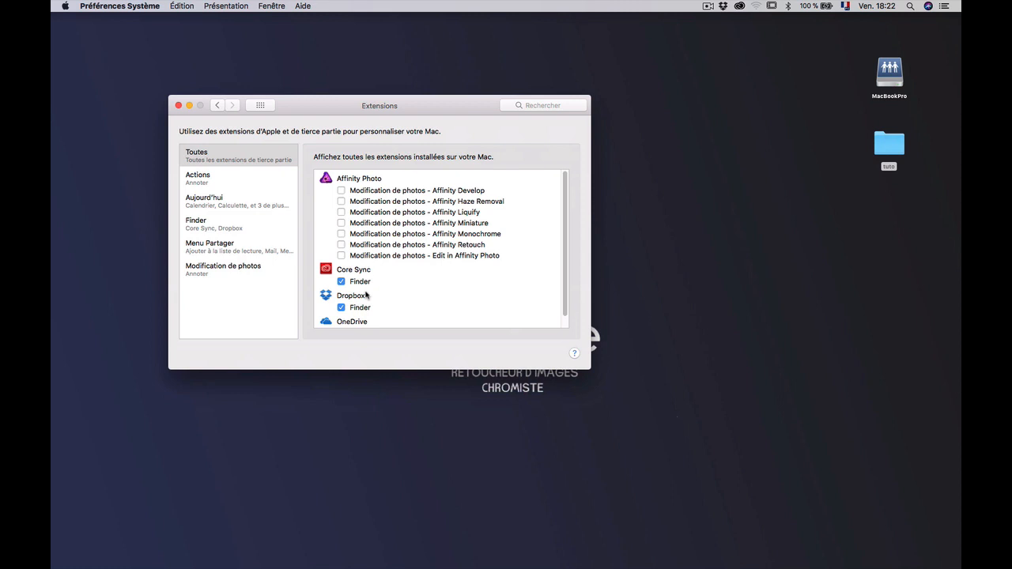
{"action": "scroll", "coordinate": [366, 295], "scroll_direction": "down", "scroll_amount": 1}
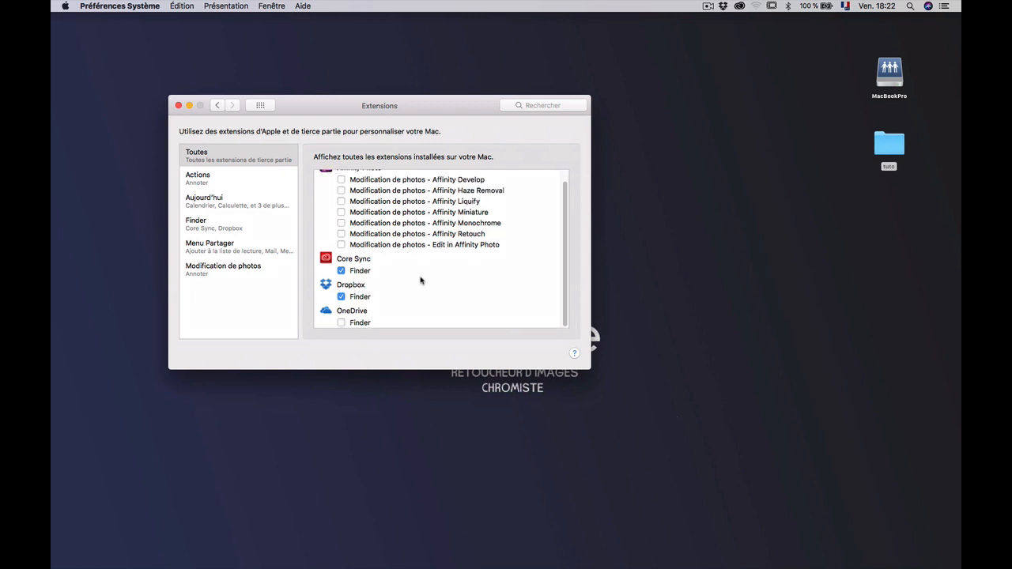
{"action": "scroll", "coordinate": [386, 272], "scroll_direction": "up", "scroll_amount": 1}
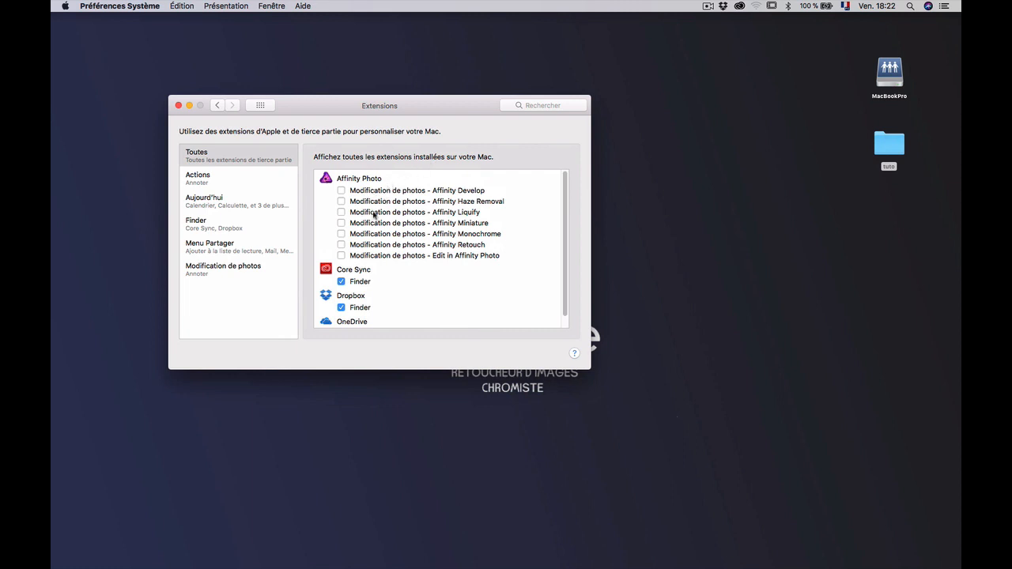
{"action": "scroll", "coordinate": [375, 266], "scroll_direction": "down", "scroll_amount": 1}
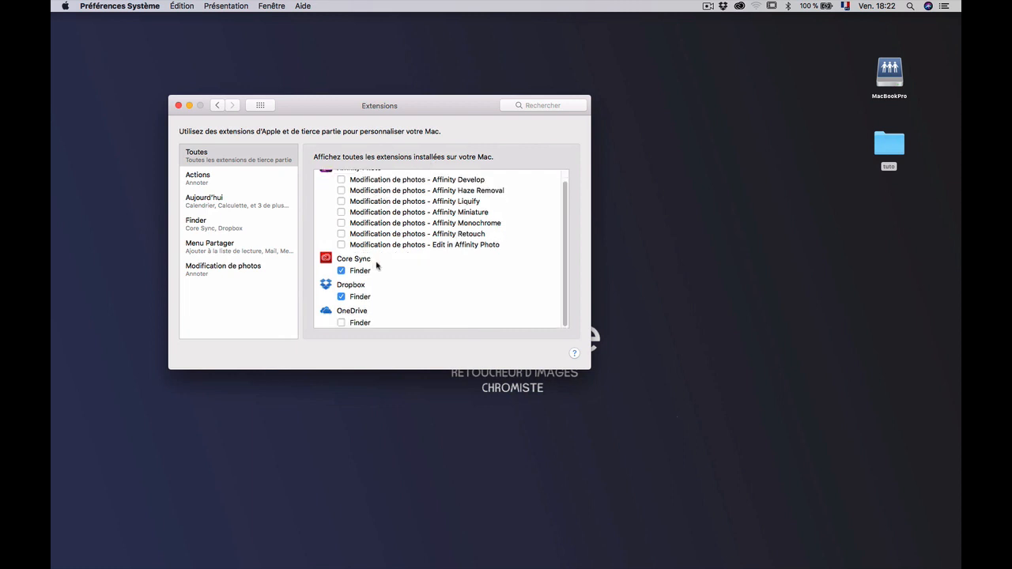
Review the extensions offered in the Actions and Aujourd'hui categories, and recentre the preferences window
{"action": "left_click", "coordinate": [232, 187]}
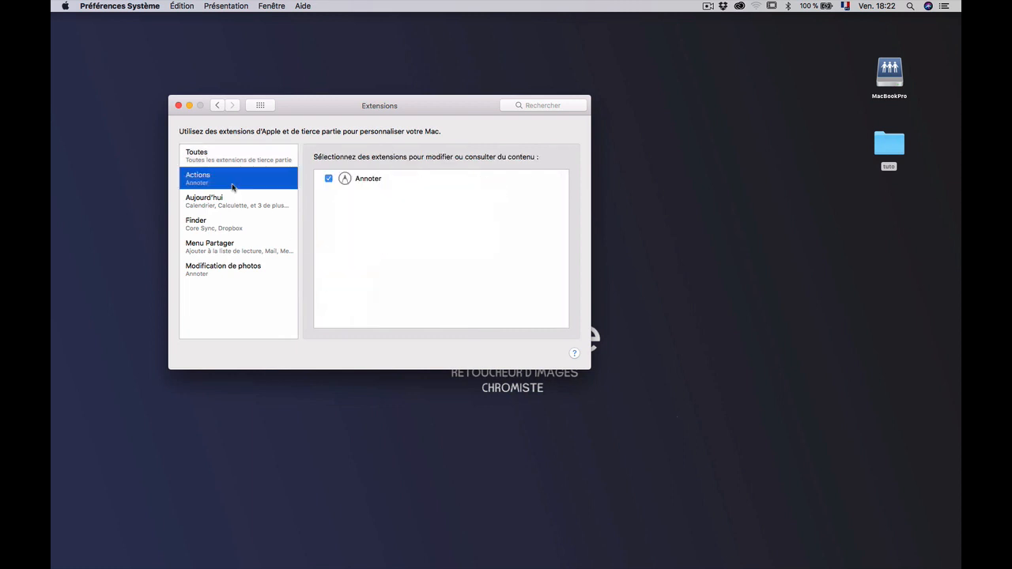
{"action": "left_click", "coordinate": [226, 199]}
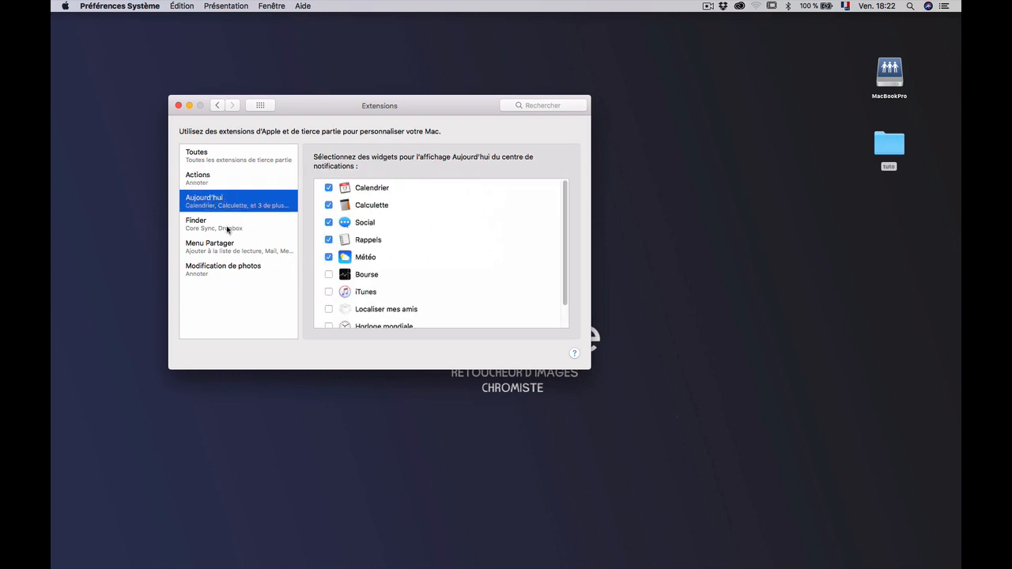
{"action": "left_click_drag", "start_coordinate": [389, 112], "coordinate": [516, 110]}
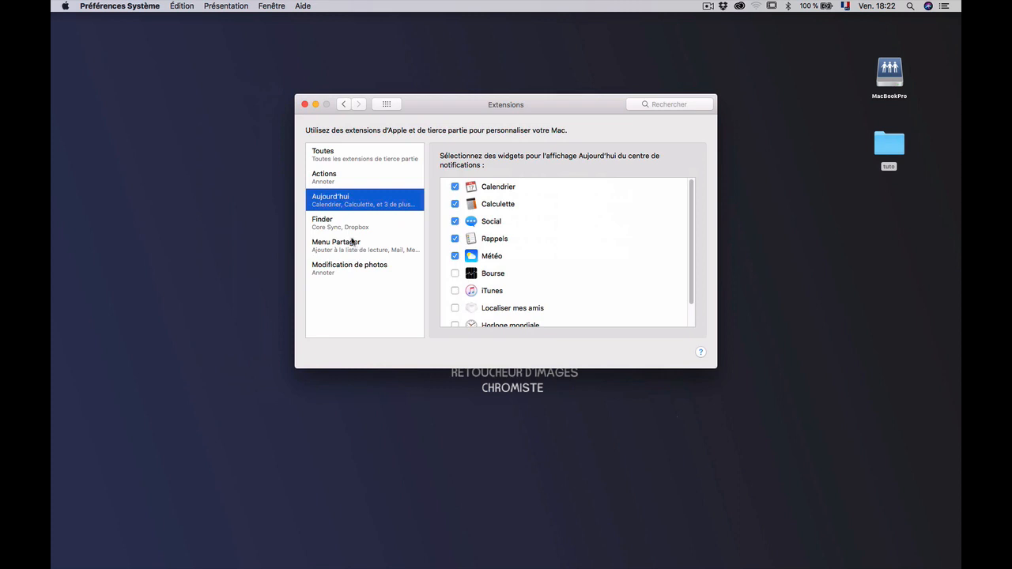
Open the Utilisateurs et groupes preferences and unlock them for changes with the administrator account password
{"action": "left_click", "coordinate": [387, 104]}
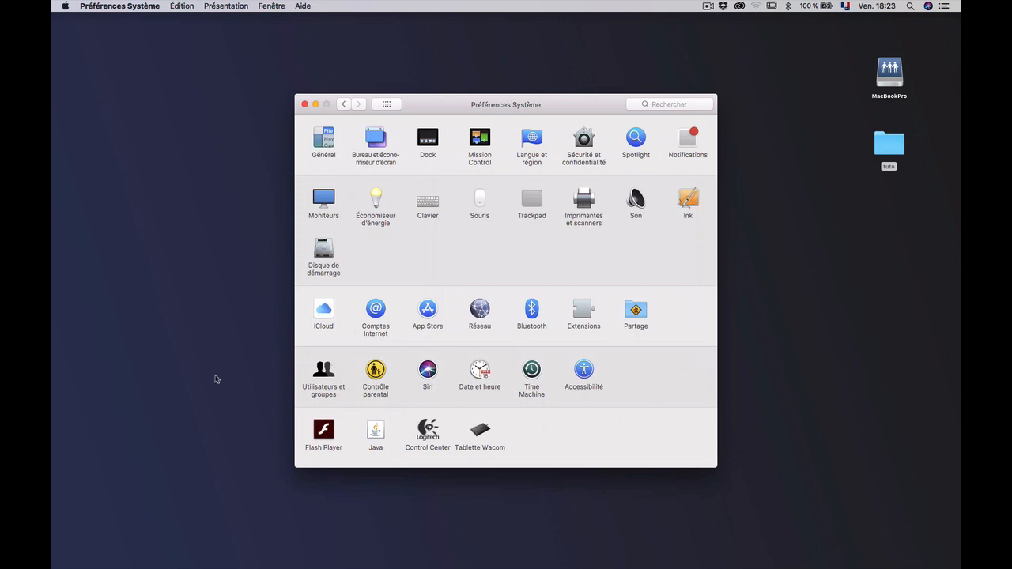
{"action": "left_click", "coordinate": [326, 378]}
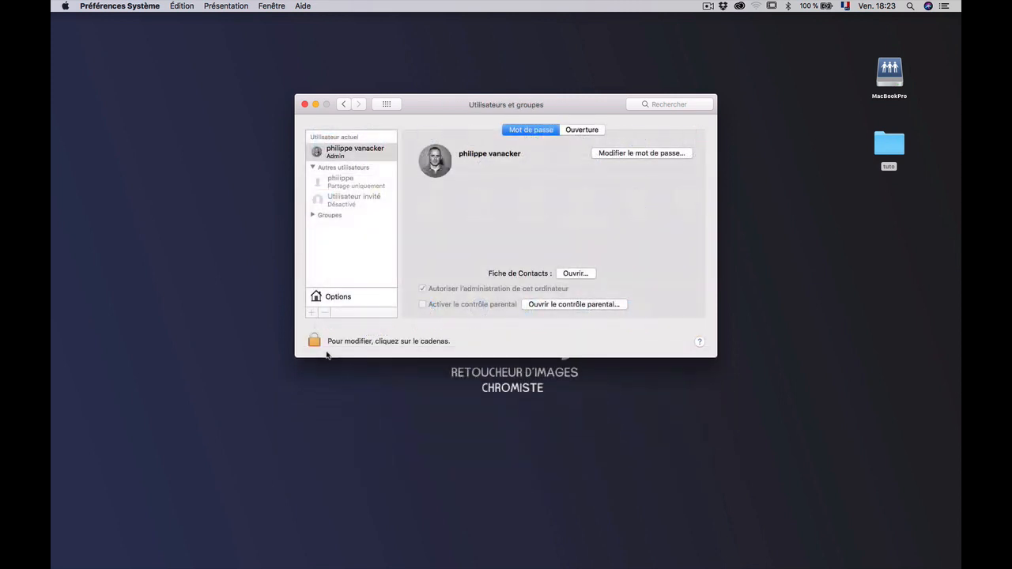
{"action": "left_click", "coordinate": [314, 342]}
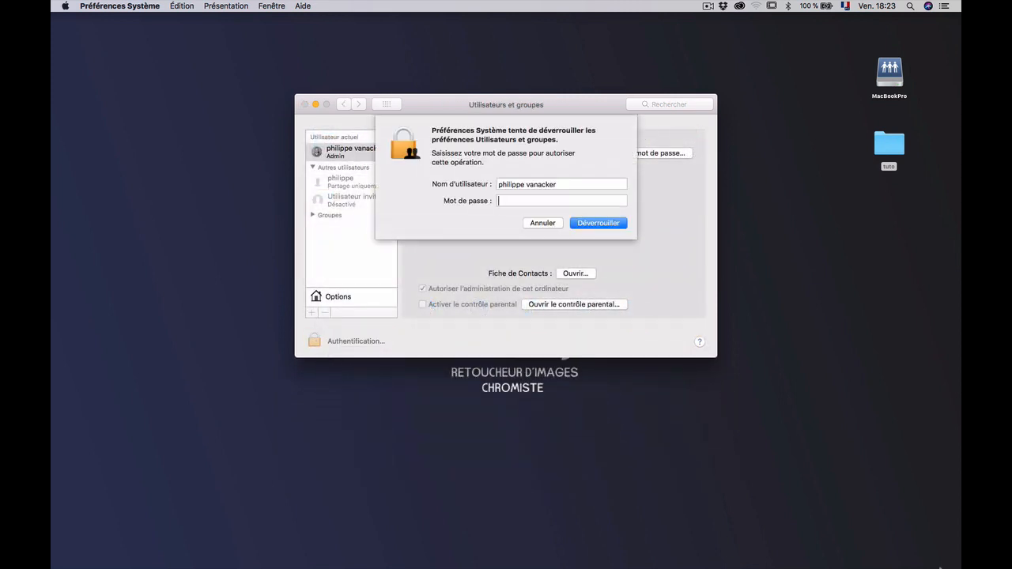
{"action": "mouse_move", "coordinate": [938, 552]}
{"action": "key", "text": "Return"}
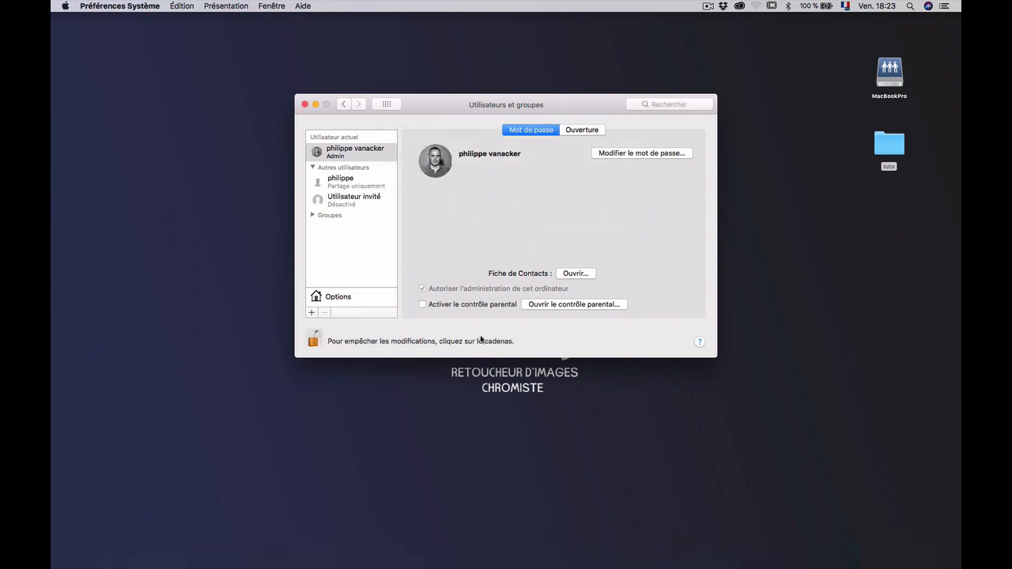
Create a Standard user account with full name and account name mafemme, entering and confirming its password and adding a password hint
{"action": "left_click", "coordinate": [311, 313]}
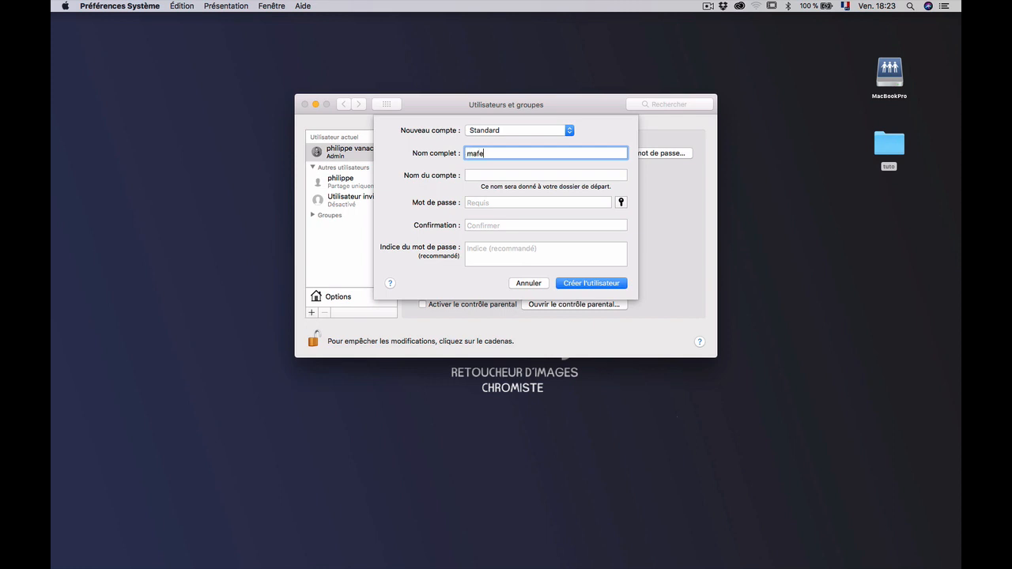
{"action": "key", "text": "Tab"}
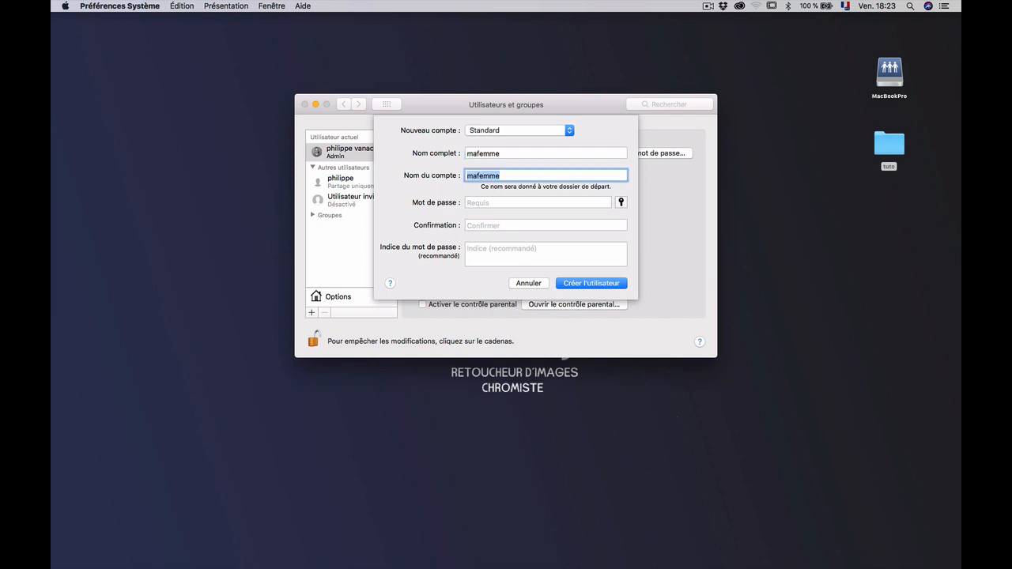
{"action": "key", "text": "Tab"}
{"action": "type", "text": "••"}
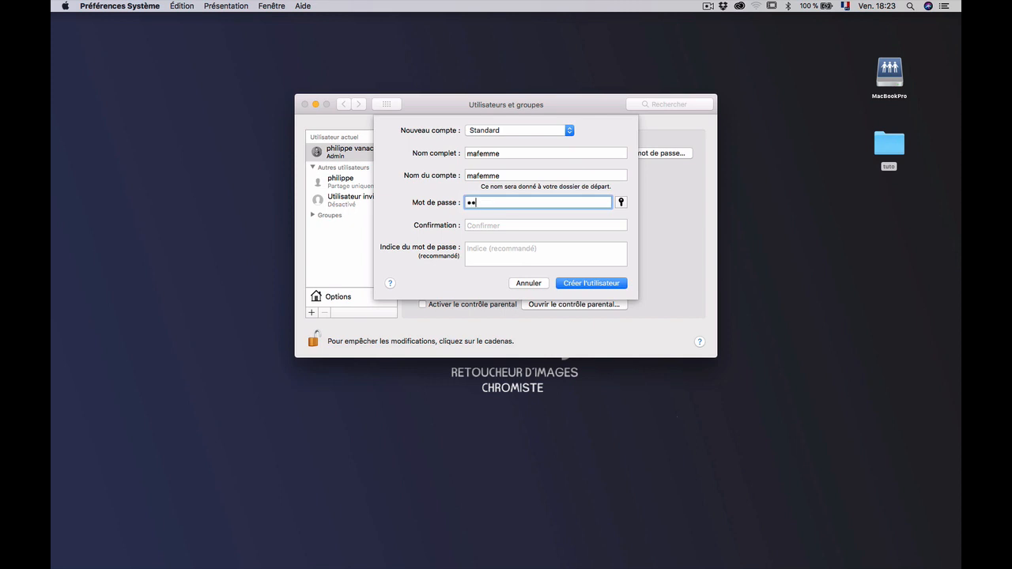
{"action": "key", "text": "Tab"}
{"action": "type", "text": "•"}
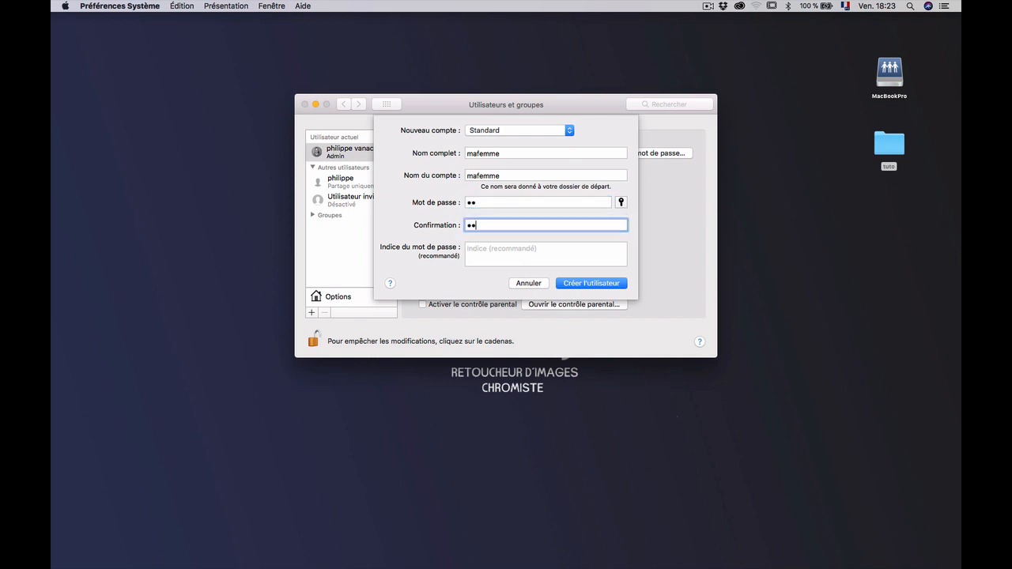
{"action": "key", "text": "Tab"}
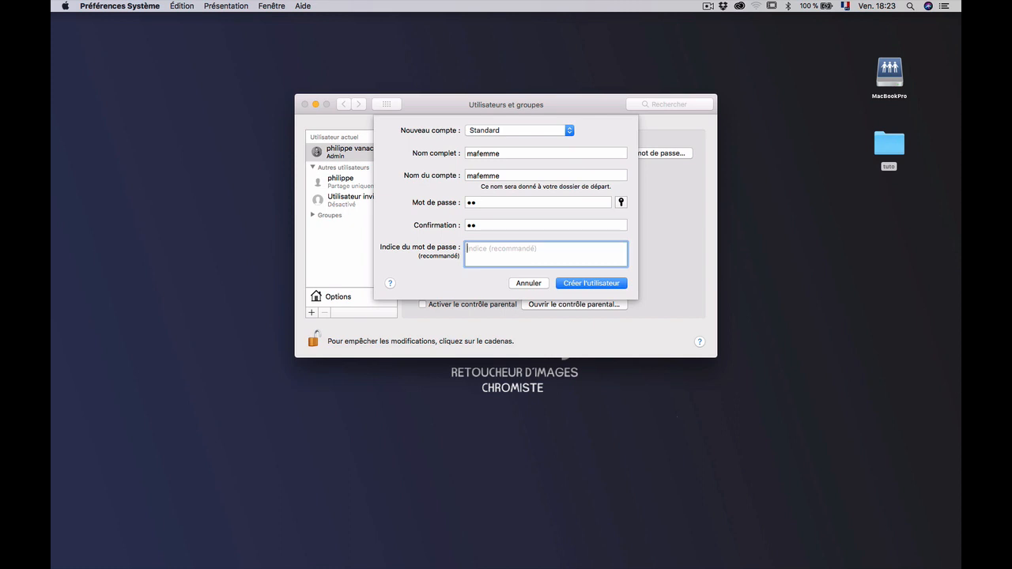
{"action": "type", "text": "code de ma"}
{"action": "left_click", "coordinate": [586, 283]}
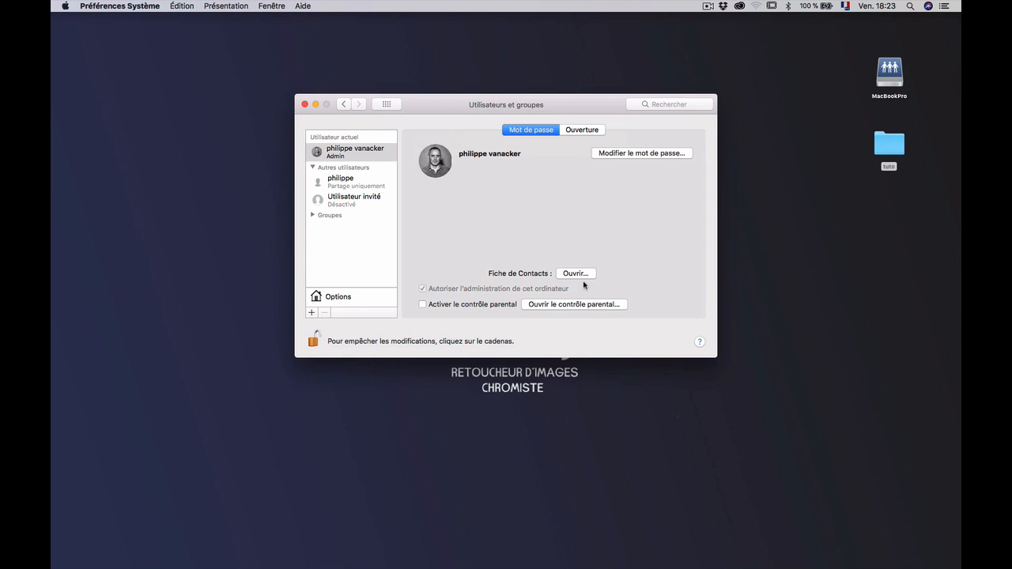
Examine the picture sources available for the mafemme account, including Moments under Photos, and cancel without choosing a picture
{"action": "left_click", "coordinate": [335, 200]}
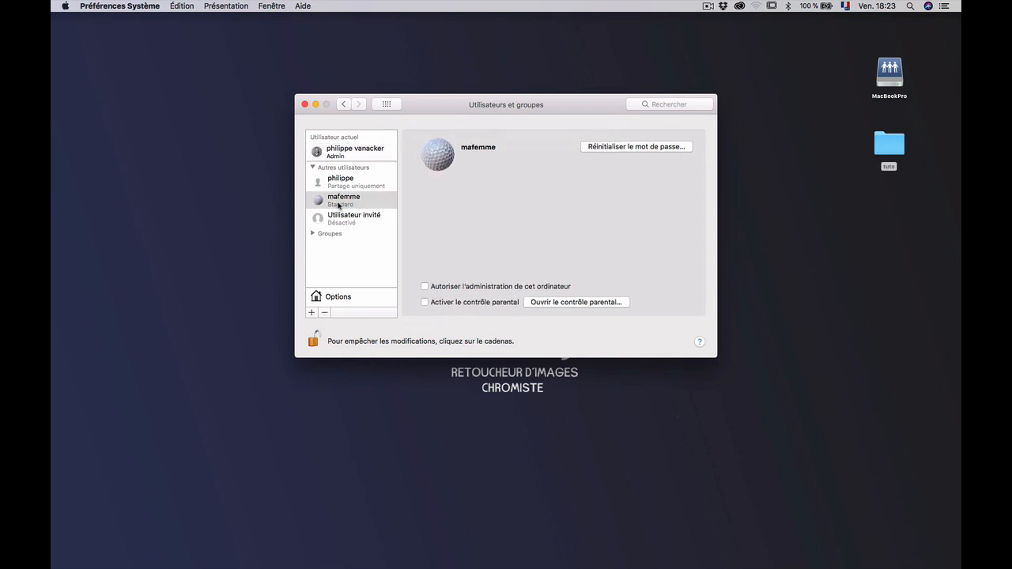
{"action": "left_click", "coordinate": [437, 158]}
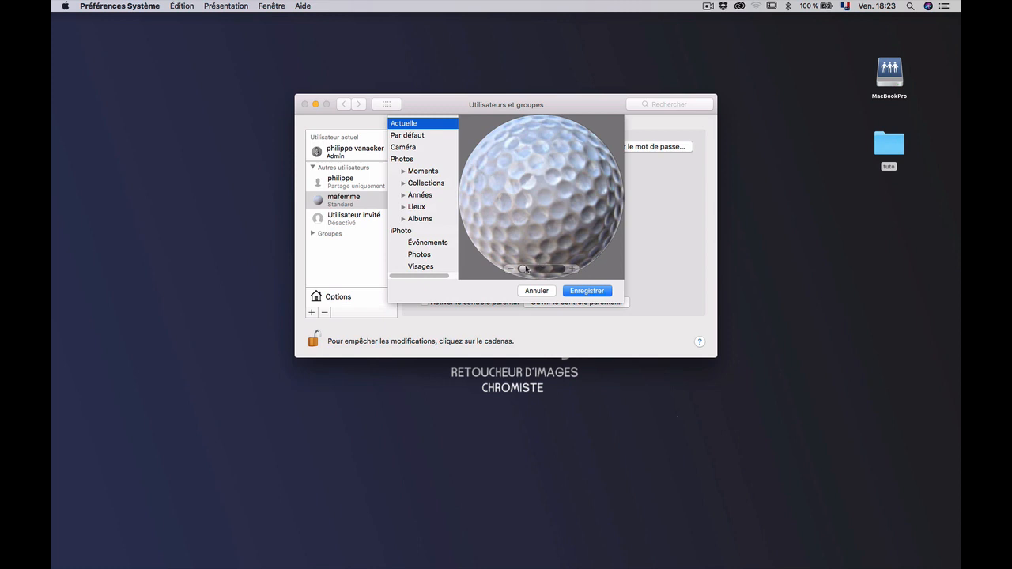
{"action": "left_click_drag", "start_coordinate": [524, 269], "coordinate": [483, 270]}
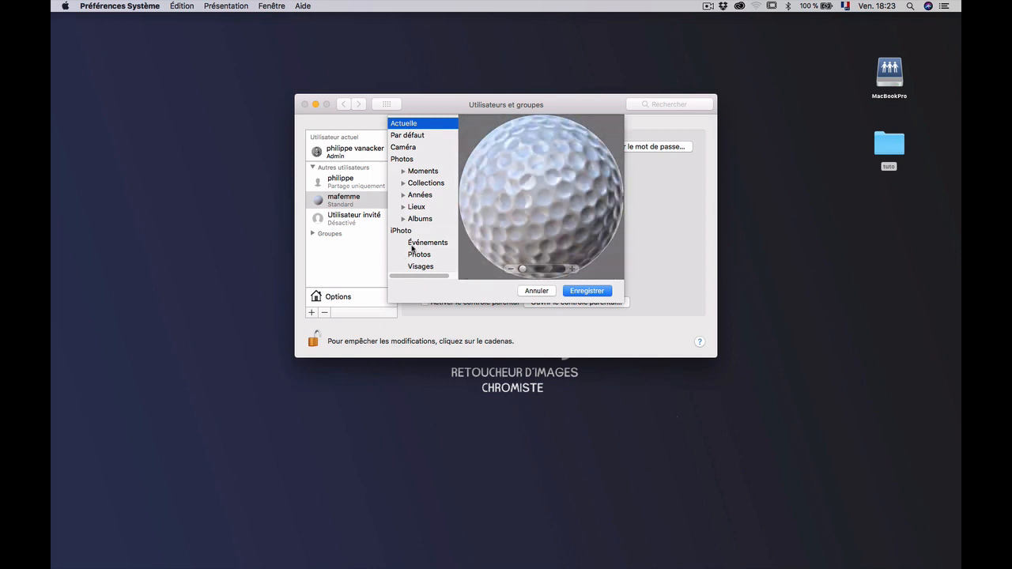
{"action": "left_click", "coordinate": [404, 172]}
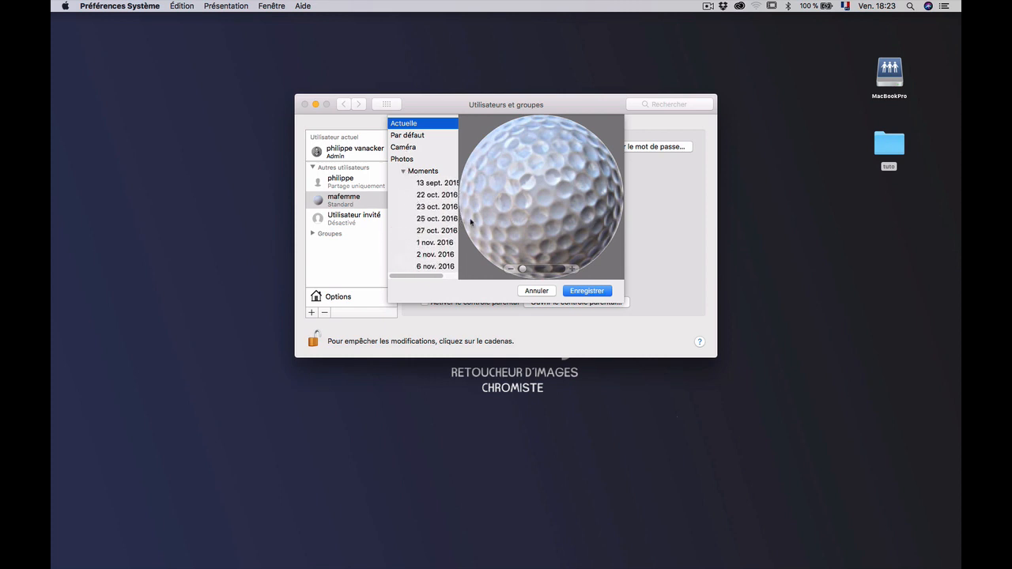
{"action": "left_click", "coordinate": [535, 290]}
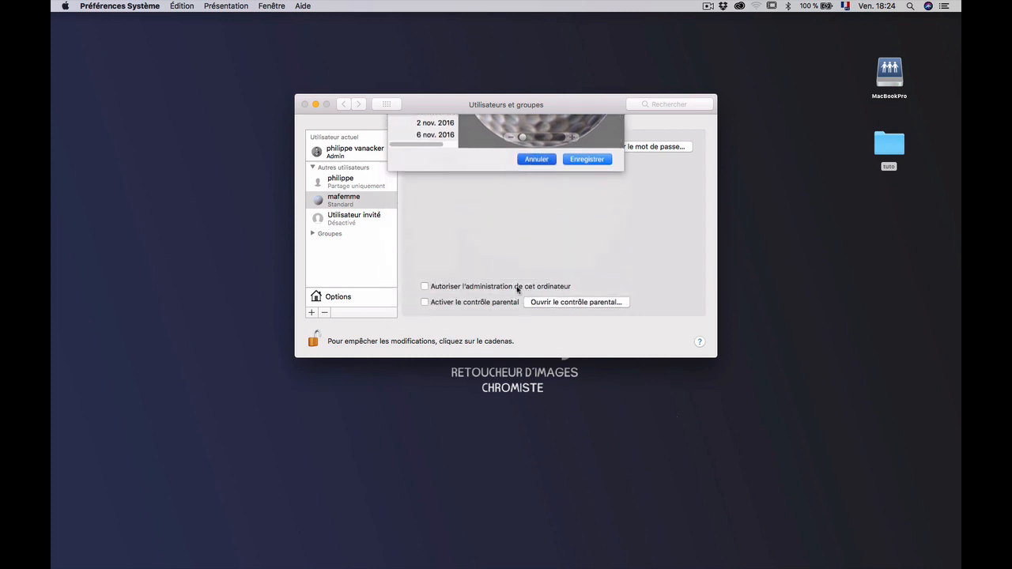
With the mafemme account selected, examine the system command for closing the current session without running it
{"action": "left_click", "coordinate": [355, 203]}
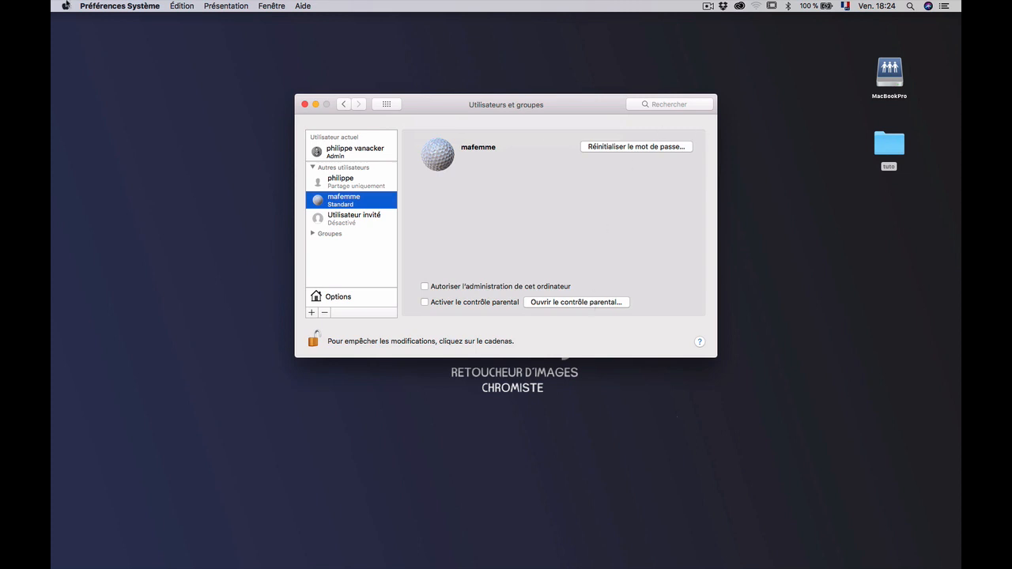
{"action": "left_click", "coordinate": [66, 6]}
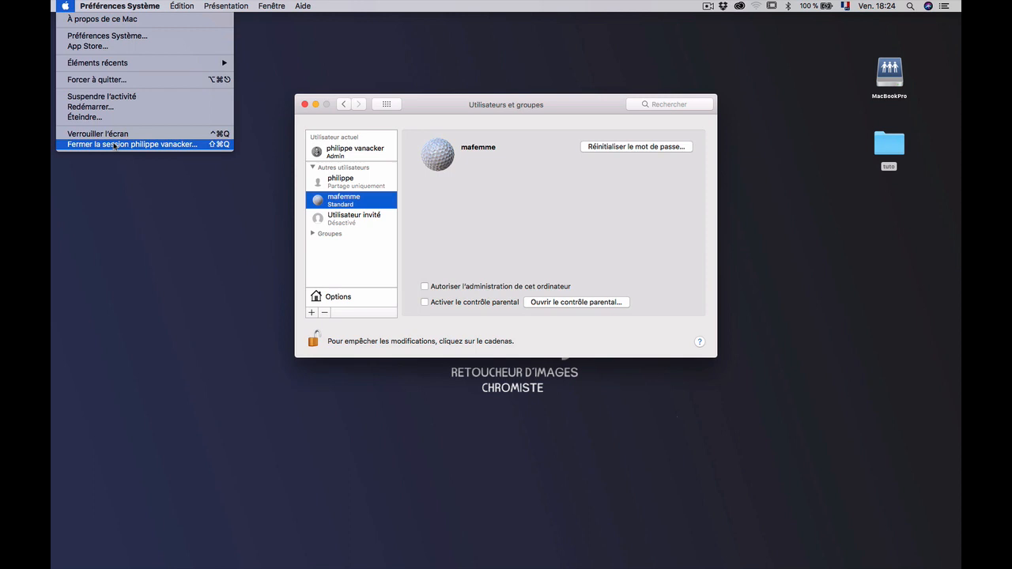
{"action": "left_click", "coordinate": [255, 291]}
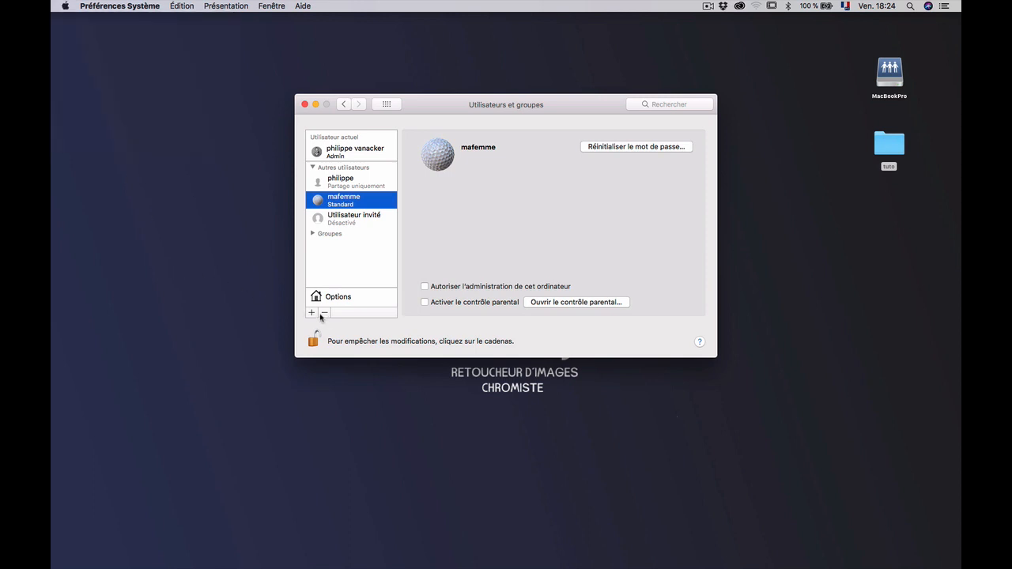
Delete the mafemme account, saving its home folder in a disk image, and acknowledge the notice after moving the preferences window aside
{"action": "left_click", "coordinate": [322, 313]}
{"action": "left_click", "coordinate": [580, 259]}
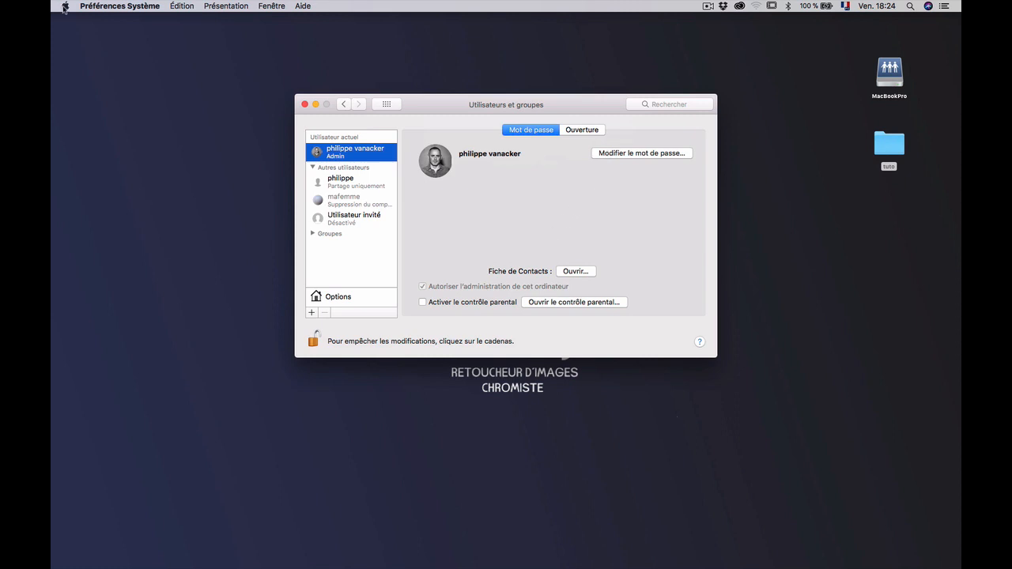
{"action": "left_click_drag", "start_coordinate": [451, 103], "coordinate": [276, 83]}
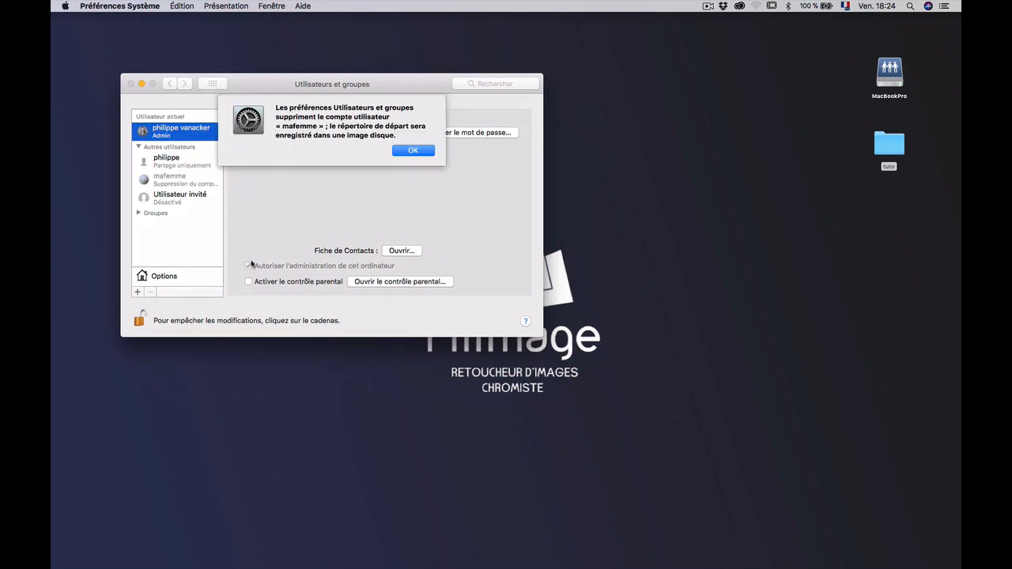
{"action": "left_click", "coordinate": [414, 151]}
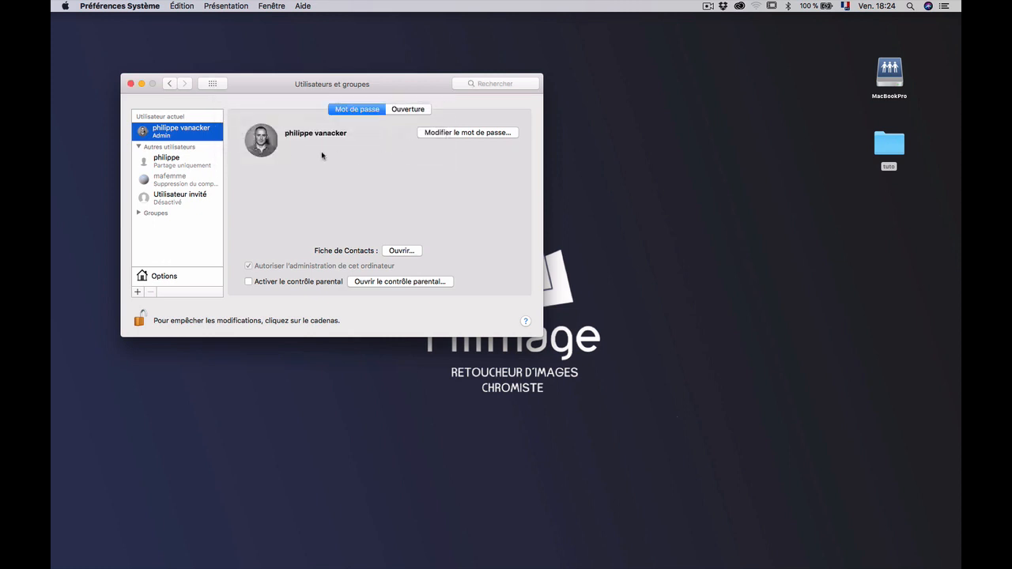
Open the Accessibilité preferences, review the list of categories beside the Général shortcuts, and return to the preferences overview
{"action": "key", "text": "super+l"}
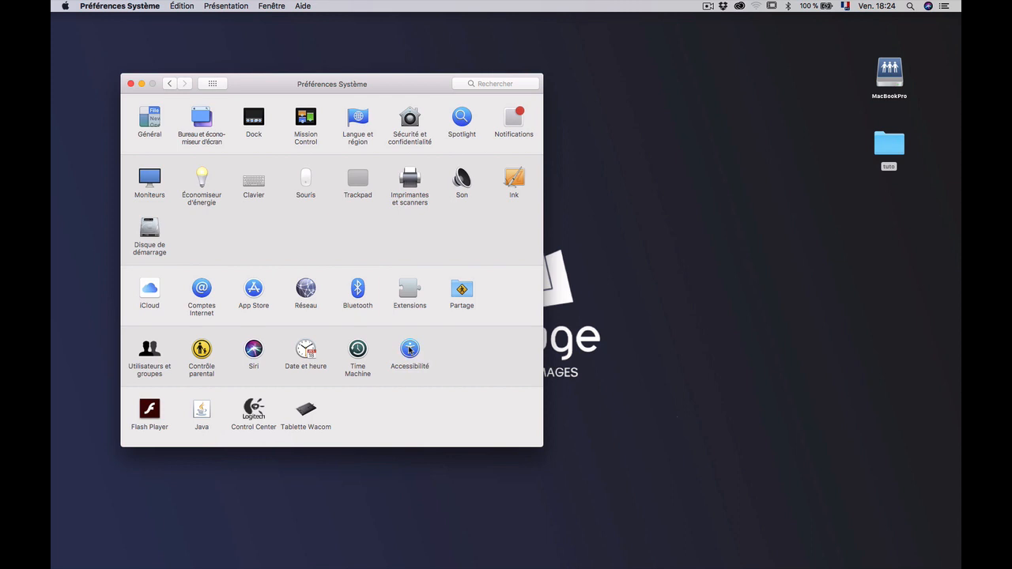
{"action": "left_click", "coordinate": [409, 350]}
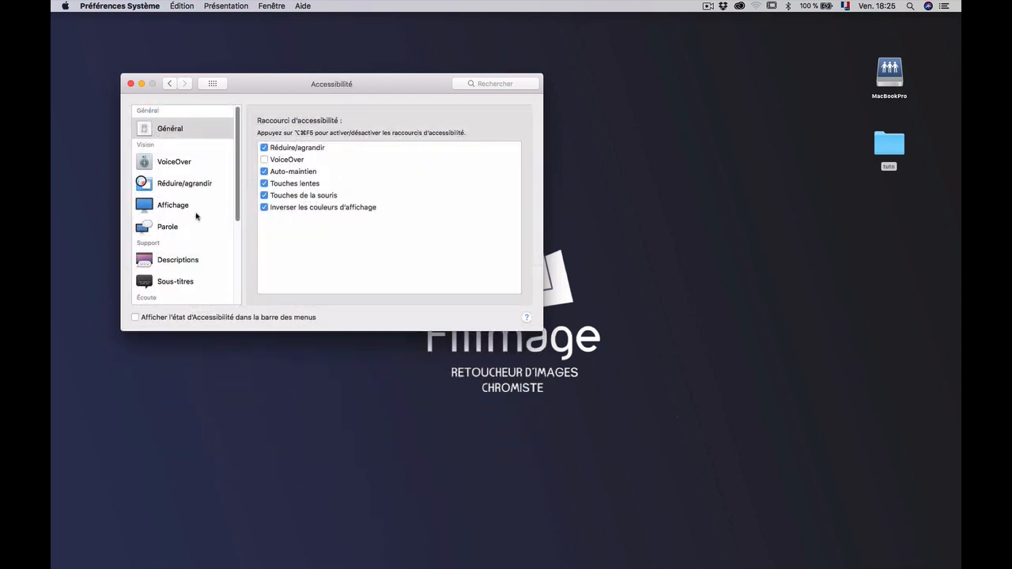
{"action": "scroll", "coordinate": [233, 204], "scroll_direction": "down", "scroll_amount": 5}
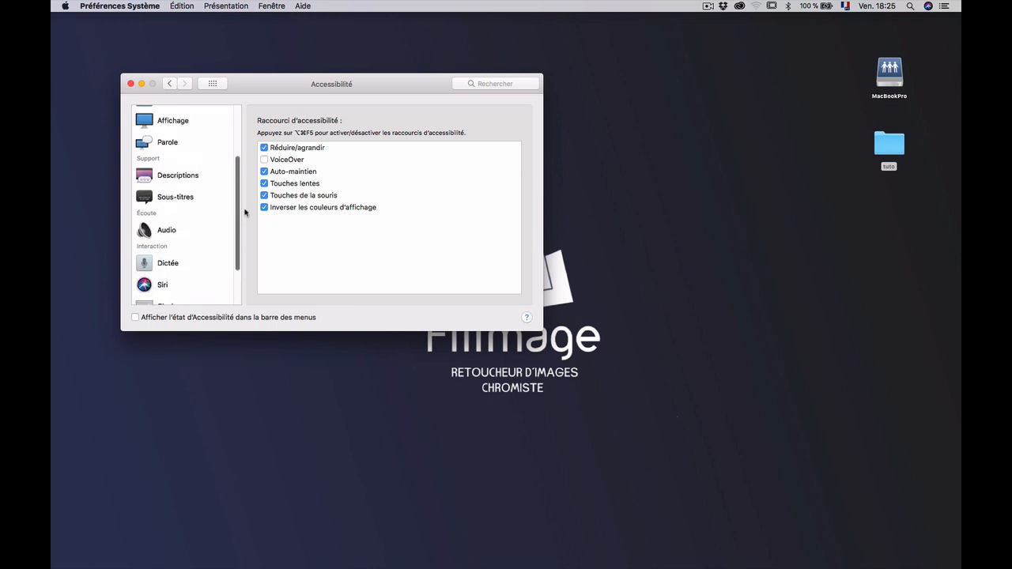
{"action": "scroll", "coordinate": [241, 205], "scroll_direction": "up", "scroll_amount": 5}
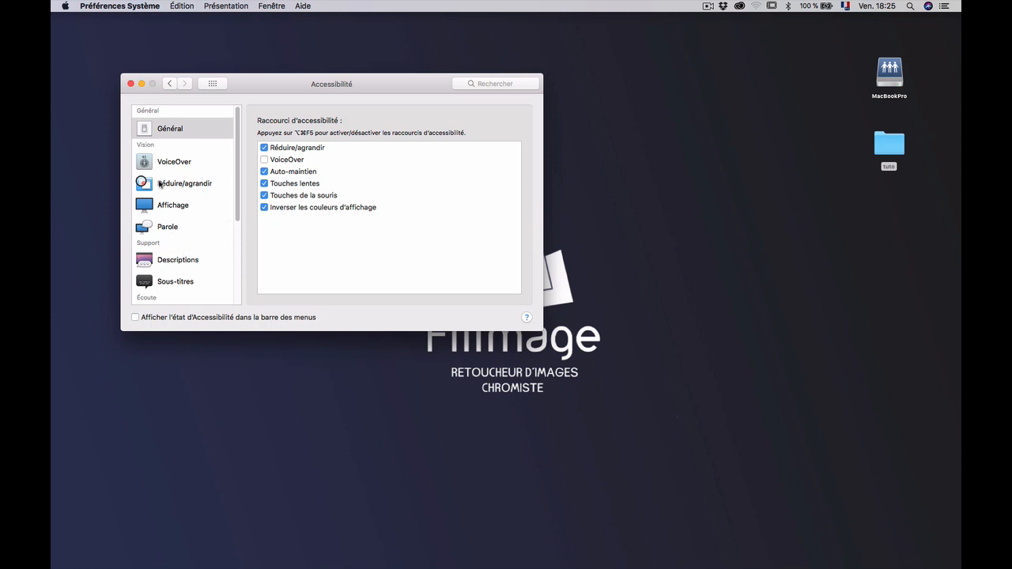
{"action": "left_click", "coordinate": [210, 86]}
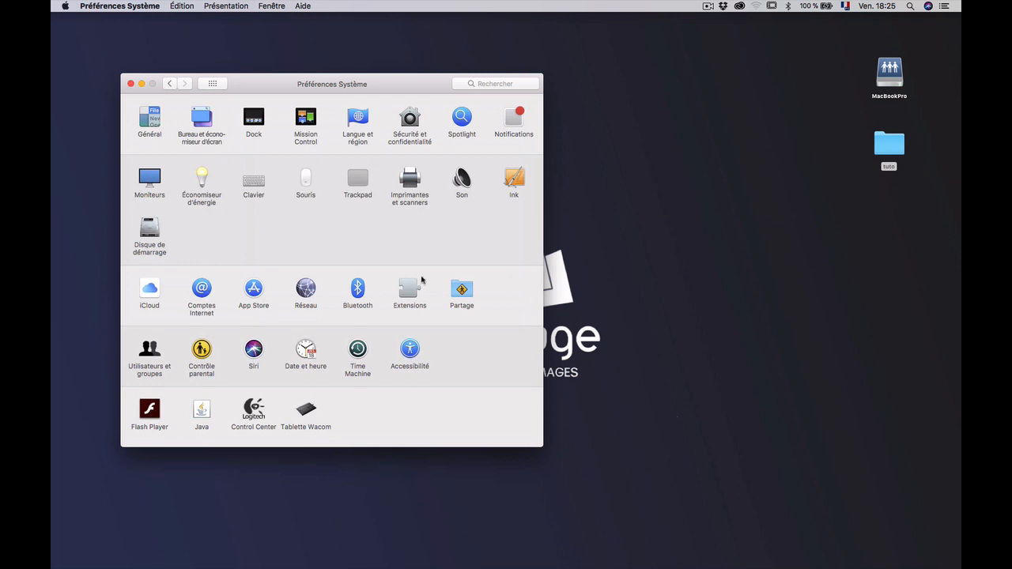
Move the Préférences Système window back towards the centre of the screen and close it
{"action": "left_click_drag", "start_coordinate": [364, 84], "coordinate": [481, 95]}
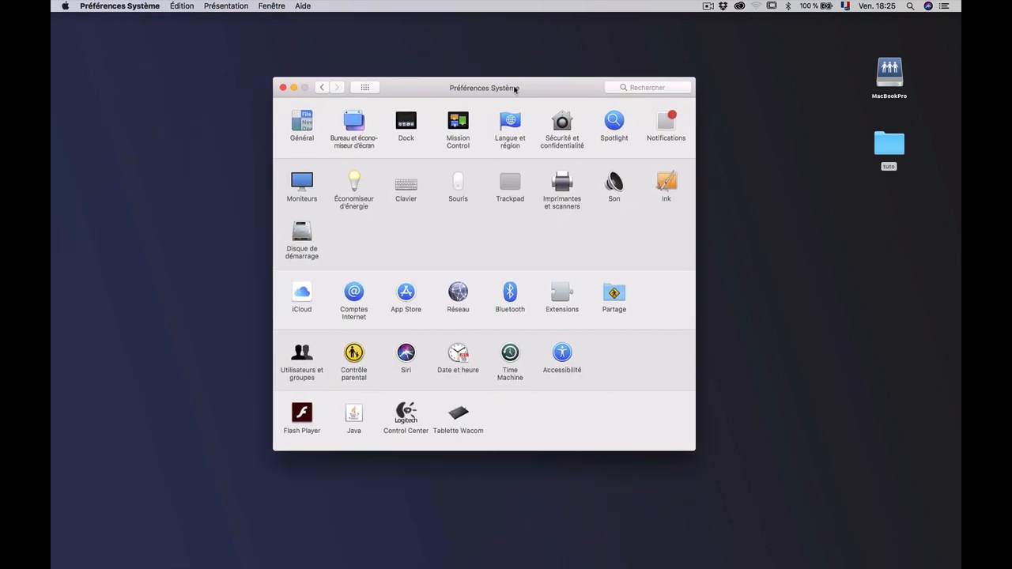
{"action": "left_click", "coordinate": [364, 88]}
{"action": "left_click", "coordinate": [285, 87]}
Switch to the Finder, check its list of destinations against the Dock, and open the Applications folder
{"action": "left_click", "coordinate": [245, 5]}
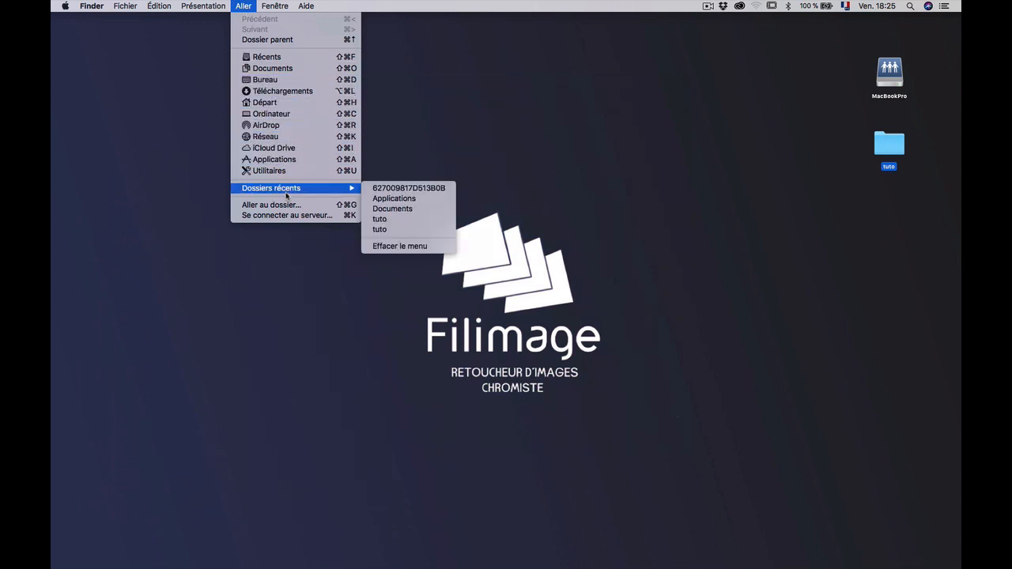
{"action": "left_click", "coordinate": [285, 160]}
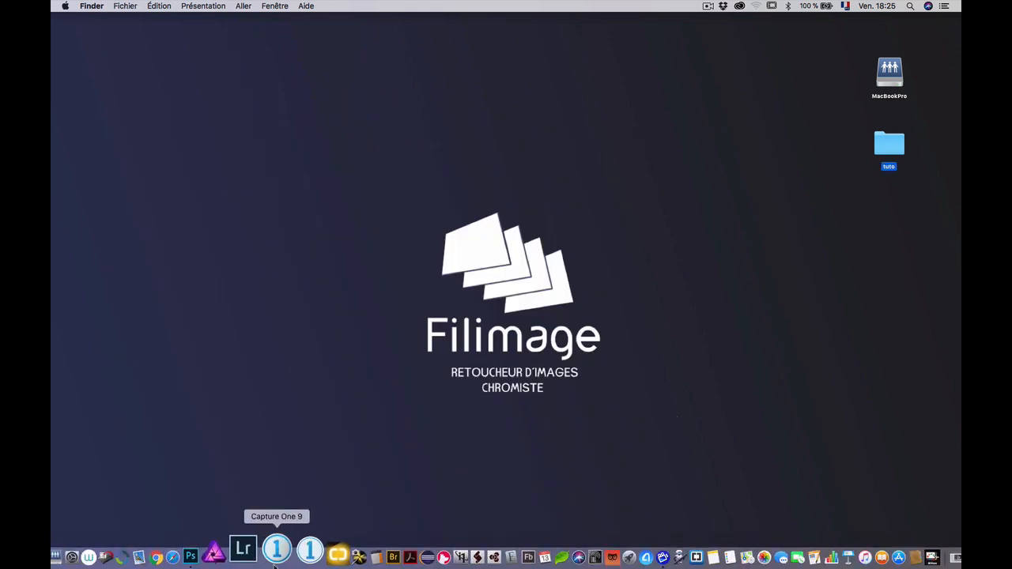
{"action": "left_click", "coordinate": [244, 6]}
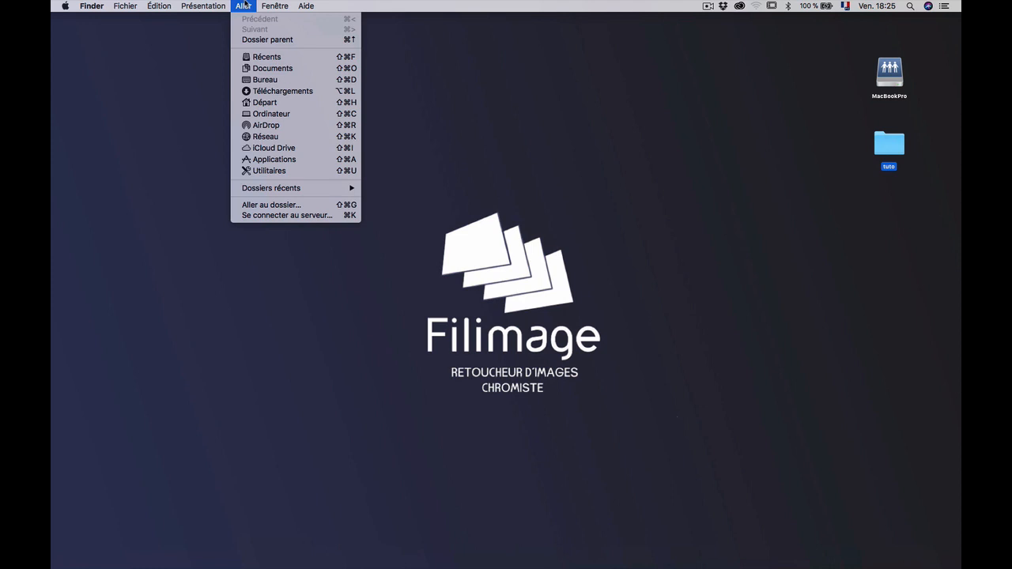
{"action": "left_click", "coordinate": [246, 5]}
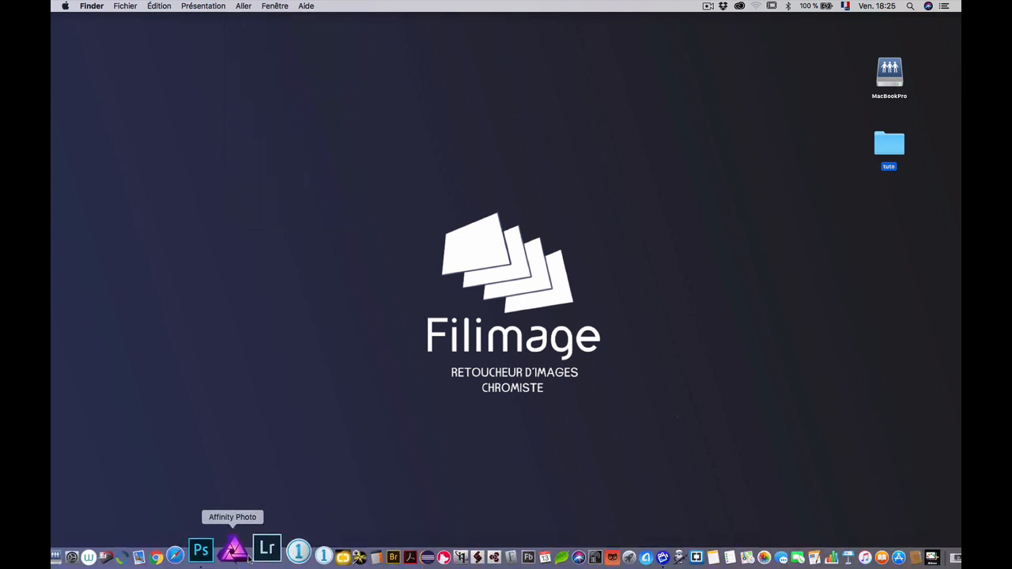
{"action": "left_click", "coordinate": [243, 5]}
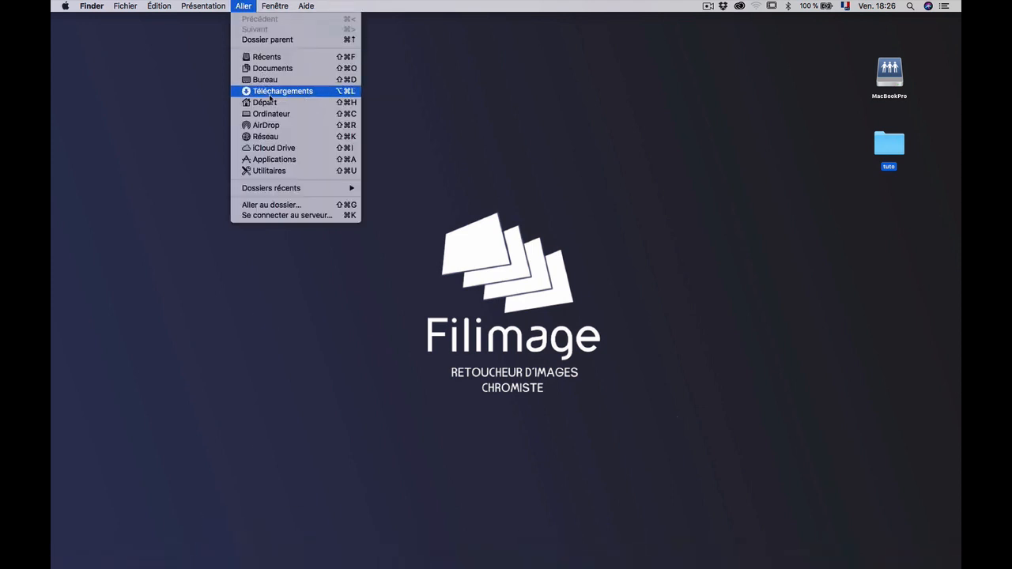
{"action": "left_click", "coordinate": [280, 160]}
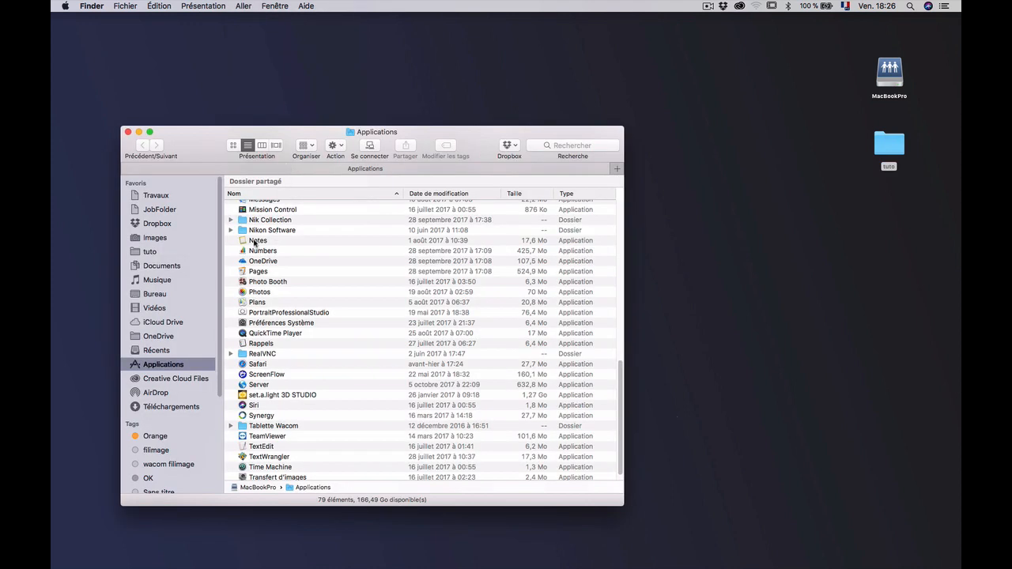
Add Notes and TextWrangler from the Applications folder to the Dock beside Capture One, and remove TextWrangler from the Dock
{"action": "left_click_drag", "start_coordinate": [254, 242], "coordinate": [290, 554]}
{"action": "mouse_move", "coordinate": [289, 567]}
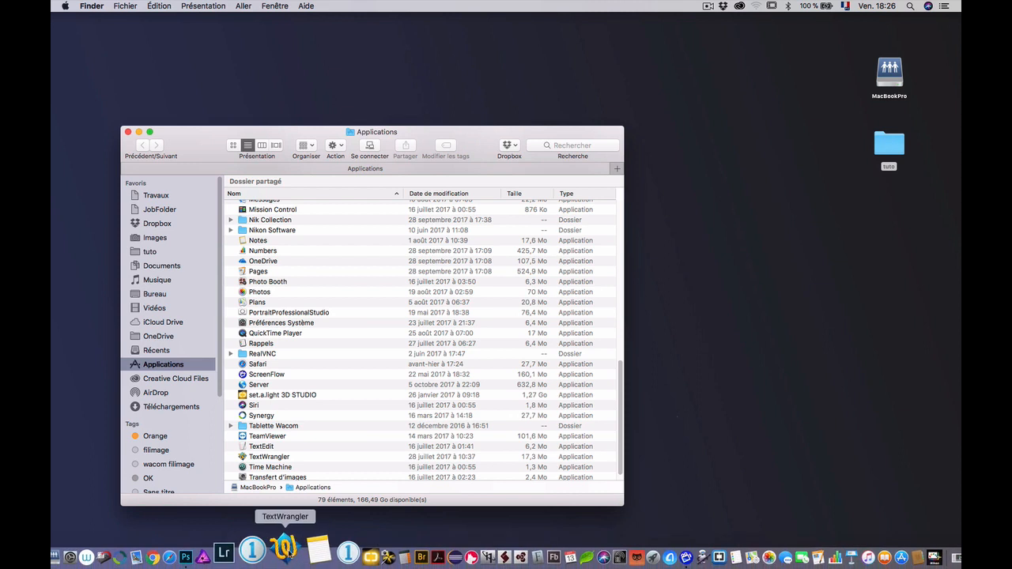
{"action": "left_click_drag", "start_coordinate": [287, 558], "coordinate": [704, 402]}
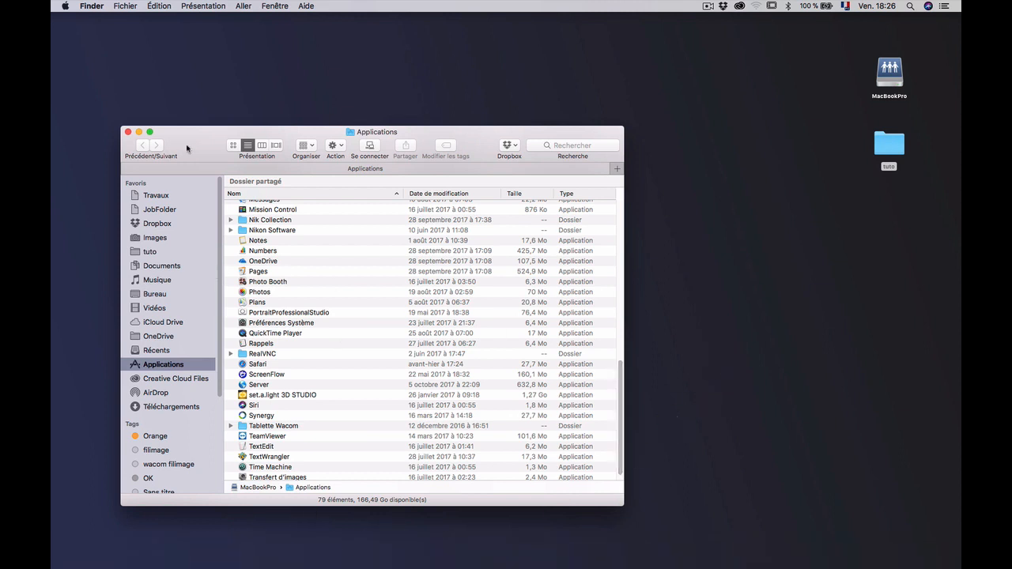
Close the Applications folder window, open the hidden user Bibliothèque folder from the Finder's destinations, and close it again
{"action": "key", "text": "super+w"}
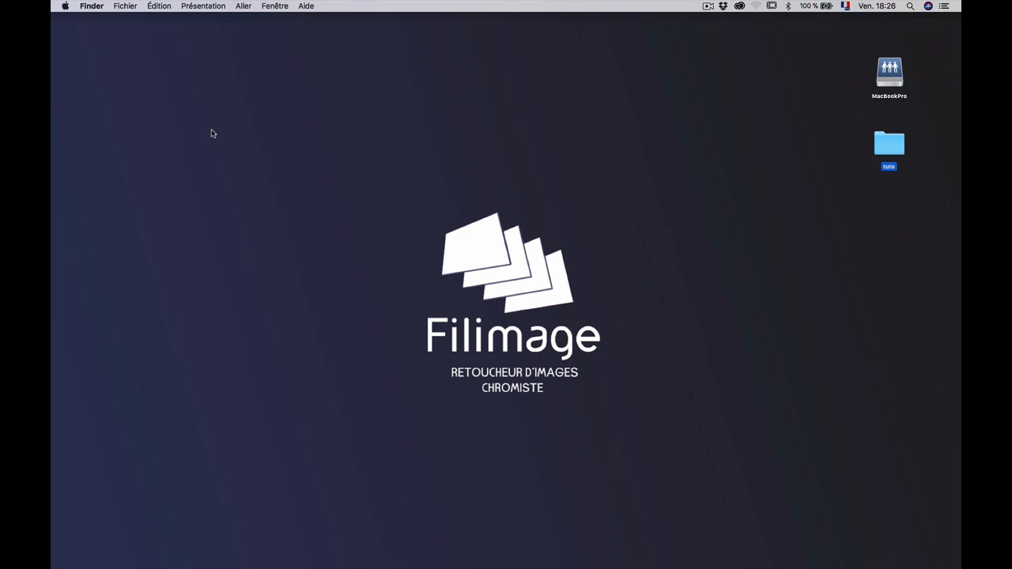
{"action": "left_click", "coordinate": [239, 5]}
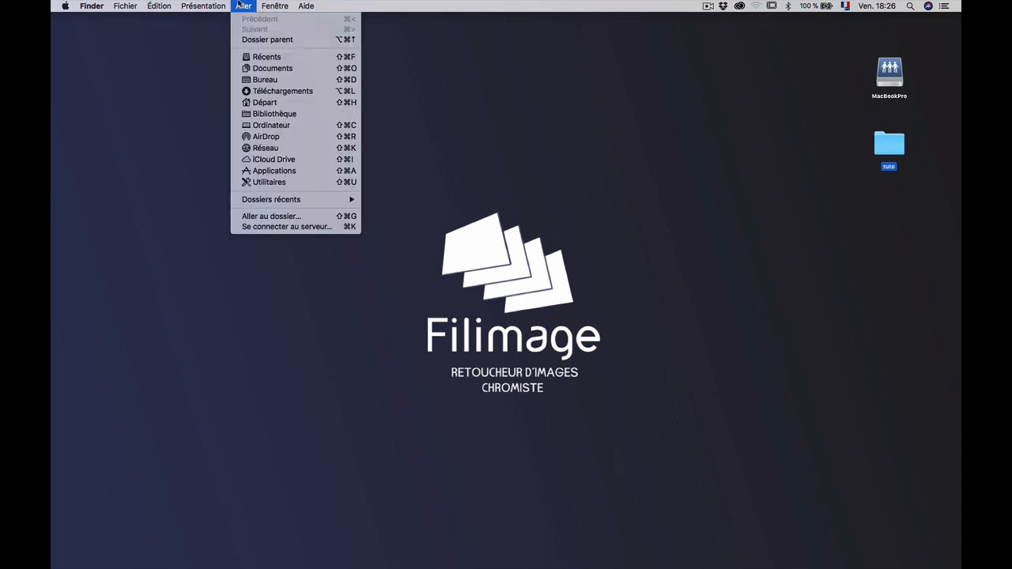
{"action": "left_click", "coordinate": [284, 114]}
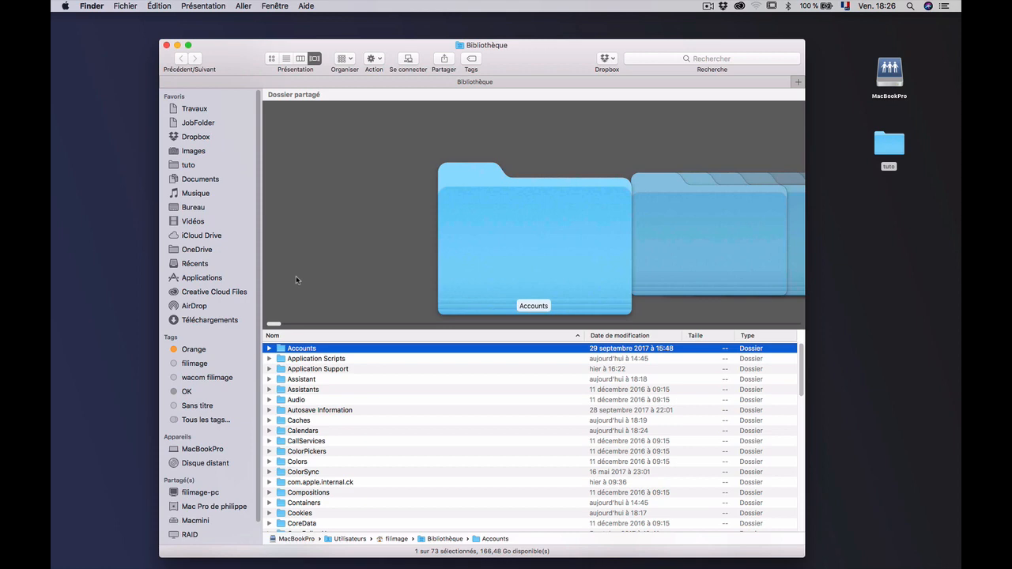
{"action": "key", "text": "super+w"}
Open the MacBookPro disk, check its Bibliothèque and Système folders, look inside Utilisateurs, and return to the disk's contents
{"action": "left_click", "coordinate": [890, 79]}
{"action": "double_click", "coordinate": [890, 81]}
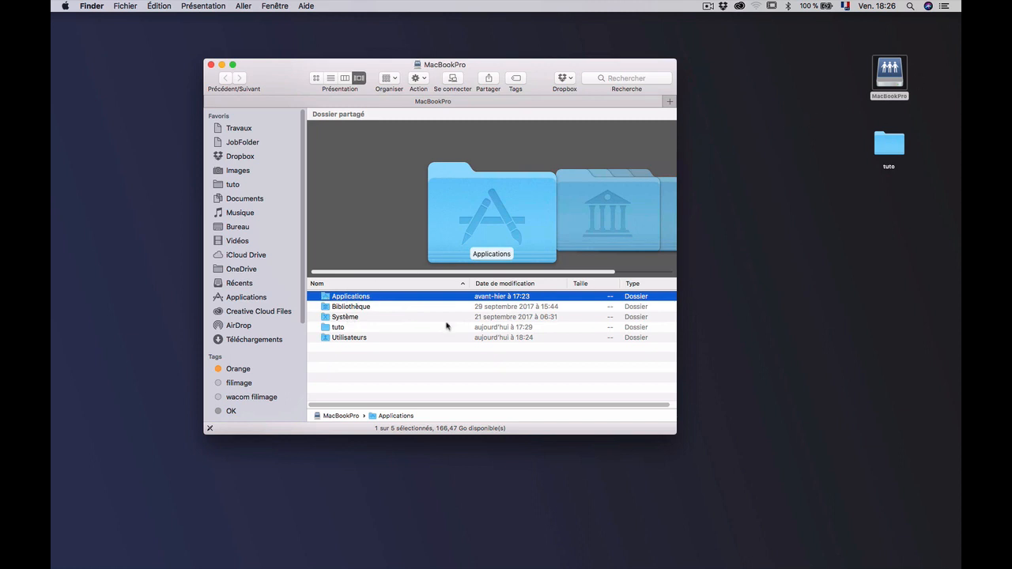
{"action": "left_click", "coordinate": [364, 308]}
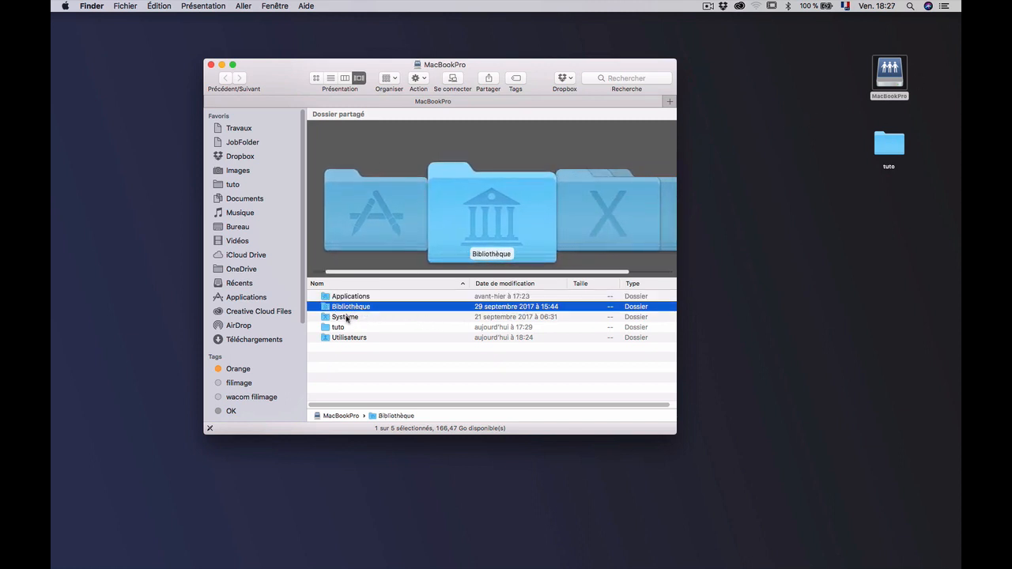
{"action": "left_click", "coordinate": [352, 317]}
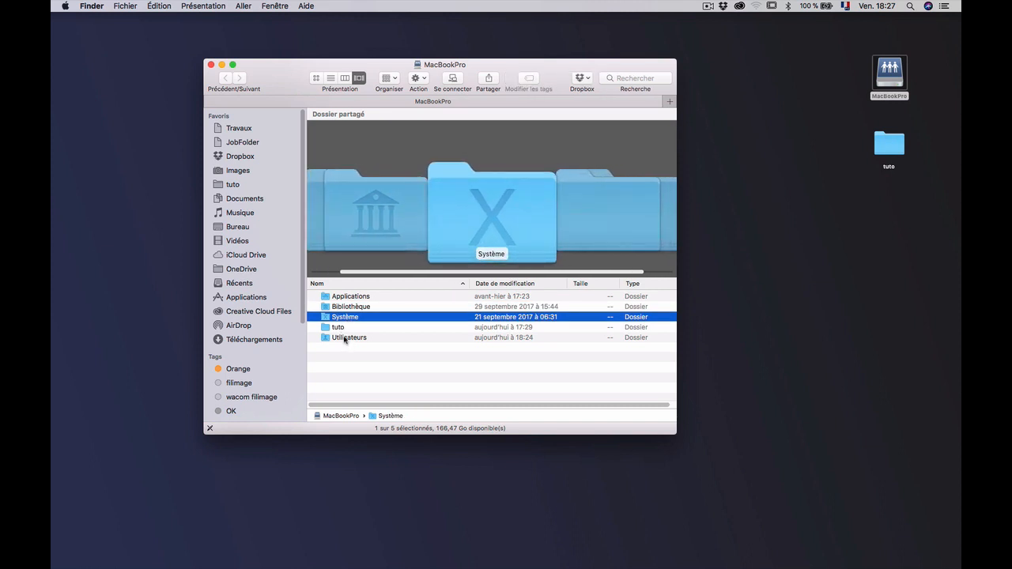
{"action": "left_click", "coordinate": [344, 338]}
{"action": "double_click", "coordinate": [331, 340]}
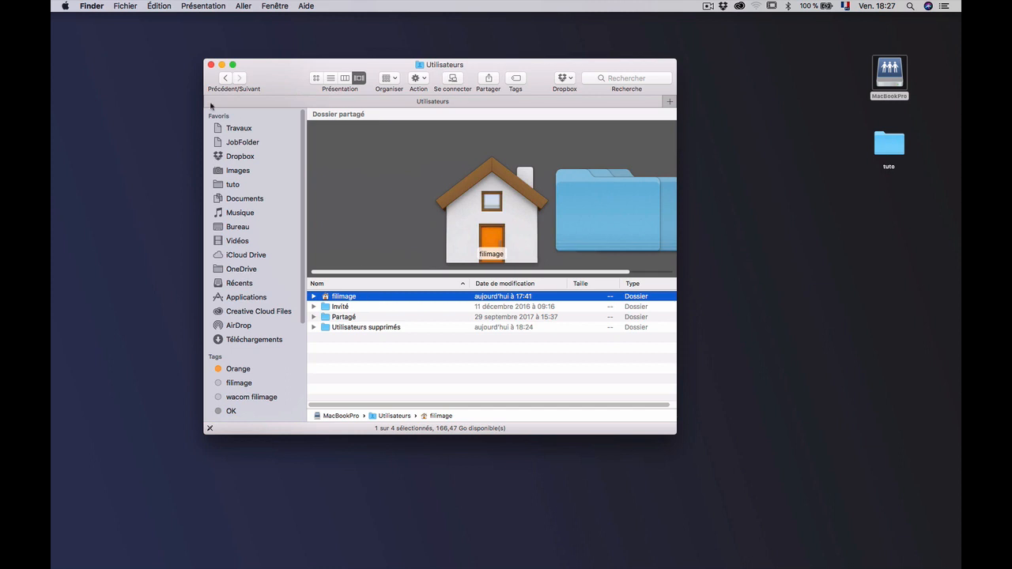
{"action": "left_click", "coordinate": [225, 78]}
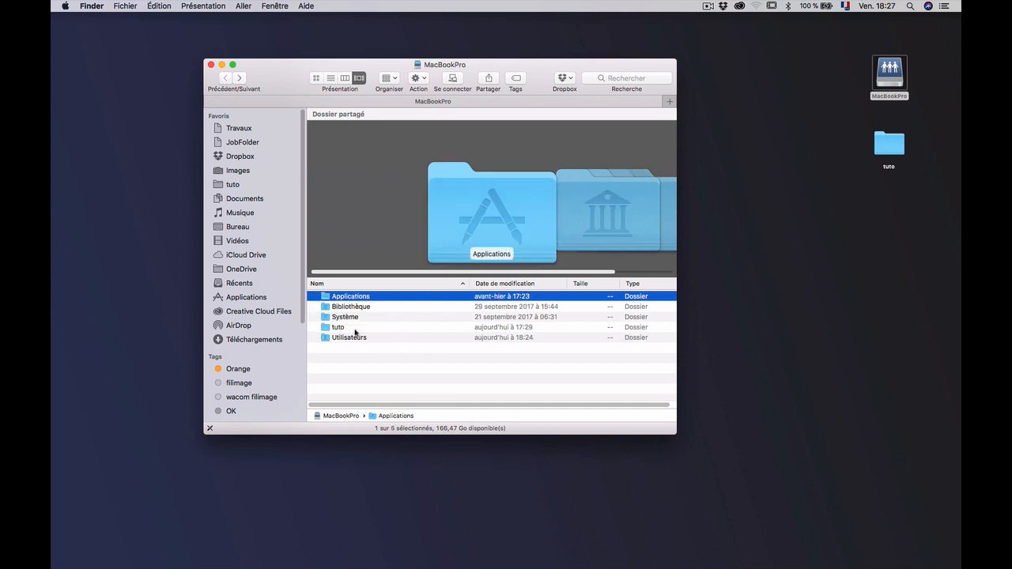
Move the tuto folder on the MacBookPro disk to the Trash, authorise it with the account password, and close the window
{"action": "left_click", "coordinate": [327, 330]}
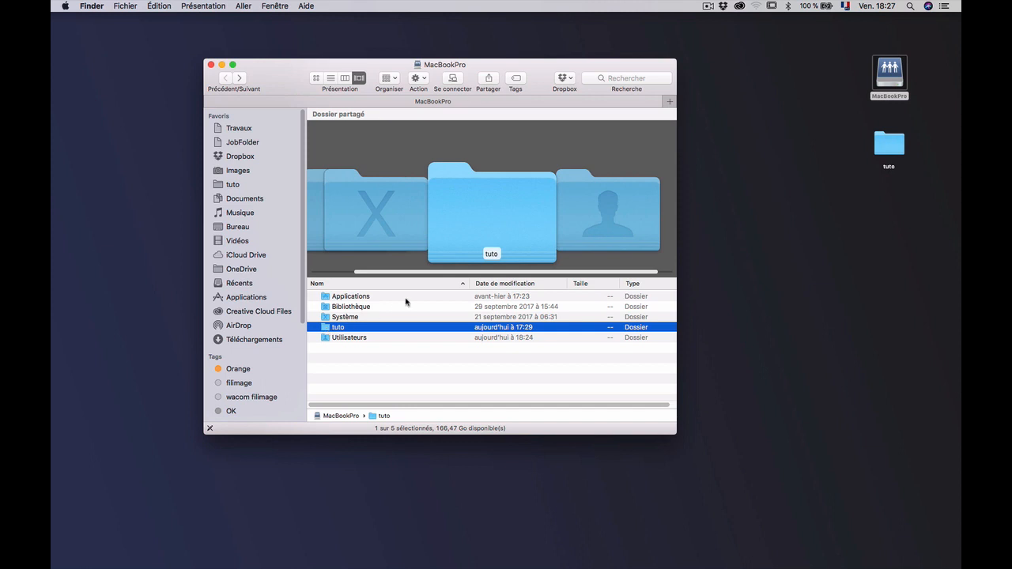
{"action": "key", "text": "super+BackSpace"}
{"action": "type", "text": "•••"}
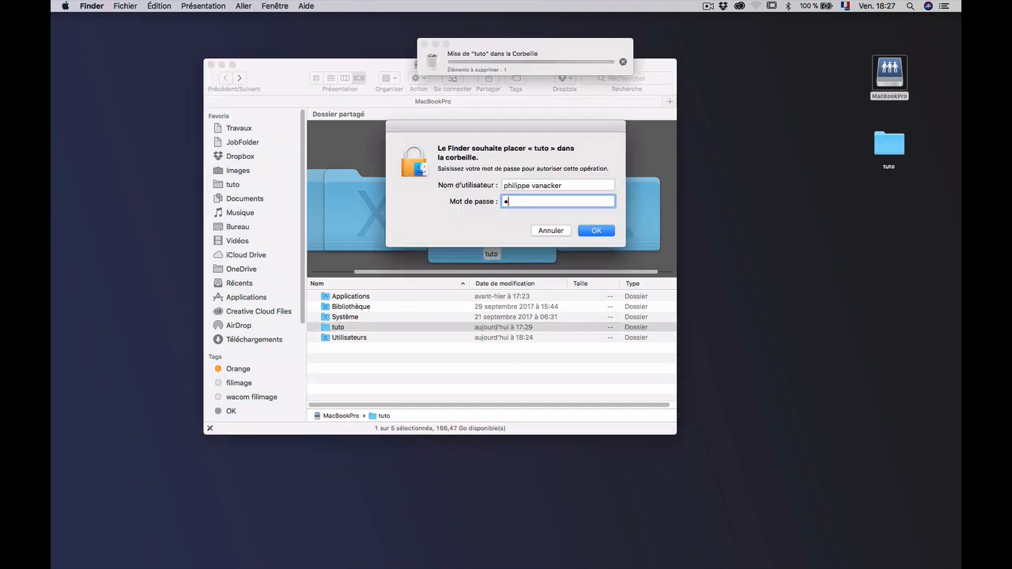
{"action": "type", "text": "•"}
{"action": "key", "text": "Return"}
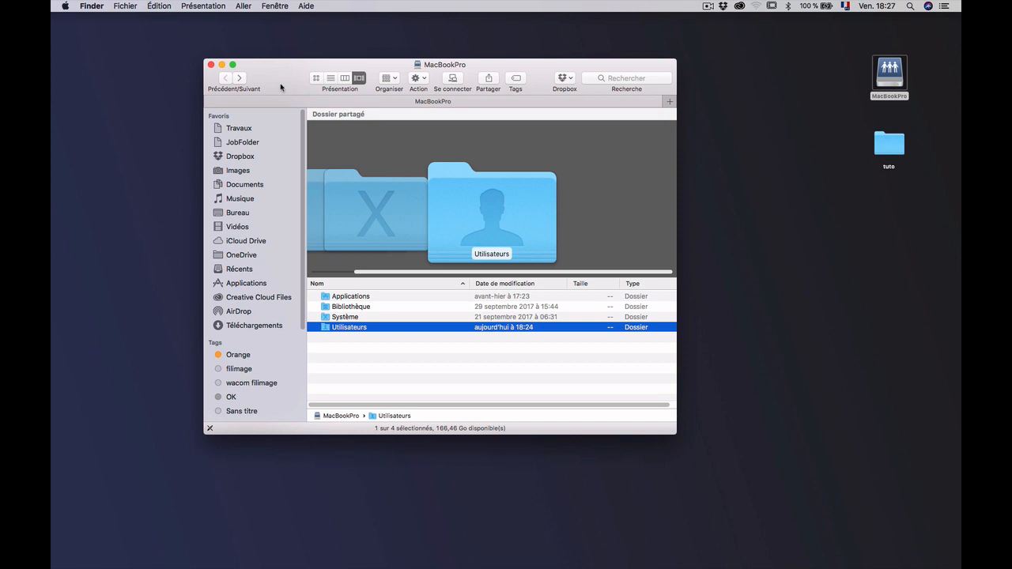
{"action": "key", "text": "super+w"}
Reopen the Préférences Système overview and quit it
{"action": "left_click", "coordinate": [65, 6]}
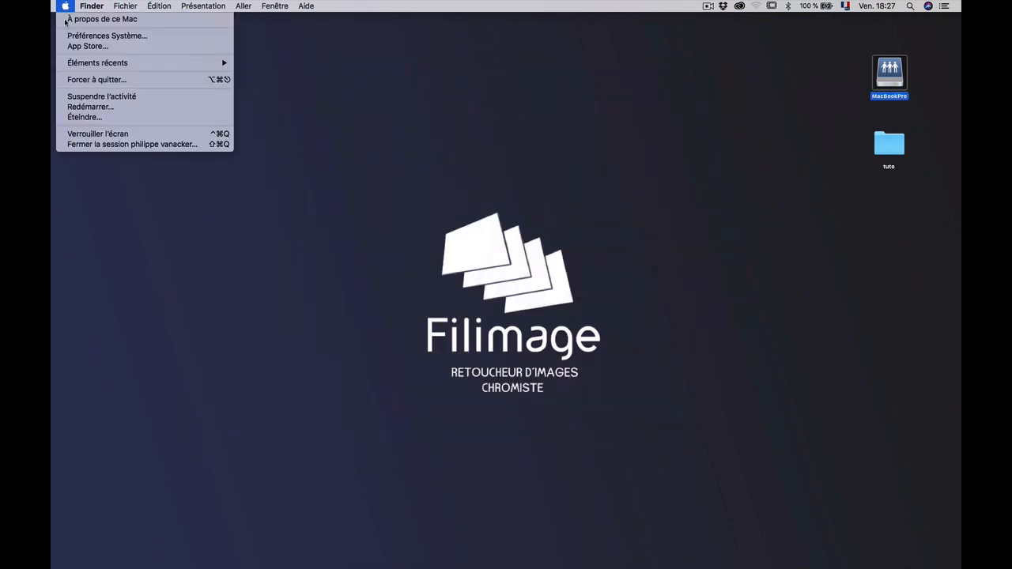
{"action": "mouse_move", "coordinate": [89, 67]}
{"action": "left_click", "coordinate": [98, 36]}
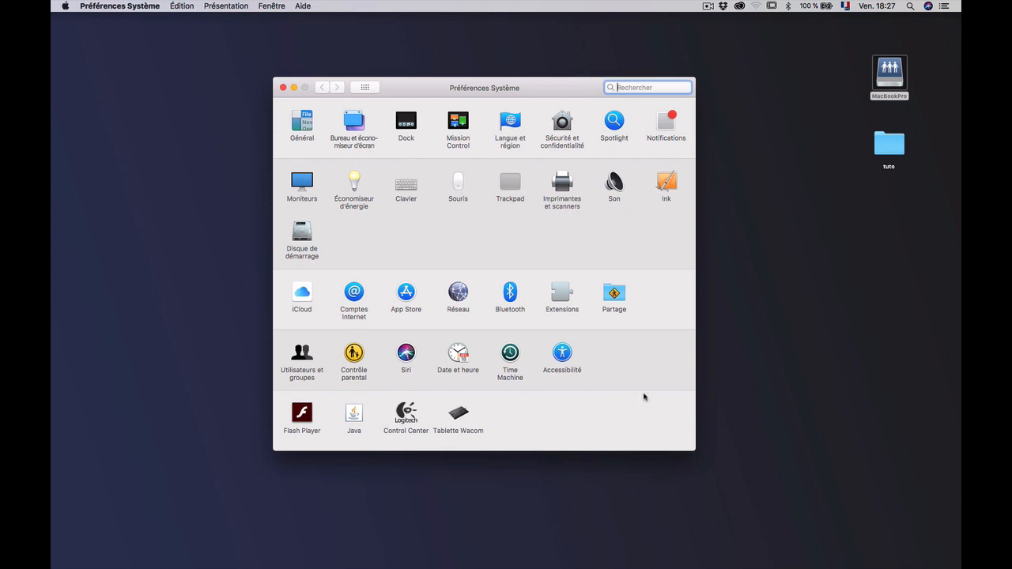
{"action": "key", "text": "super+q"}
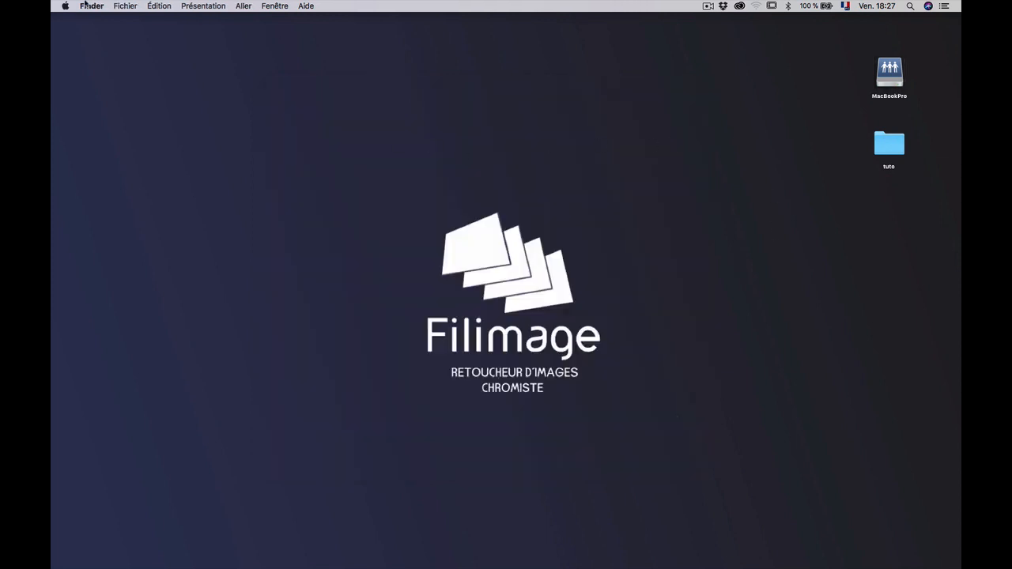
Create a new folder on the desktop, move it to the free area beside the disk and tuto icons, and name it 02
{"action": "left_click", "coordinate": [85, 3]}
{"action": "left_click", "coordinate": [310, 63]}
{"action": "left_click", "coordinate": [118, 6]}
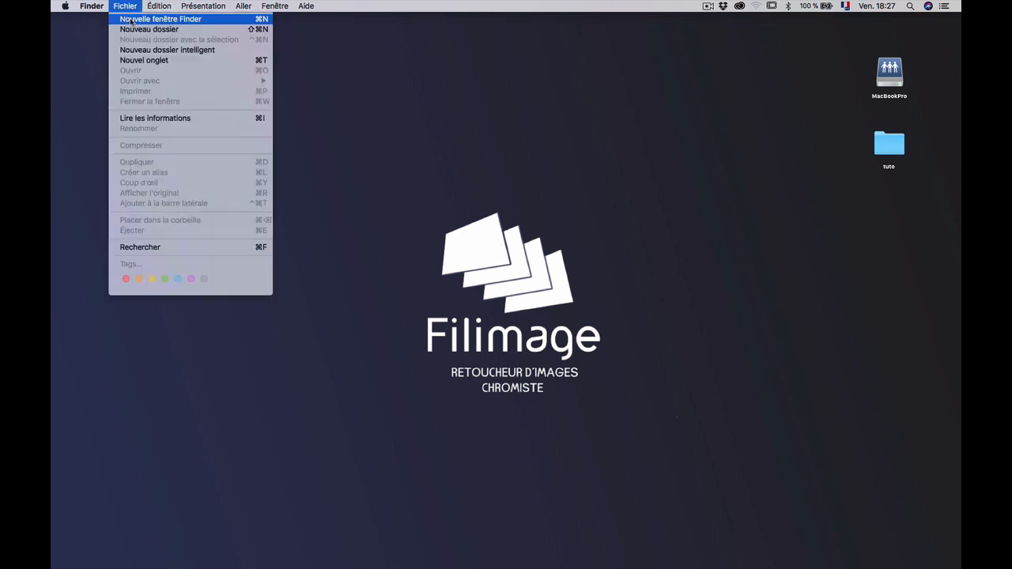
{"action": "left_click", "coordinate": [144, 31]}
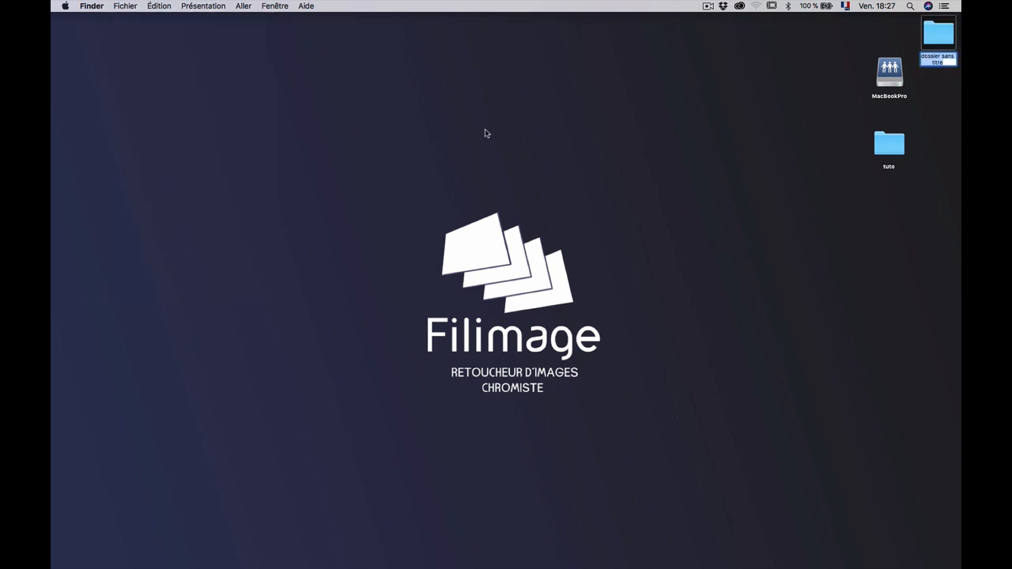
{"action": "left_click_drag", "start_coordinate": [956, 24], "coordinate": [718, 161]}
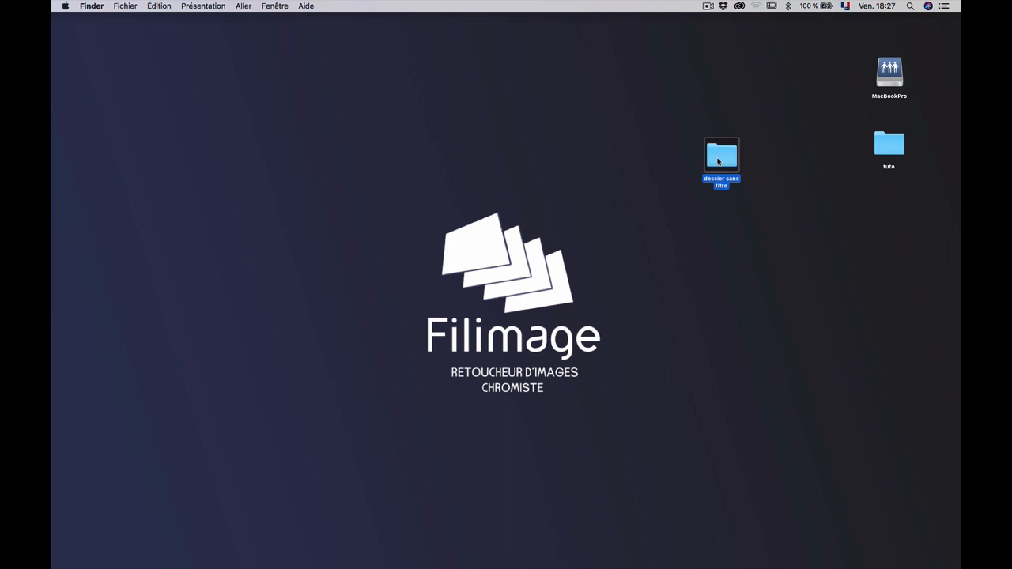
{"action": "key", "text": "Return"}
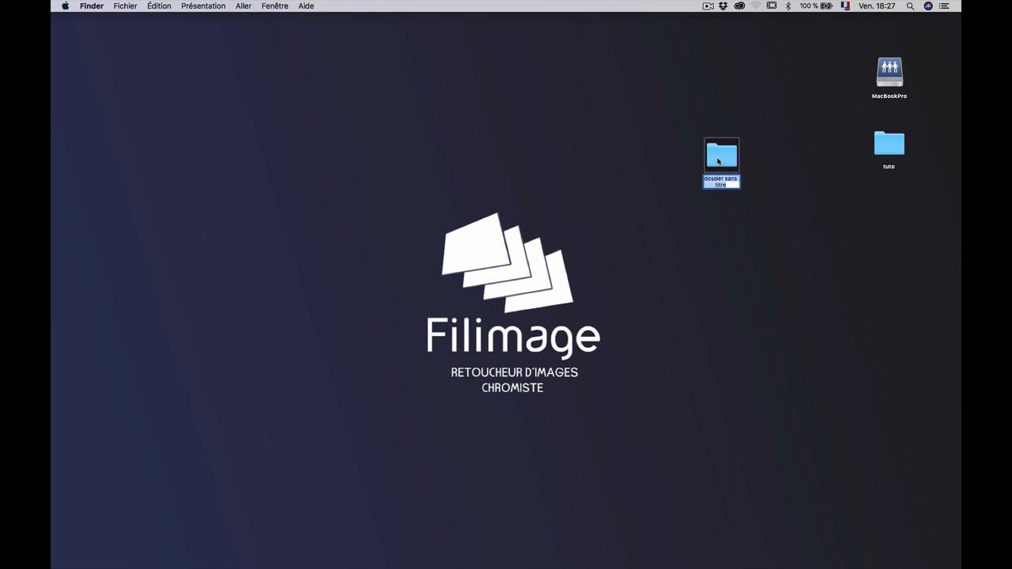
{"action": "type", "text": "02"}
{"action": "key", "text": "Return"}
{"action": "left_click", "coordinate": [673, 153]}
Open the 02 folder, move its window towards the screen's upper-left area, and enlarge it
{"action": "double_click", "coordinate": [722, 158]}
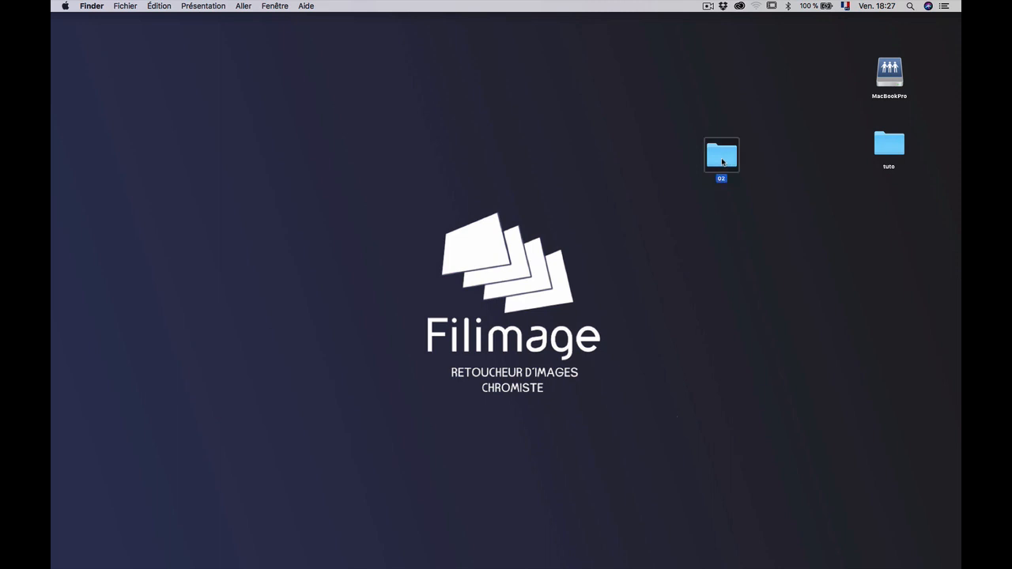
{"action": "left_click_drag", "start_coordinate": [378, 109], "coordinate": [239, 48]}
{"action": "left_click_drag", "start_coordinate": [575, 272], "coordinate": [681, 432]}
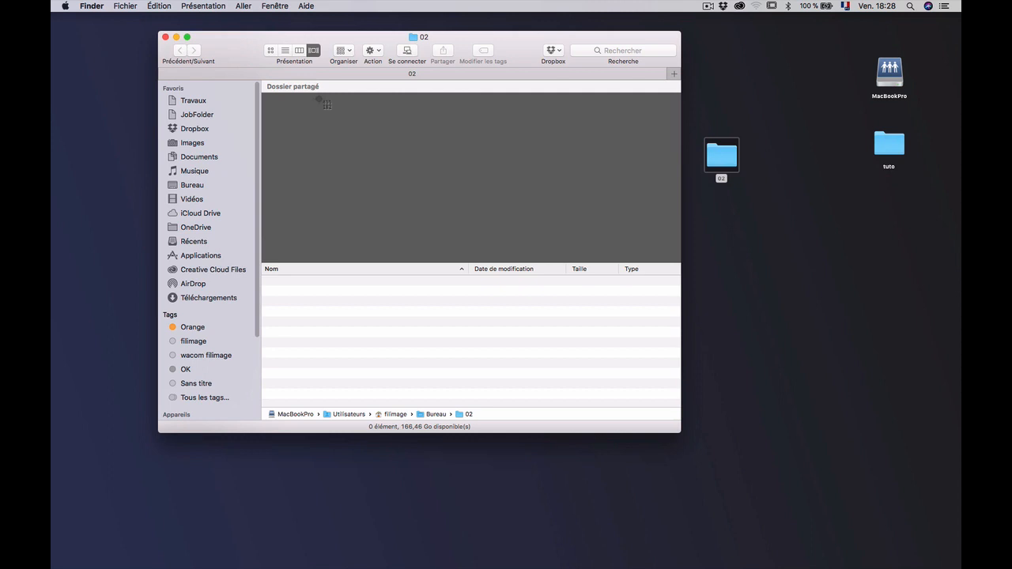
Capture part of the 02 window as a screenshot, open its Dropbox sharing notification, and return to the Finder
{"action": "left_click_drag", "start_coordinate": [320, 98], "coordinate": [314, 128]}
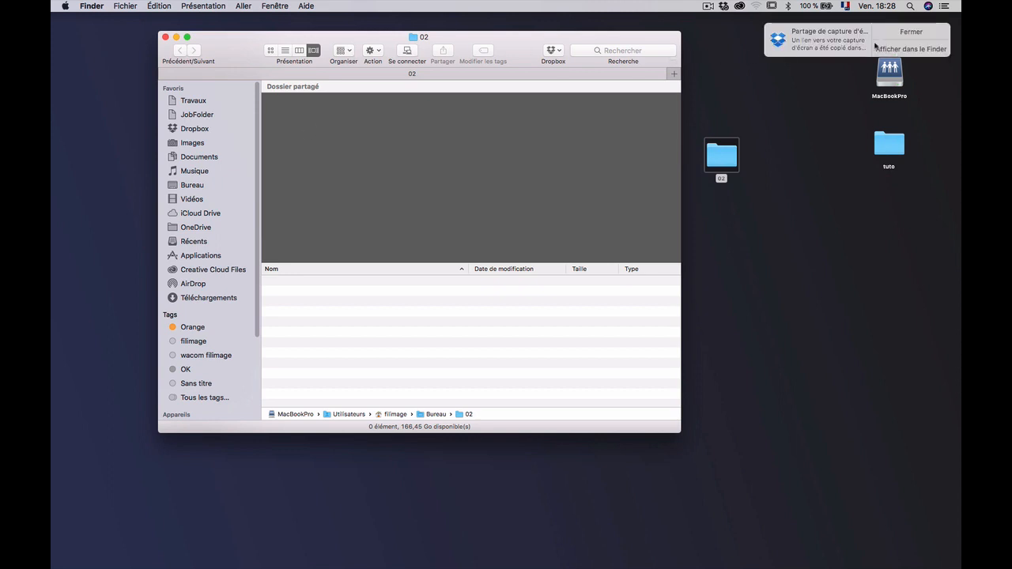
{"action": "left_click", "coordinate": [831, 43]}
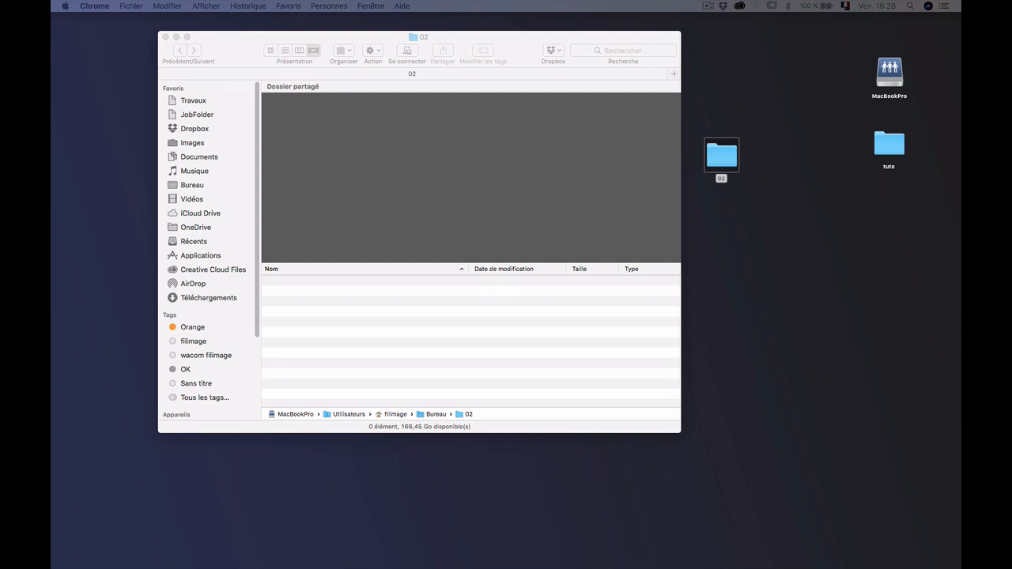
{"action": "left_click", "coordinate": [706, 89]}
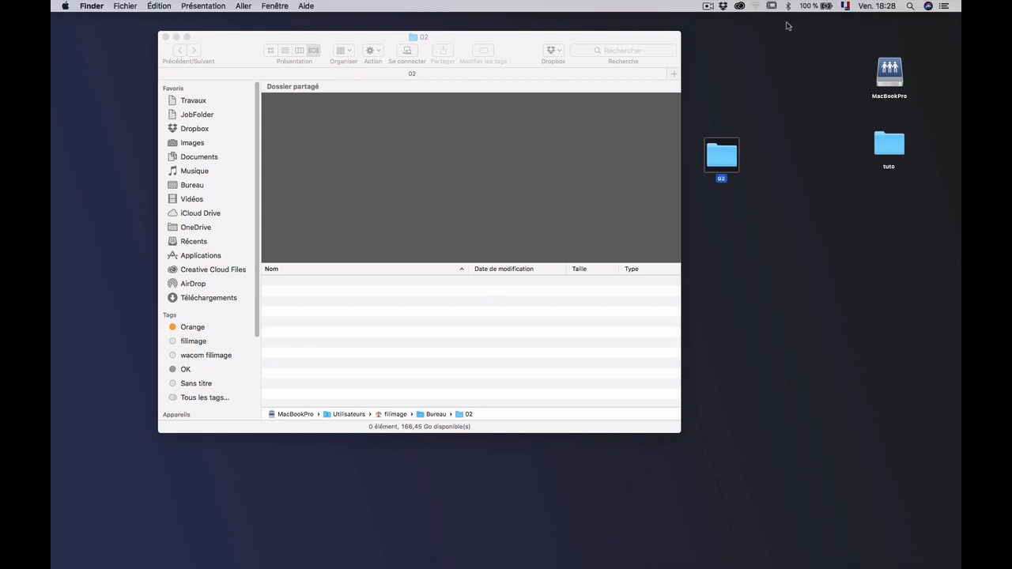
{"action": "left_click", "coordinate": [724, 7]}
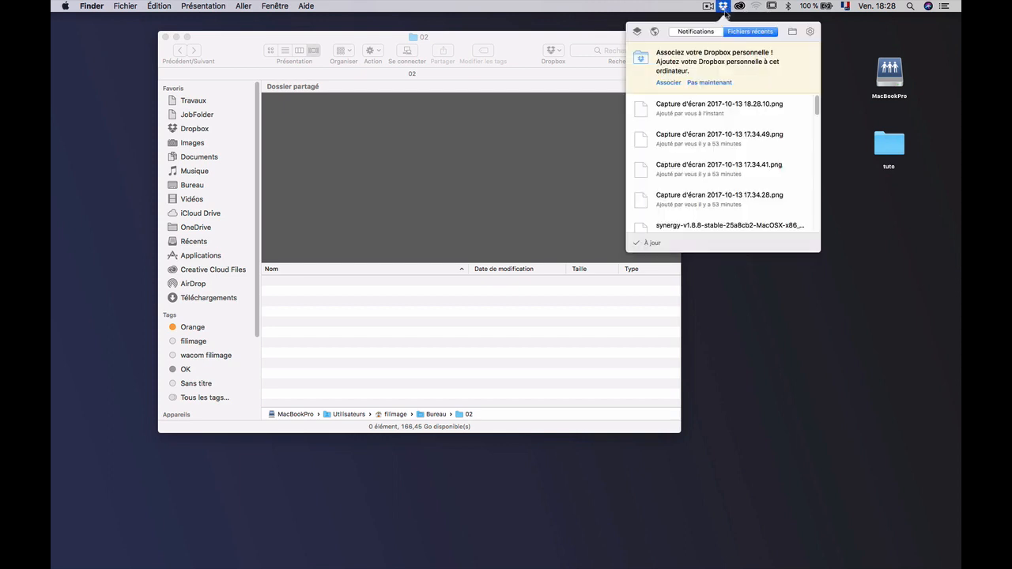
{"action": "left_click", "coordinate": [792, 32]}
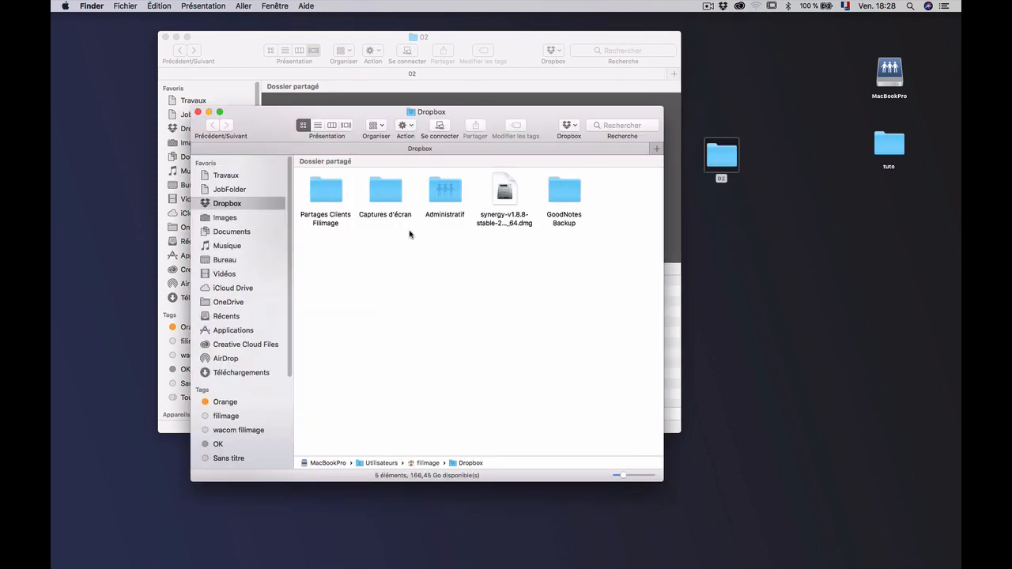
{"action": "double_click", "coordinate": [394, 198]}
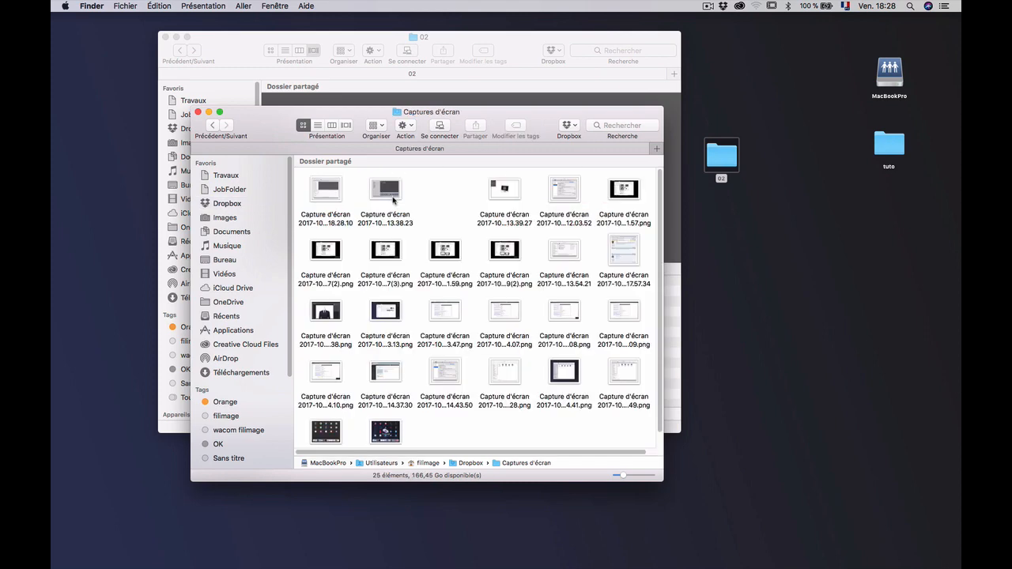
{"action": "left_click_drag", "start_coordinate": [370, 120], "coordinate": [502, 232]}
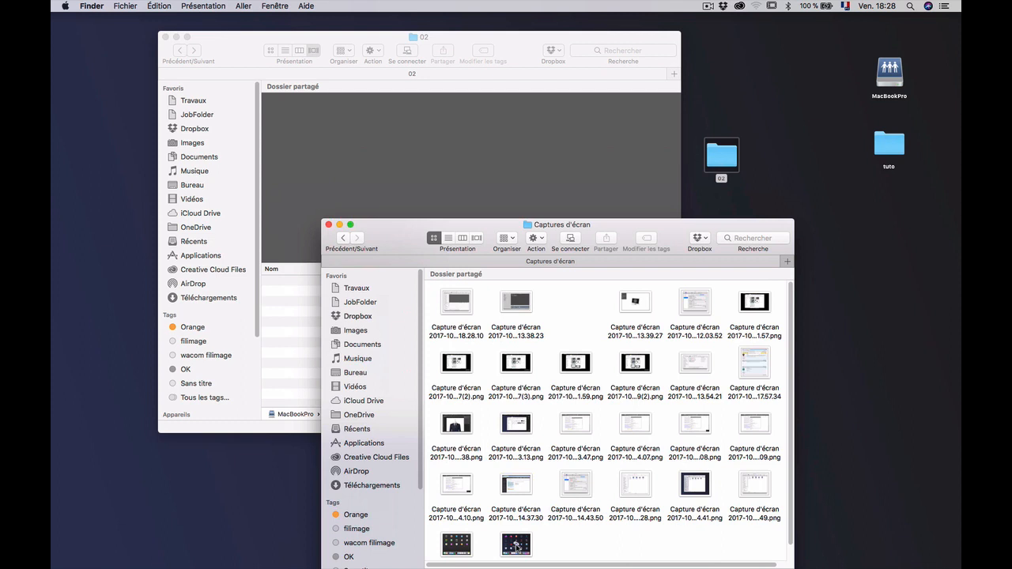
{"action": "left_click_drag", "start_coordinate": [518, 544], "coordinate": [299, 332]}
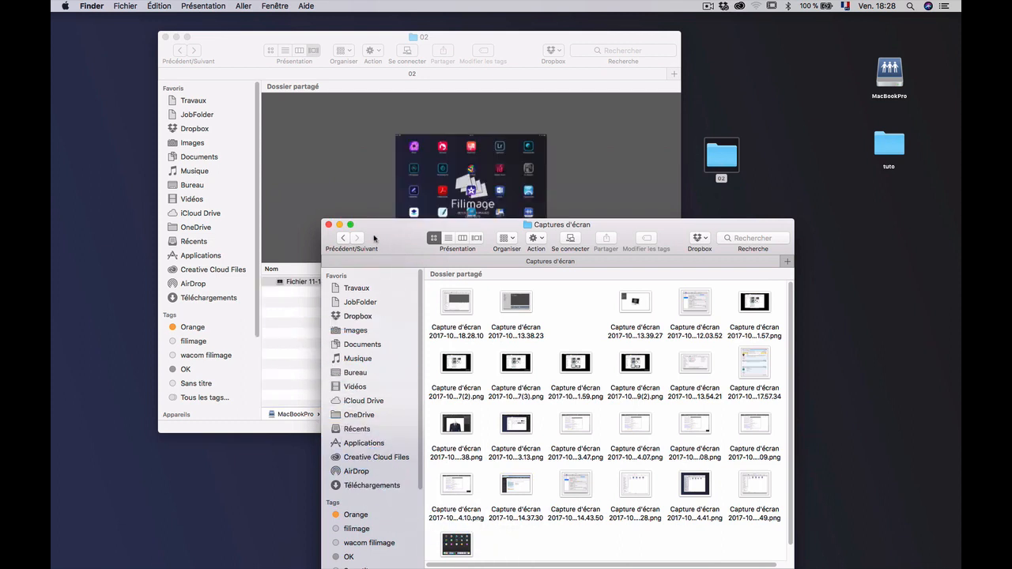
{"action": "left_click", "coordinate": [329, 224]}
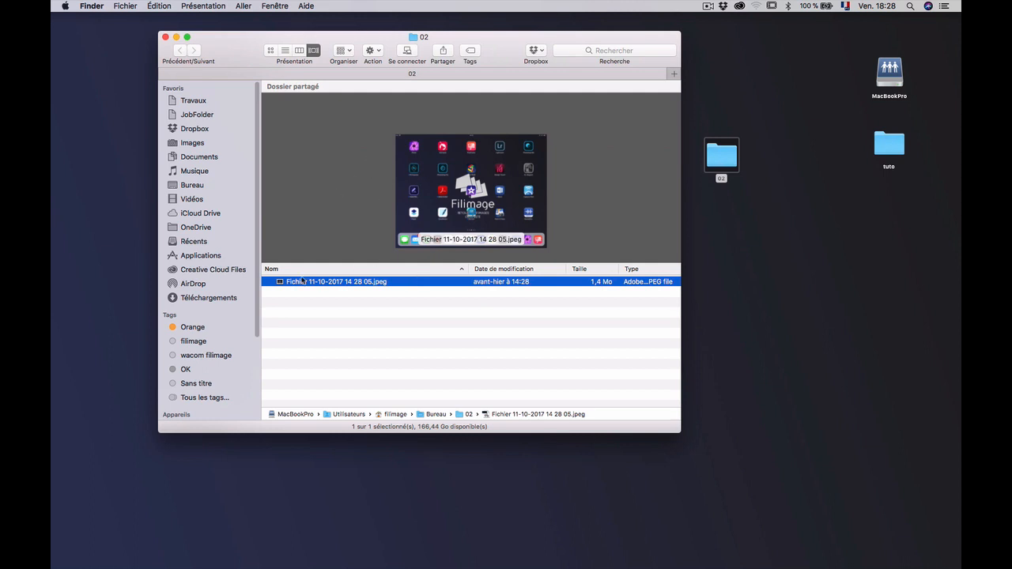
Shift the 02 window slightly aside and view its contents as icons, as a list, and in columns
{"action": "left_click_drag", "start_coordinate": [232, 56], "coordinate": [200, 58]}
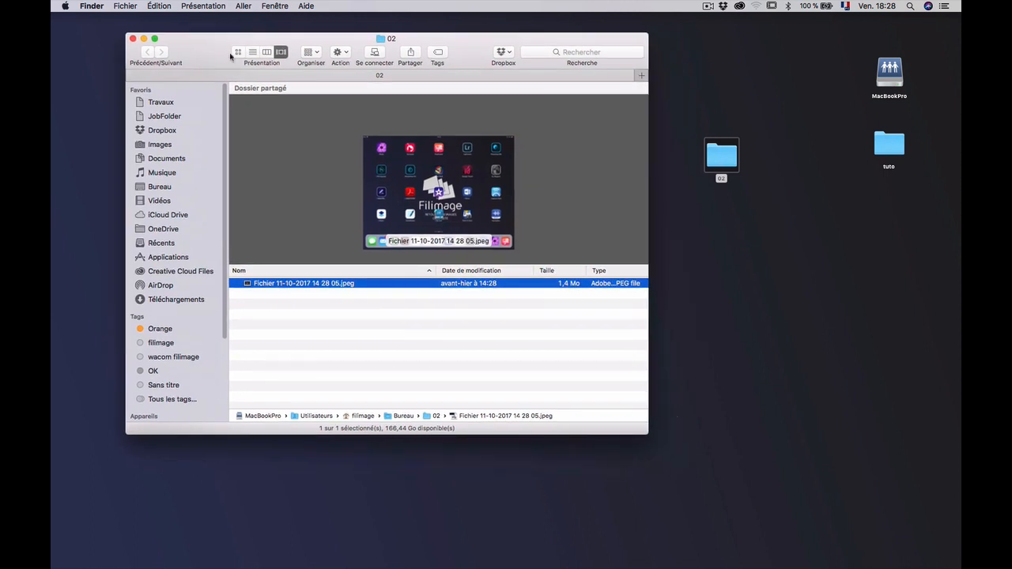
{"action": "left_click", "coordinate": [238, 51]}
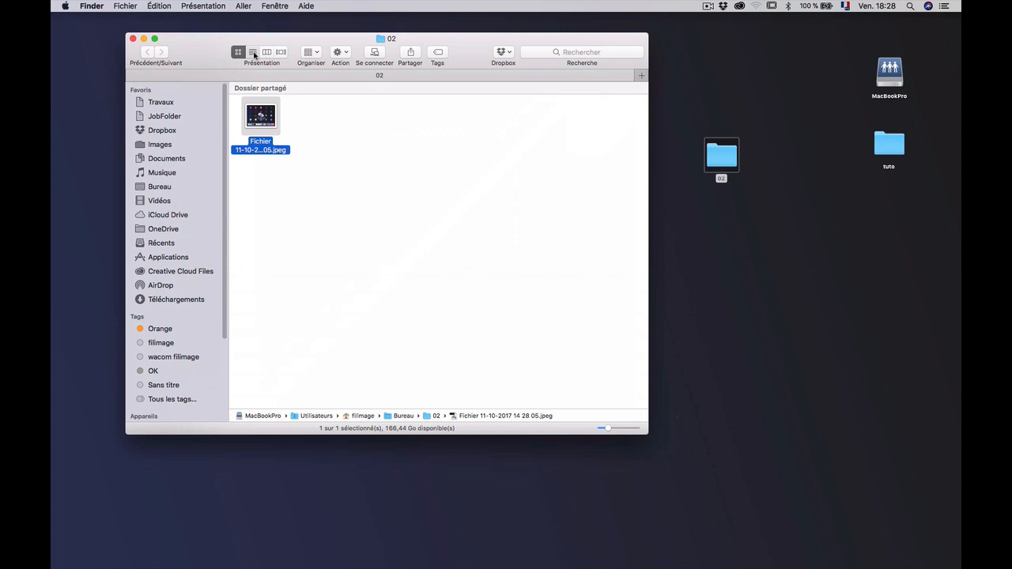
{"action": "left_click", "coordinate": [253, 52]}
{"action": "left_click", "coordinate": [267, 52]}
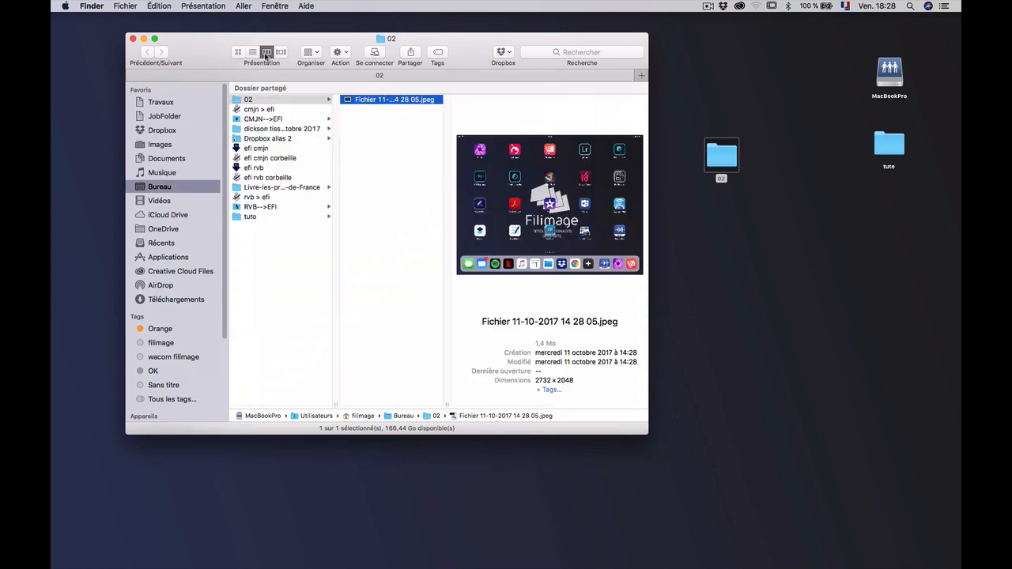
Leave the JPEG's name unedited, reselect the file in the column view, and display the 02 folder as icons
{"action": "left_click", "coordinate": [360, 103]}
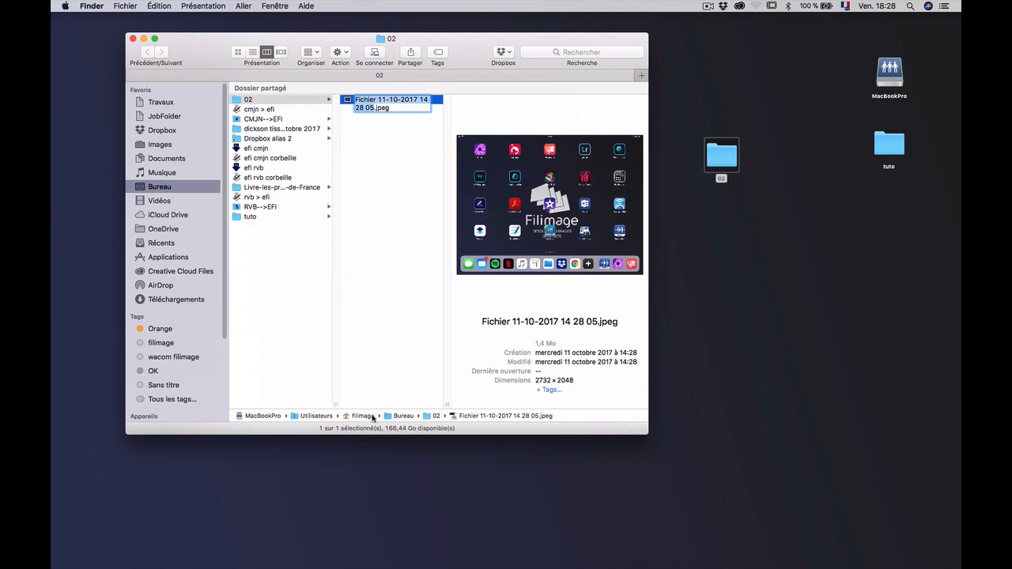
{"action": "left_click", "coordinate": [386, 161]}
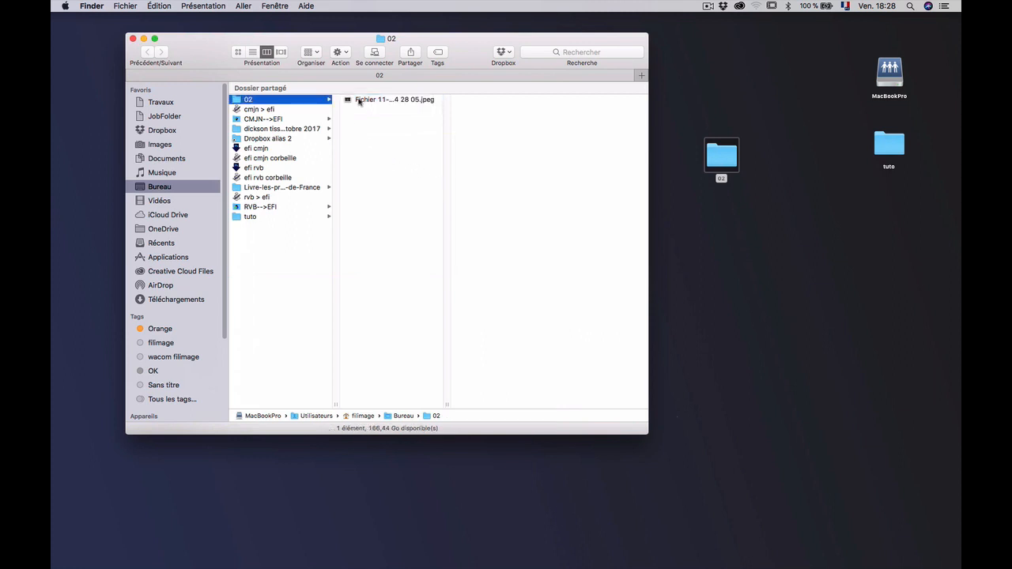
{"action": "left_click", "coordinate": [360, 100]}
{"action": "left_click", "coordinate": [237, 52]}
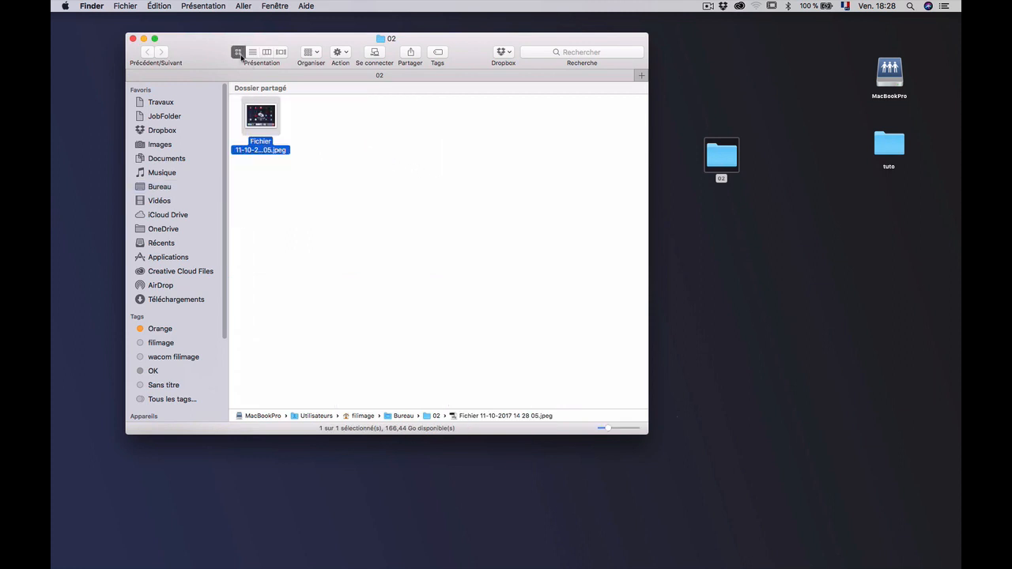
Enlarge the icons in the 02 folder's window and display the Dropbox folder in it
{"action": "mouse_move", "coordinate": [606, 427]}
{"action": "left_mouse_down"}
{"action": "mouse_move", "coordinate": [624, 427]}
{"action": "mouse_move", "coordinate": [613, 424]}
{"action": "left_mouse_up"}
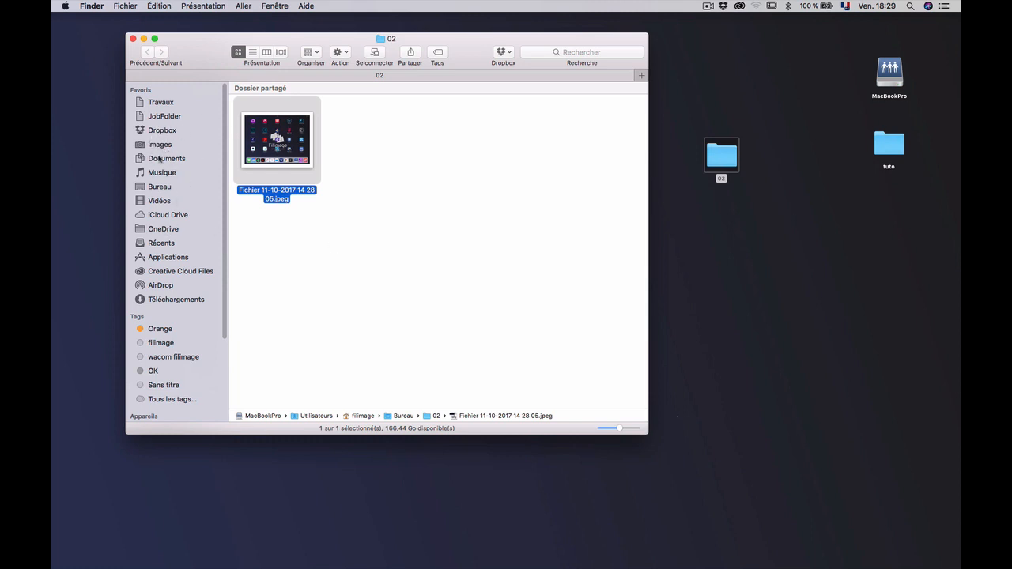
{"action": "mouse_move", "coordinate": [108, 549]}
{"action": "left_click", "coordinate": [162, 131]}
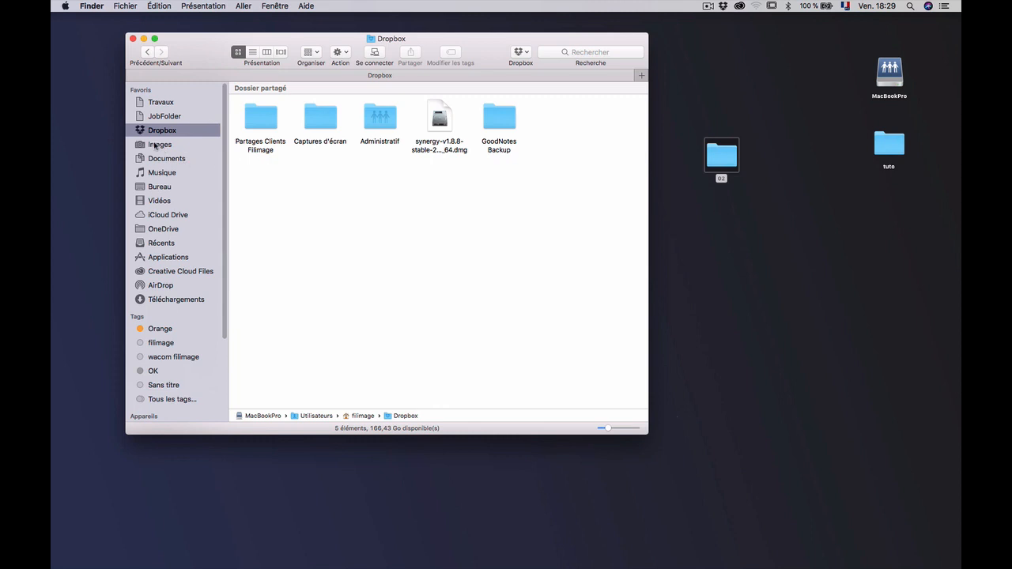
Move the Dropbox window around the desktop and place the 02 folder below the tuto folder
{"action": "left_click_drag", "start_coordinate": [202, 41], "coordinate": [277, 75]}
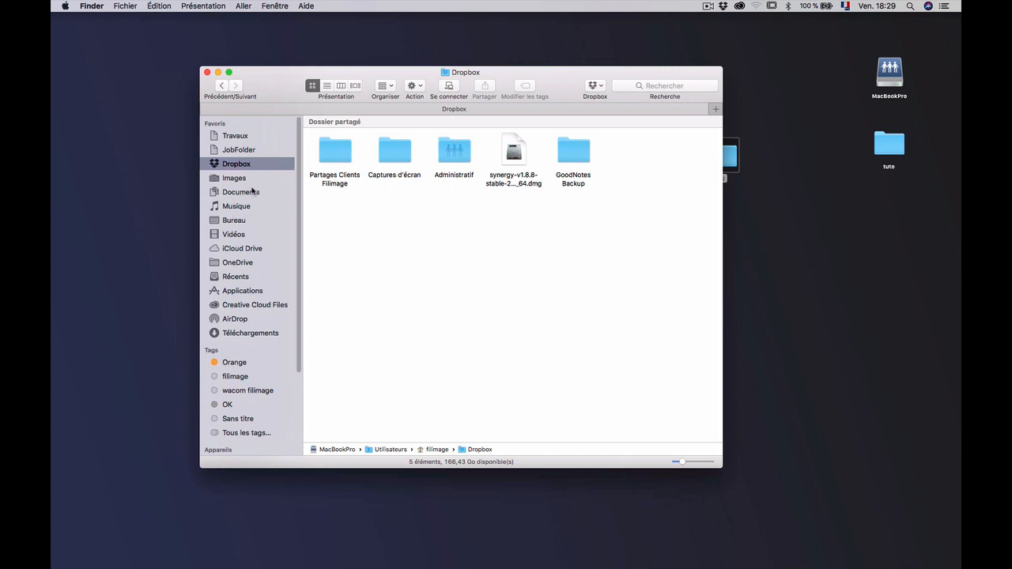
{"action": "left_click_drag", "start_coordinate": [520, 74], "coordinate": [426, 44]}
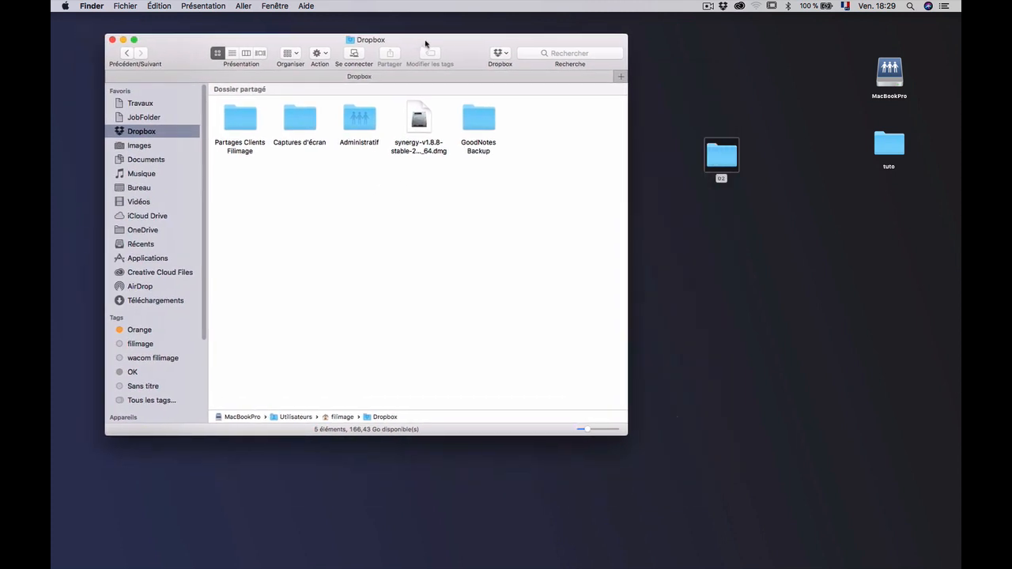
{"action": "left_click_drag", "start_coordinate": [722, 163], "coordinate": [879, 208]}
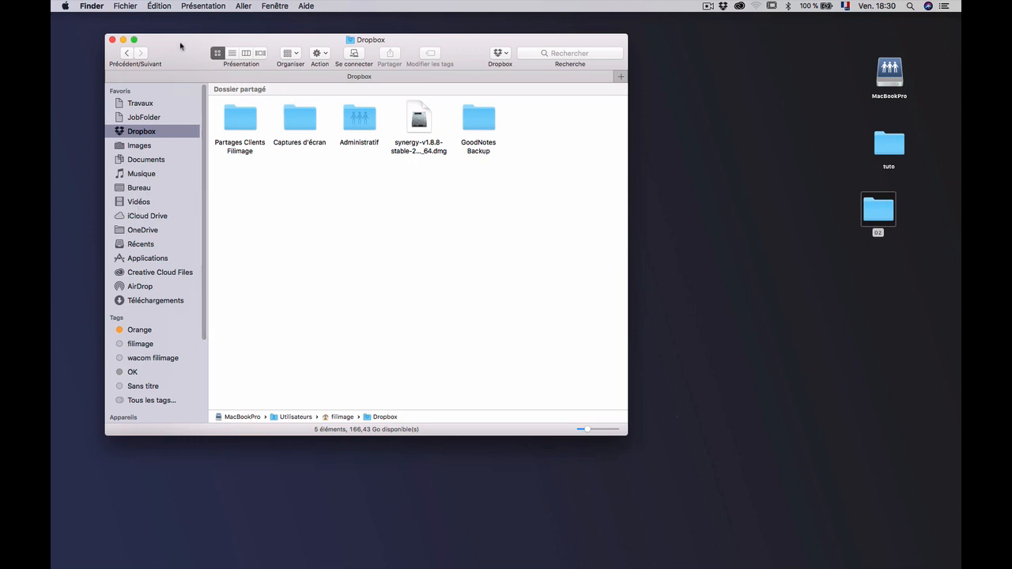
{"action": "left_click_drag", "start_coordinate": [184, 49], "coordinate": [253, 70]}
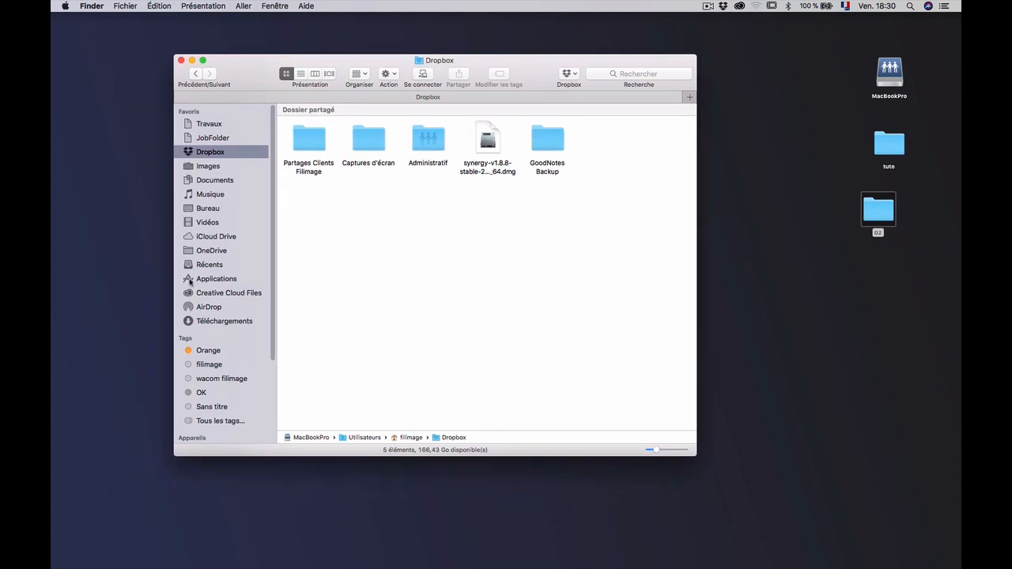
Display the Téléchargements folder and mount the Travaux volume through the Travaux 2017 shortcut
{"action": "left_click", "coordinate": [236, 322]}
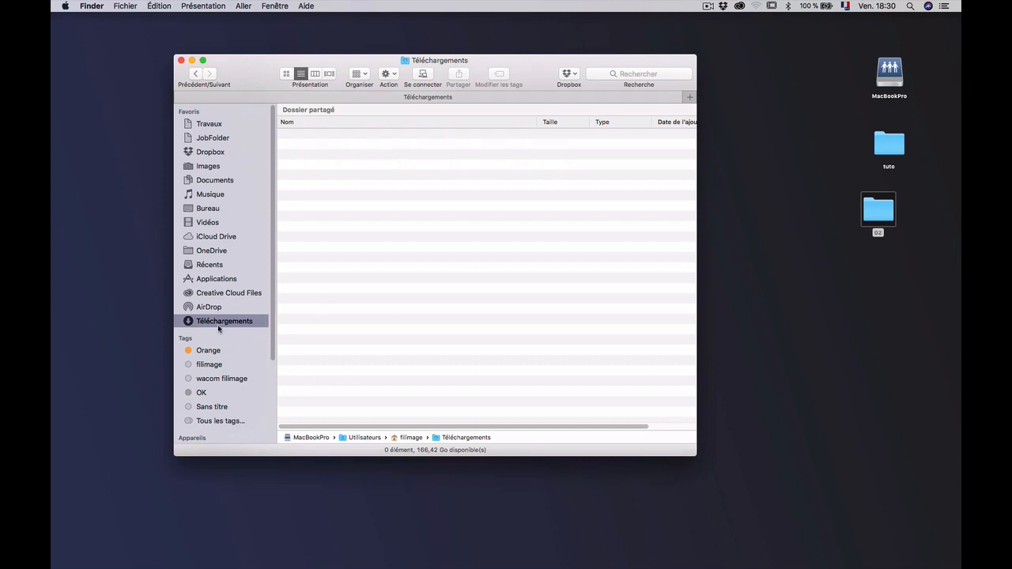
{"action": "mouse_move", "coordinate": [402, 566]}
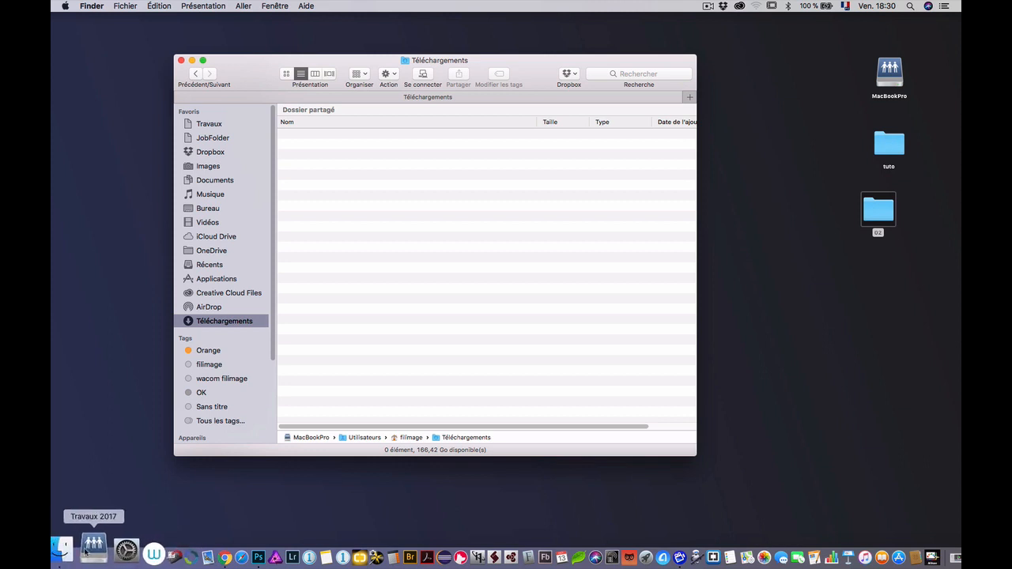
{"action": "mouse_move", "coordinate": [94, 551]}
{"action": "left_mouse_down"}
{"action": "mouse_move", "coordinate": [116, 555]}
{"action": "mouse_move", "coordinate": [92, 557]}
{"action": "left_mouse_up"}
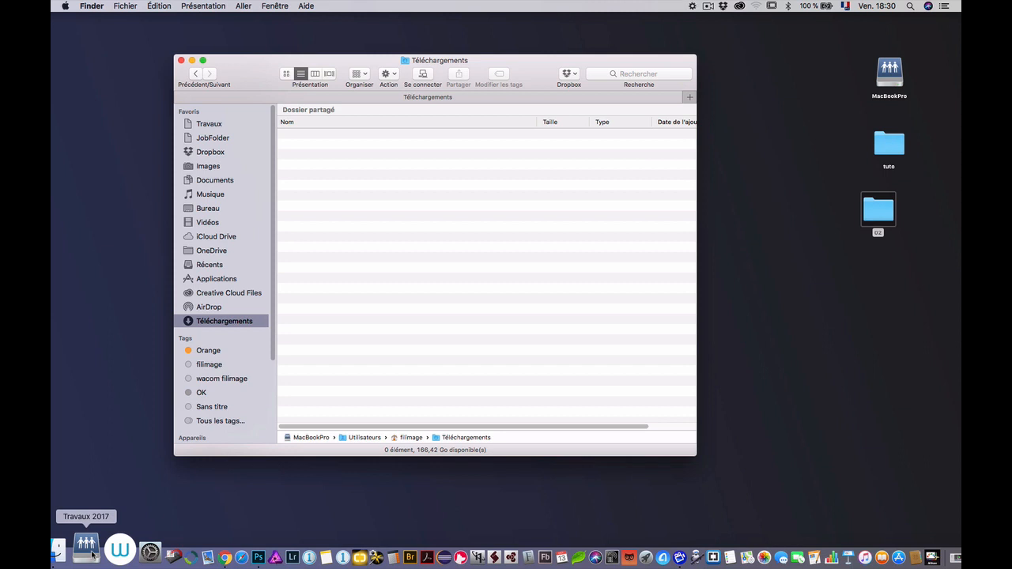
{"action": "left_click", "coordinate": [92, 556]}
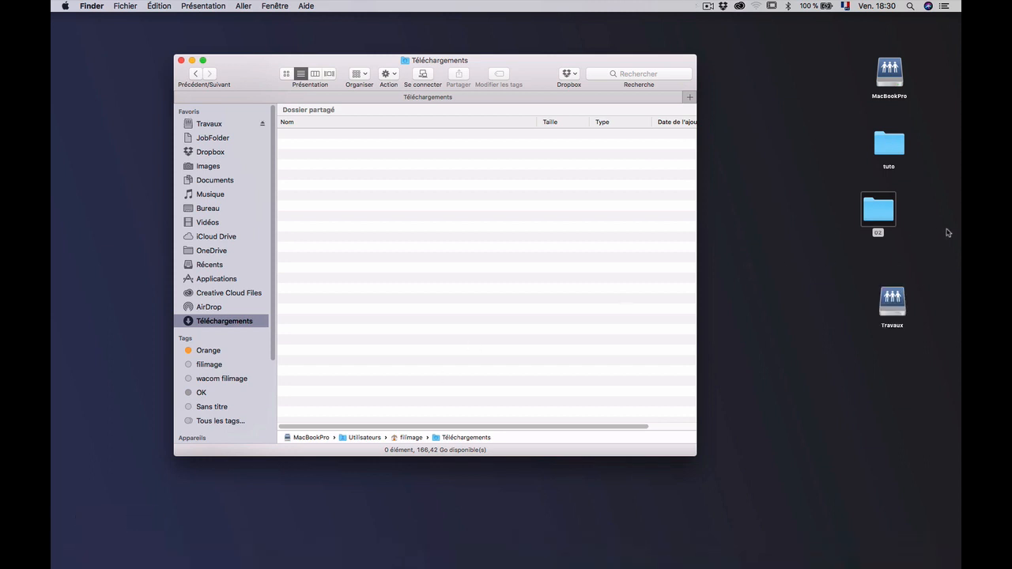
Line up the 02 folder and the Travaux volume beneath the tuto folder on the desktop, leaving Travaux selected
{"action": "left_click_drag", "start_coordinate": [880, 214], "coordinate": [887, 215]}
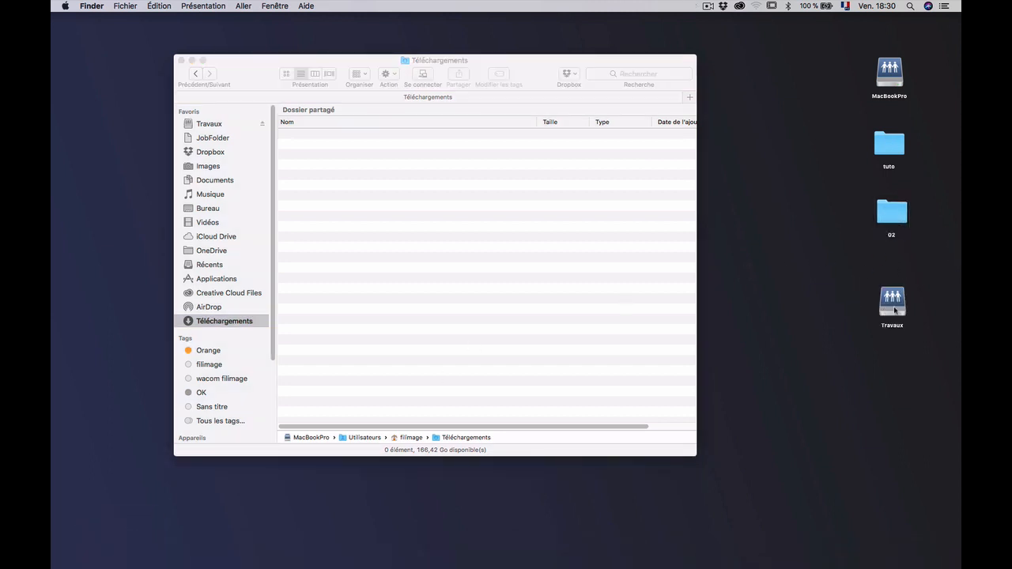
{"action": "left_click", "coordinate": [895, 293]}
{"action": "left_click_drag", "start_coordinate": [896, 293], "coordinate": [869, 293]}
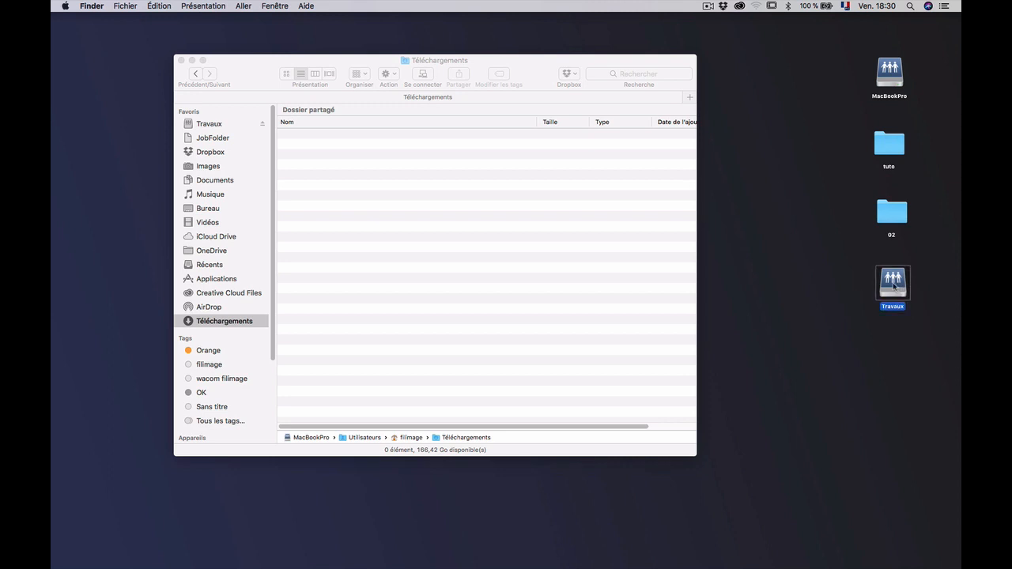
{"action": "left_click", "coordinate": [848, 300]}
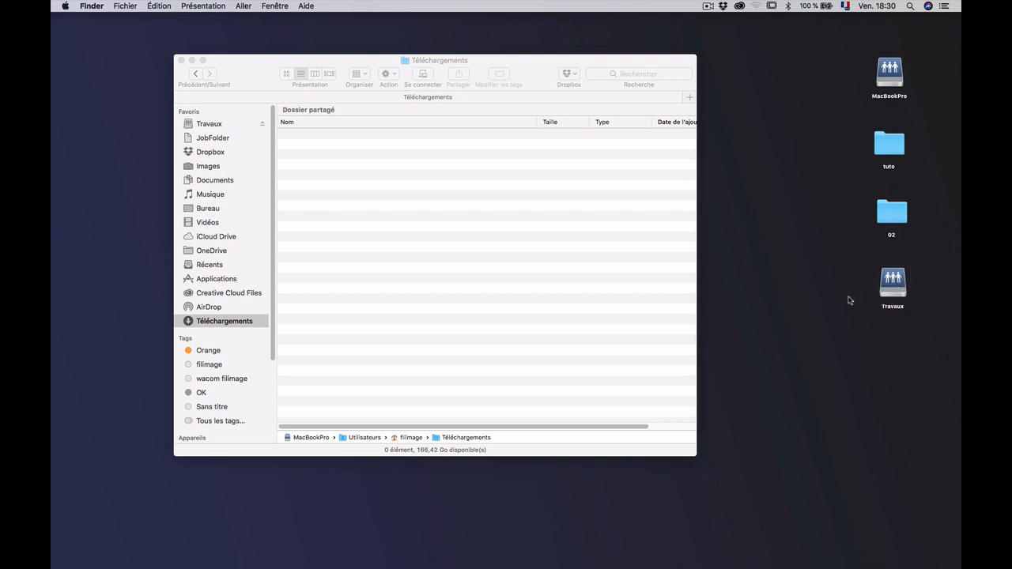
{"action": "left_click", "coordinate": [898, 289]}
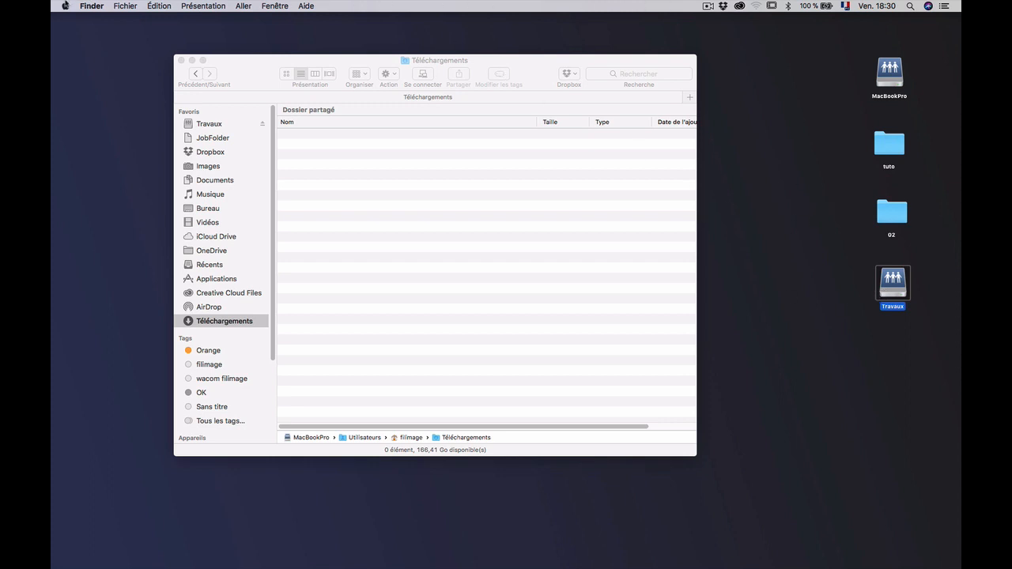
{"action": "left_click", "coordinate": [65, 6]}
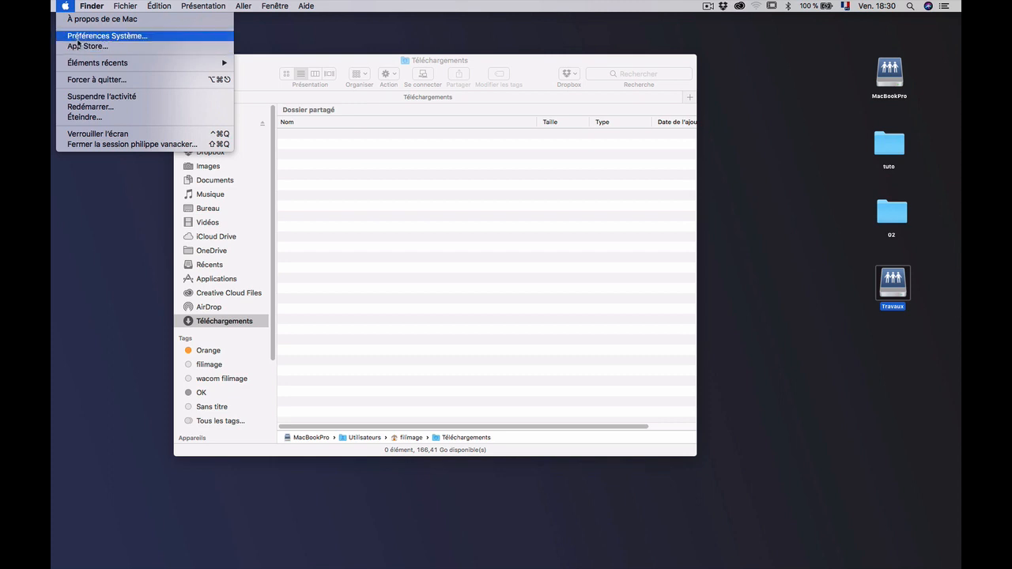
{"action": "left_click", "coordinate": [78, 36]}
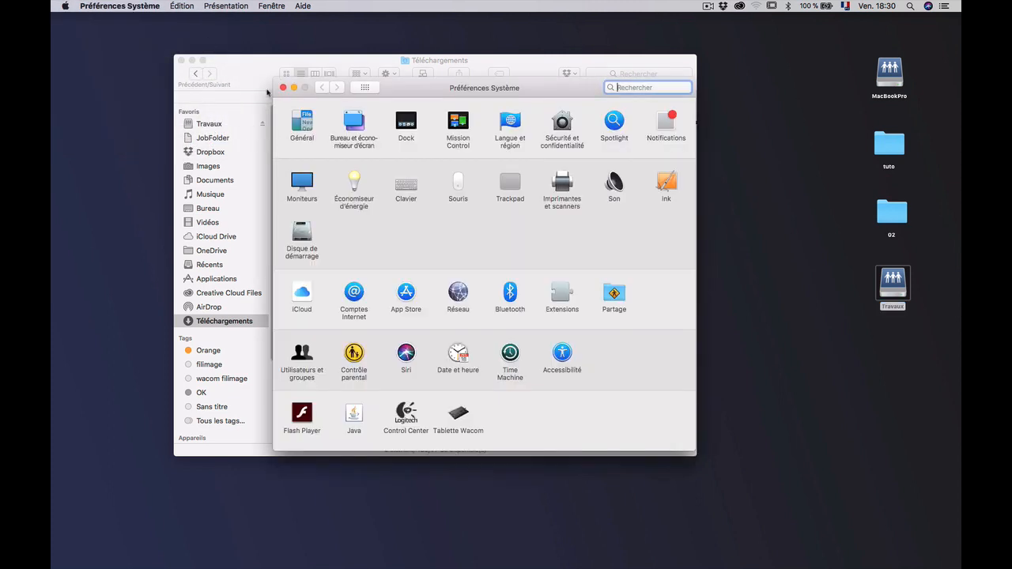
{"action": "left_click", "coordinate": [282, 88]}
{"action": "left_click", "coordinate": [199, 5]}
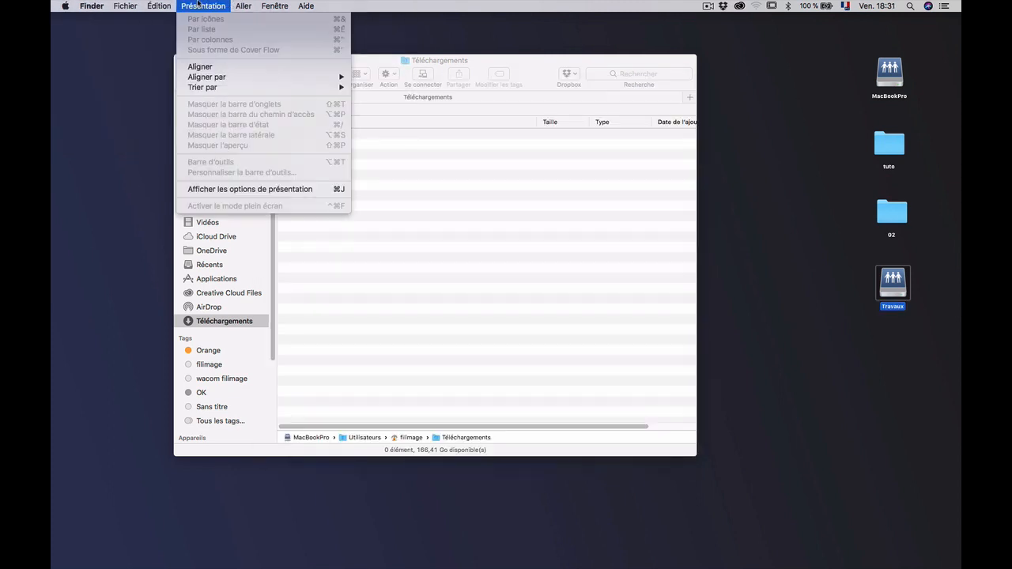
{"action": "left_click", "coordinate": [566, 356]}
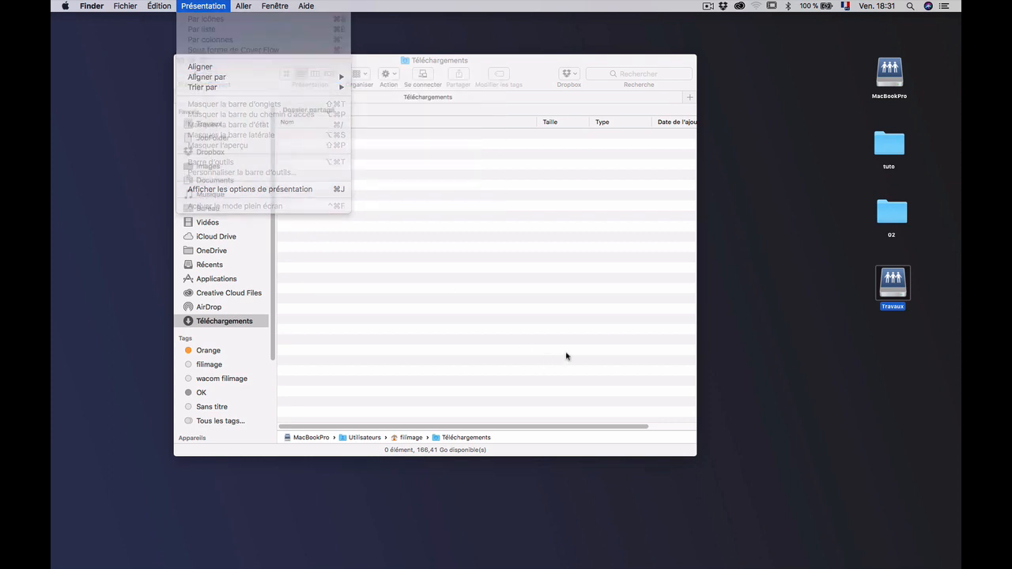
Open the 02 folder from the desktop and align its icons by name (Nom)
{"action": "double_click", "coordinate": [892, 215]}
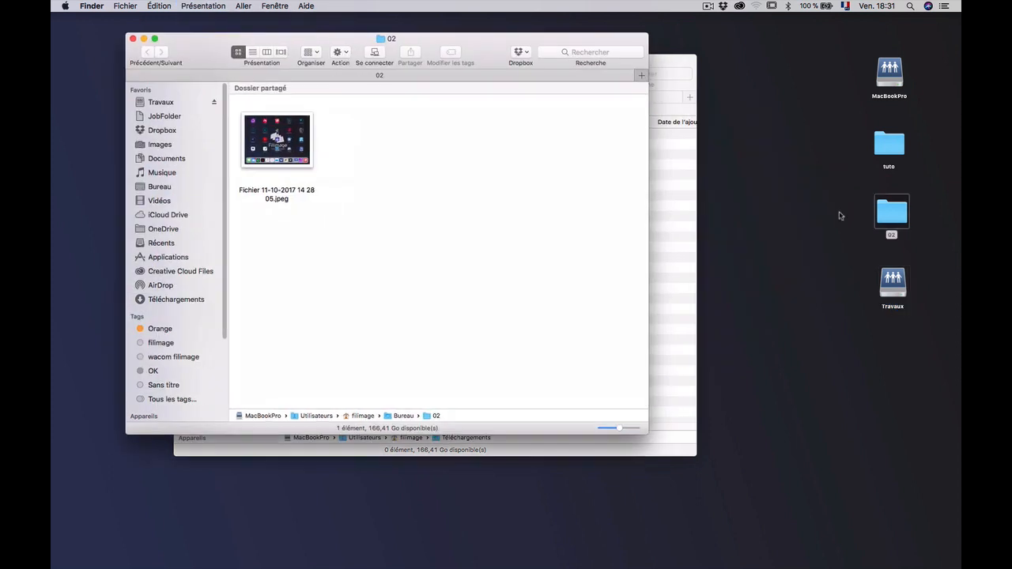
{"action": "left_click", "coordinate": [214, 6]}
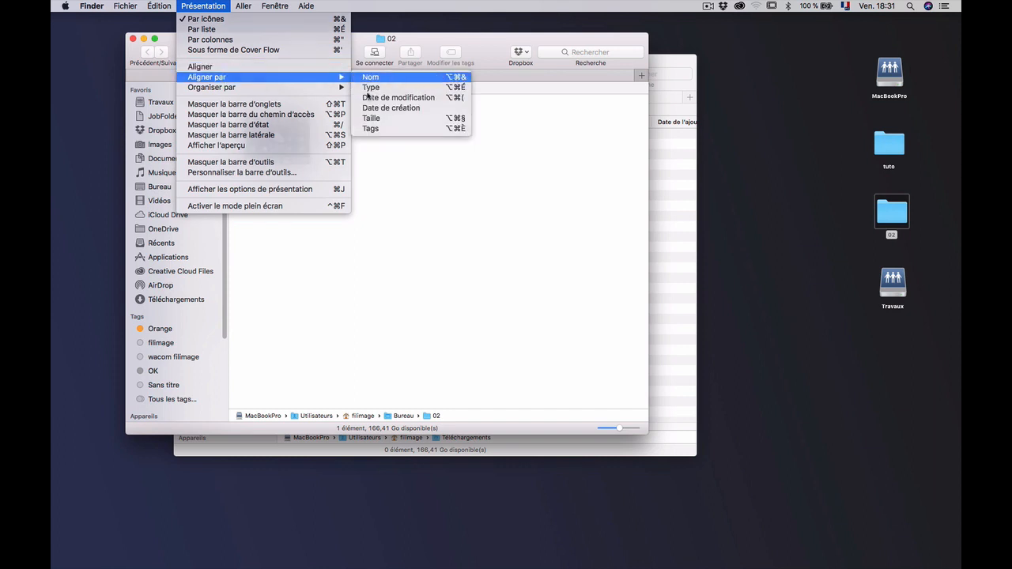
{"action": "left_click", "coordinate": [360, 75]}
{"action": "left_click", "coordinate": [282, 143]}
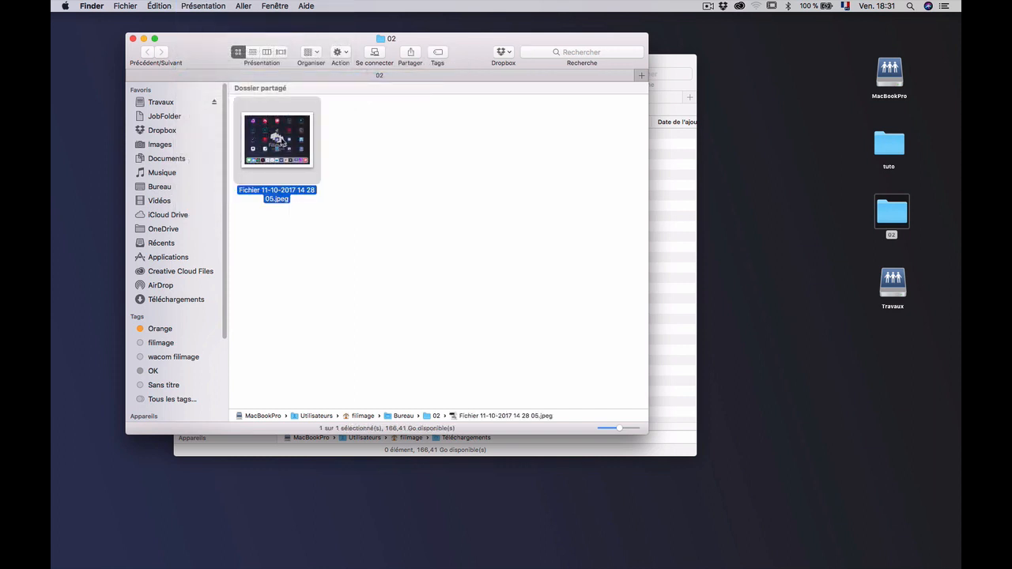
{"action": "left_click_drag", "start_coordinate": [284, 142], "coordinate": [397, 155]}
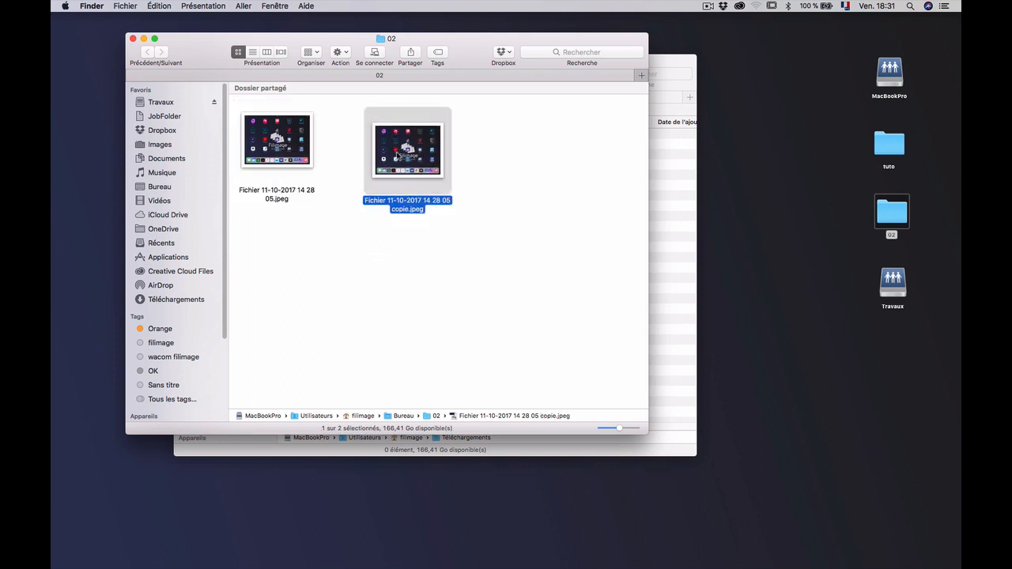
{"action": "left_click_drag", "start_coordinate": [399, 156], "coordinate": [315, 269]}
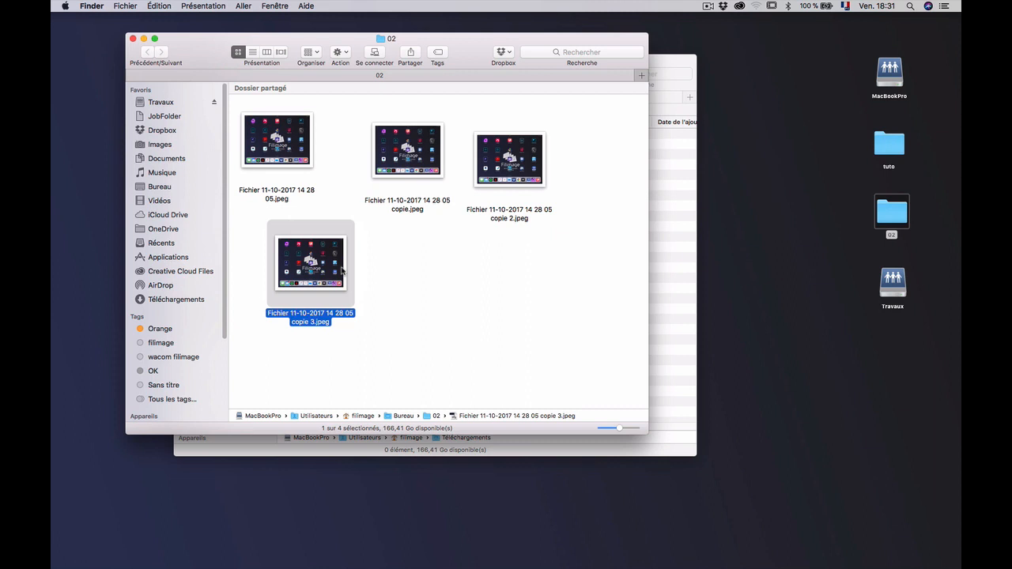
{"action": "key", "text": "Return"}
{"action": "key", "text": "BackSpace"}
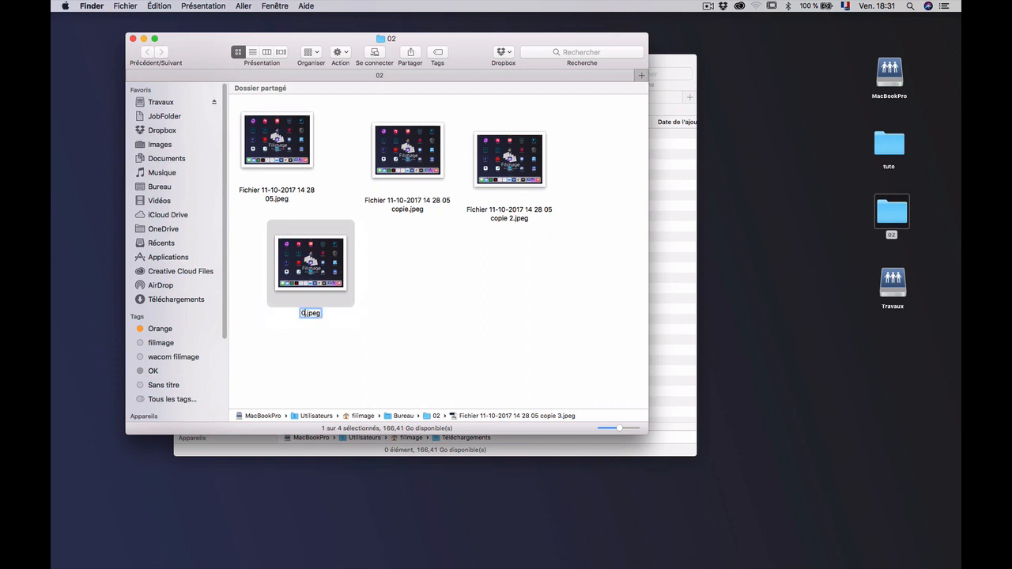
{"action": "type", "text": "05"}
{"action": "key", "text": "Return"}
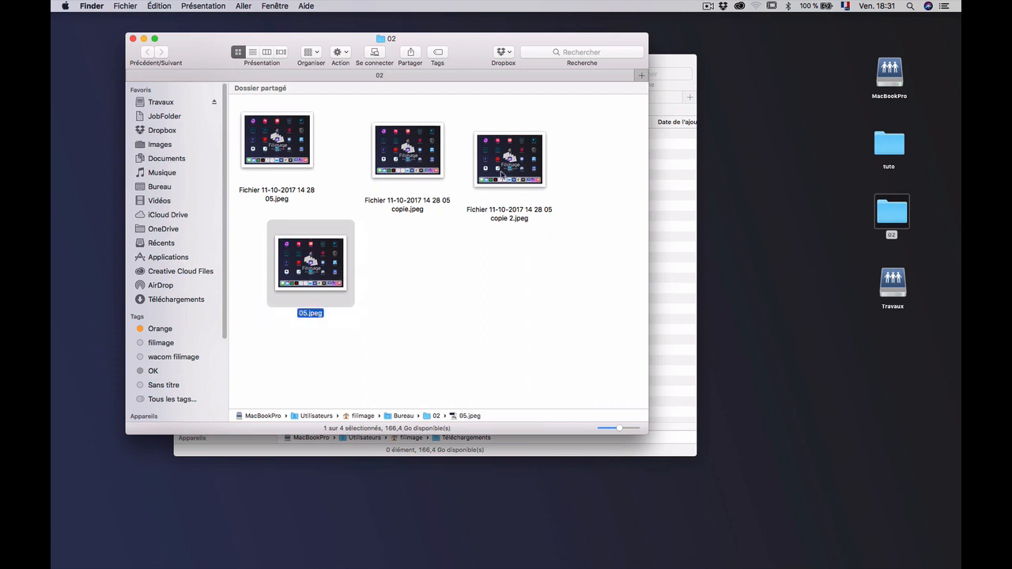
{"action": "left_click", "coordinate": [514, 152]}
{"action": "right_click", "coordinate": [505, 163]}
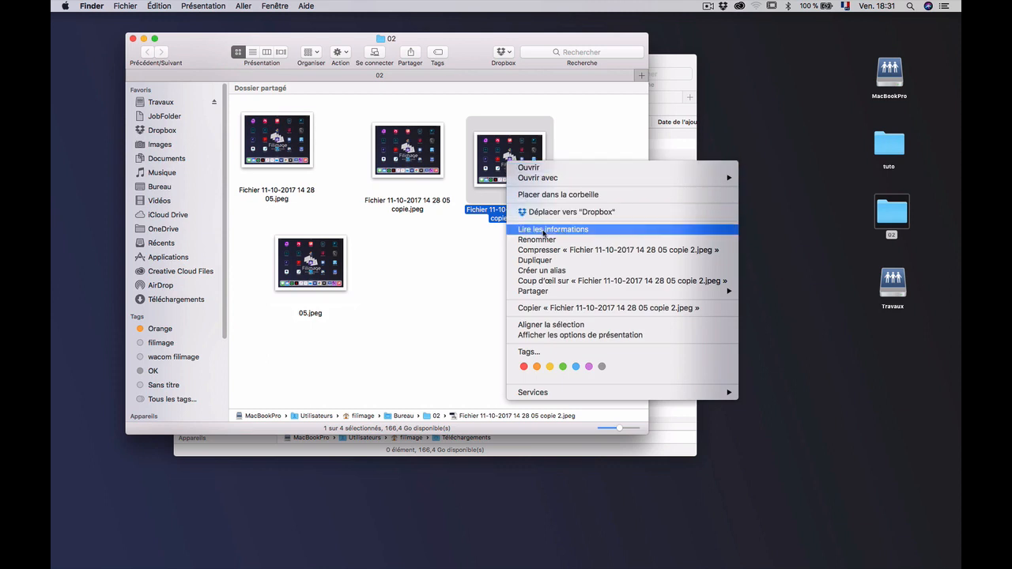
{"action": "left_click", "coordinate": [541, 240]}
{"action": "type", "text": "03"}
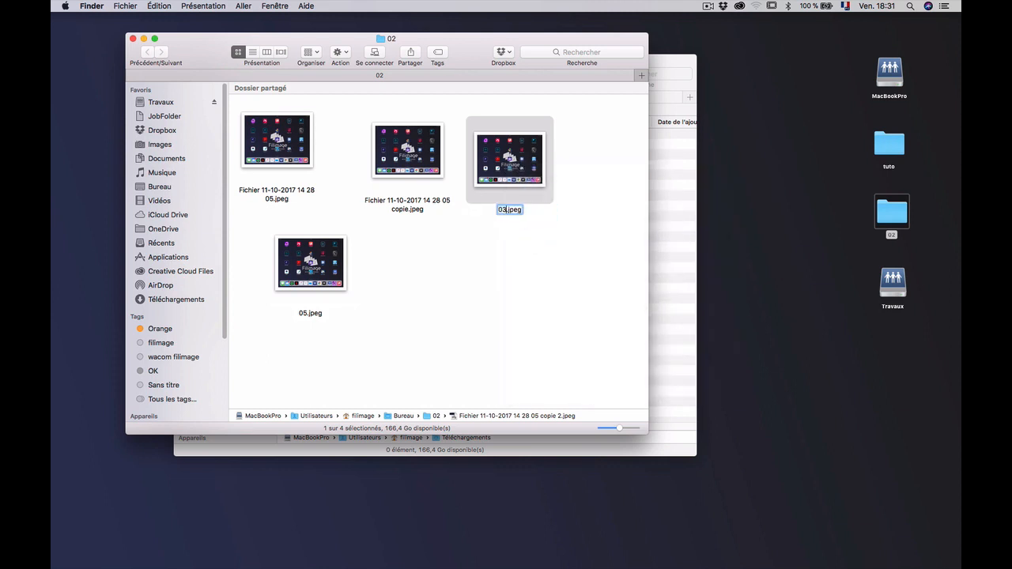
{"action": "key", "text": "Return"}
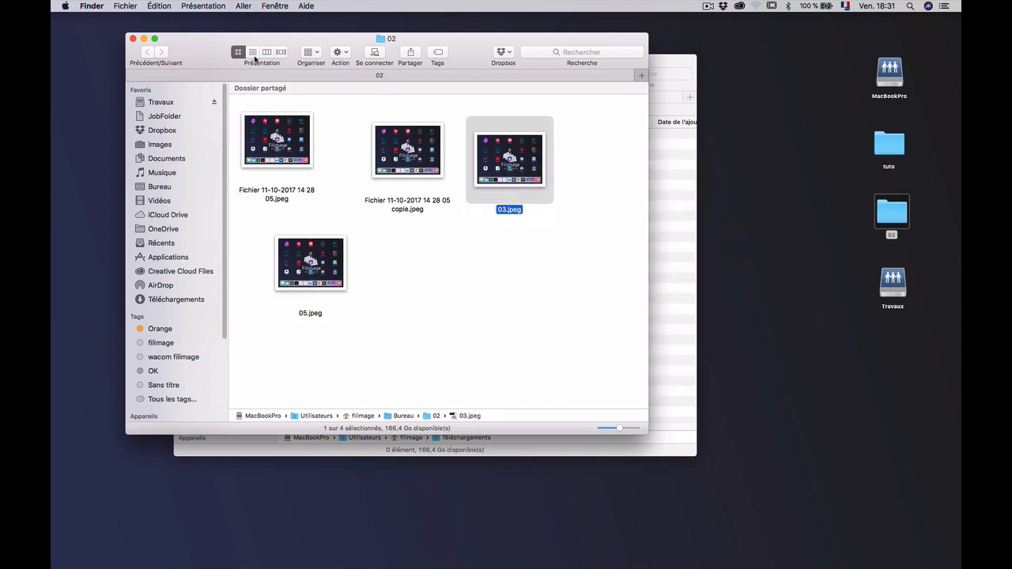
Organize the four JPEG files of the 02 folder by name (Nom) and deselect 03.jpeg
{"action": "left_click", "coordinate": [203, 5]}
{"action": "mouse_move", "coordinate": [230, 87]}
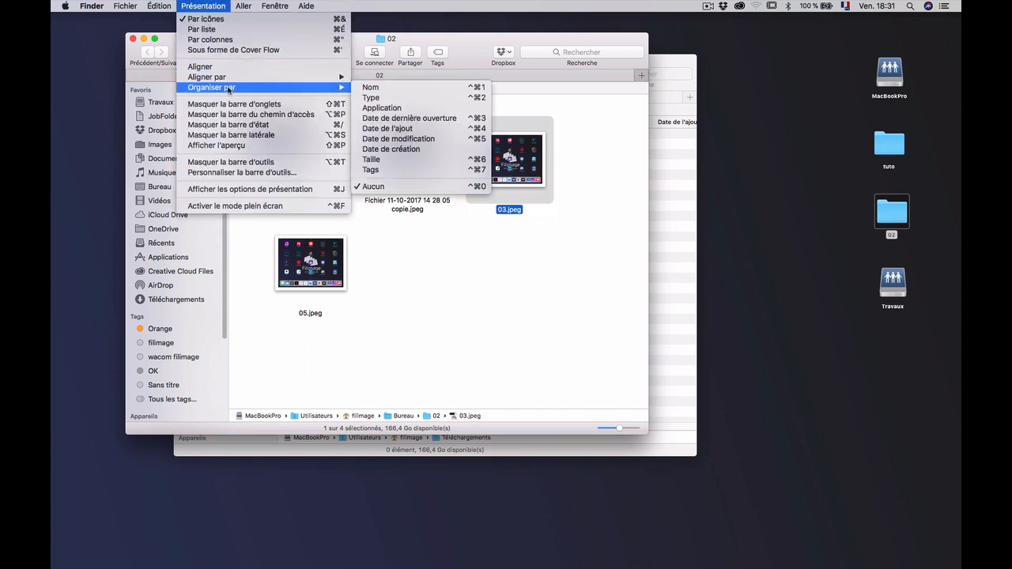
{"action": "left_click", "coordinate": [435, 87]}
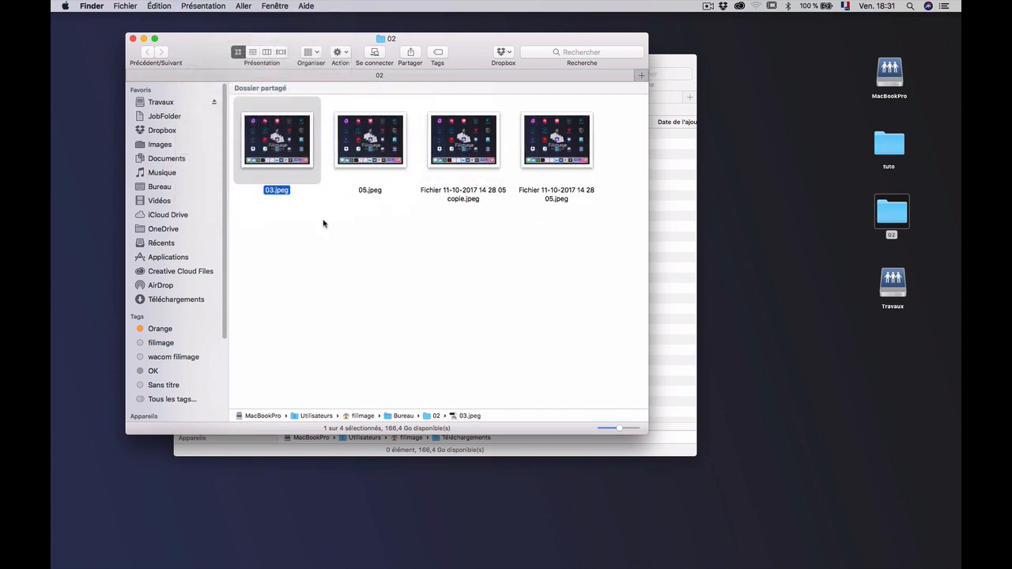
{"action": "left_click", "coordinate": [336, 233]}
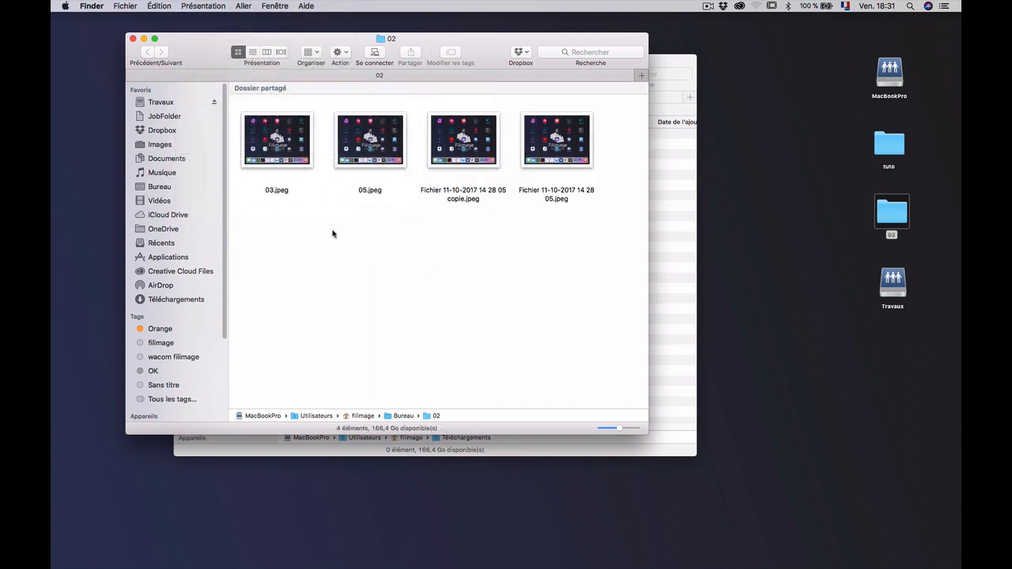
Display the 02 folder as a list and sort its files by name in descending order
{"action": "left_click", "coordinate": [252, 52]}
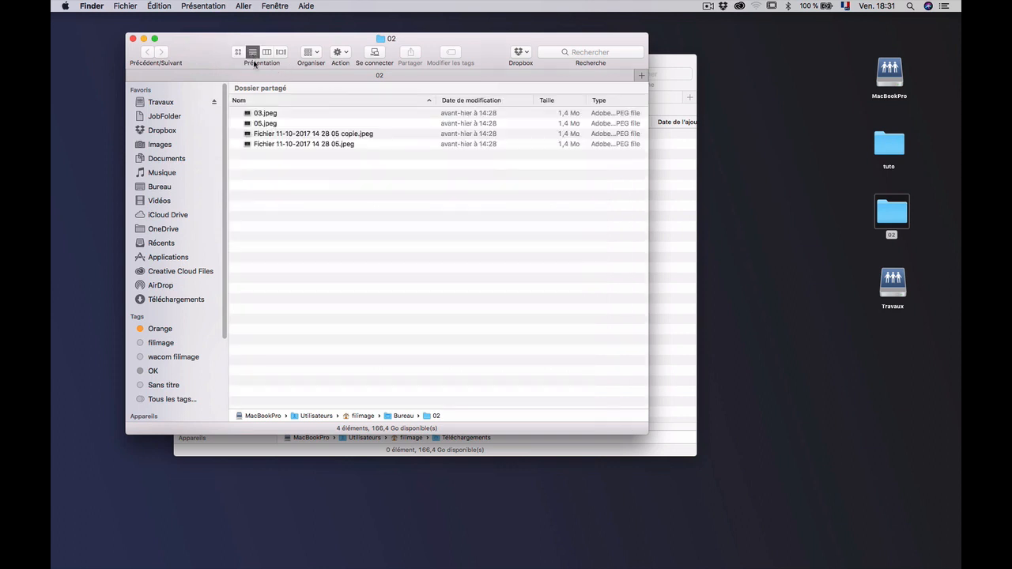
{"action": "left_click", "coordinate": [250, 100]}
{"action": "left_click", "coordinate": [467, 101]}
{"action": "left_click", "coordinate": [246, 100]}
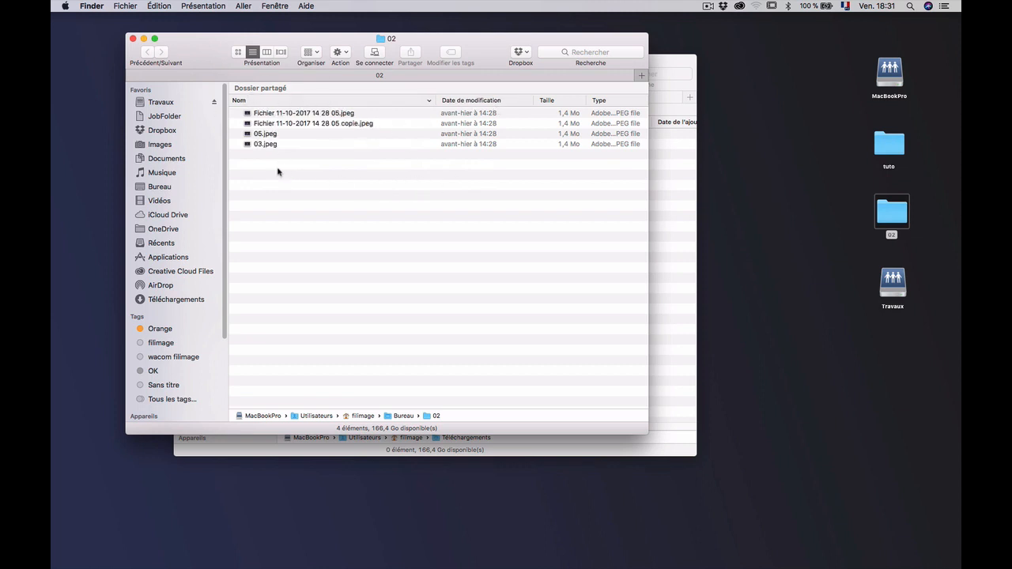
Switch briefly to Mail, return to the Finder, and close the 02 window
{"action": "mouse_move", "coordinate": [119, 563]}
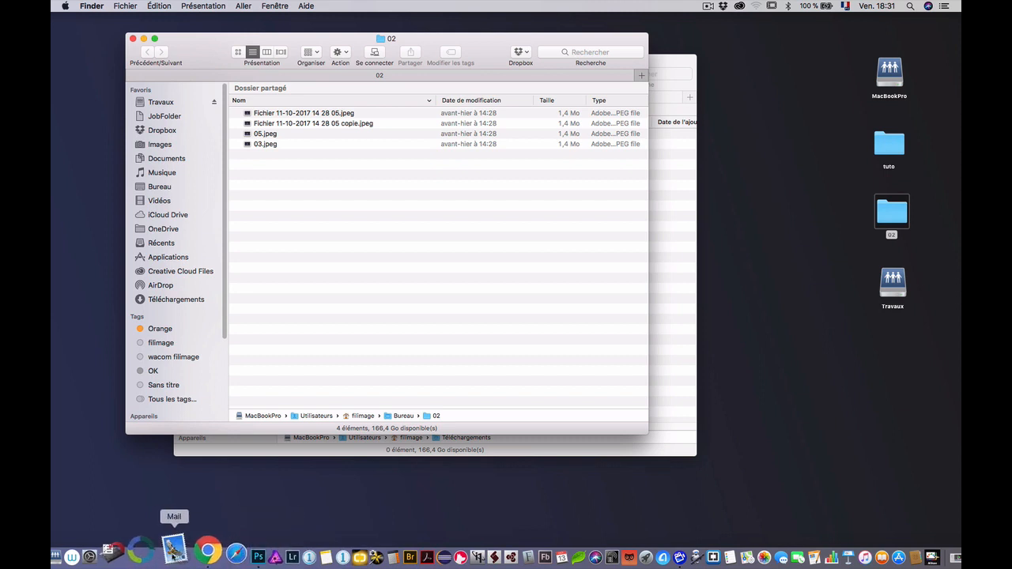
{"action": "left_click", "coordinate": [173, 551]}
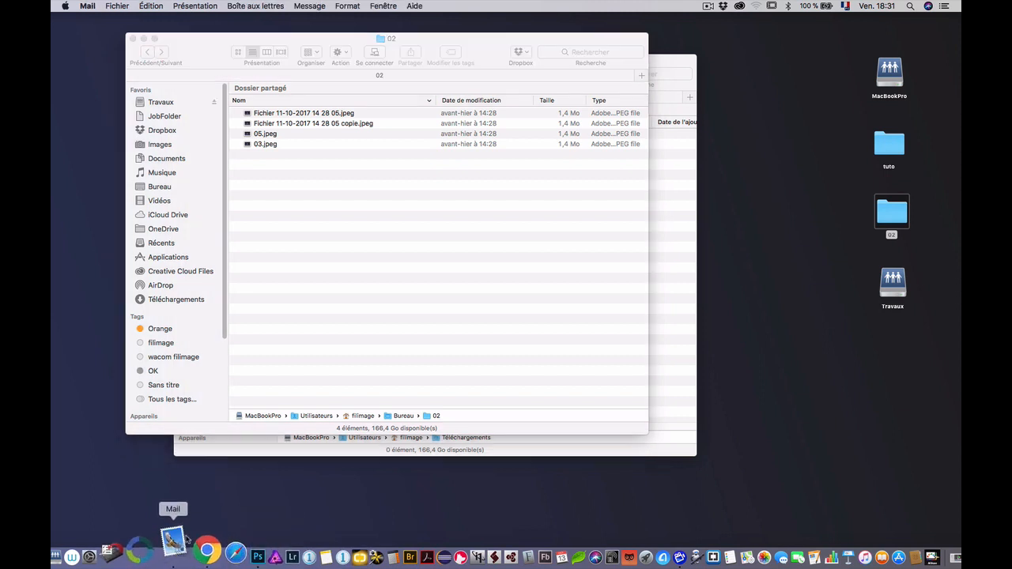
{"action": "left_click", "coordinate": [215, 308]}
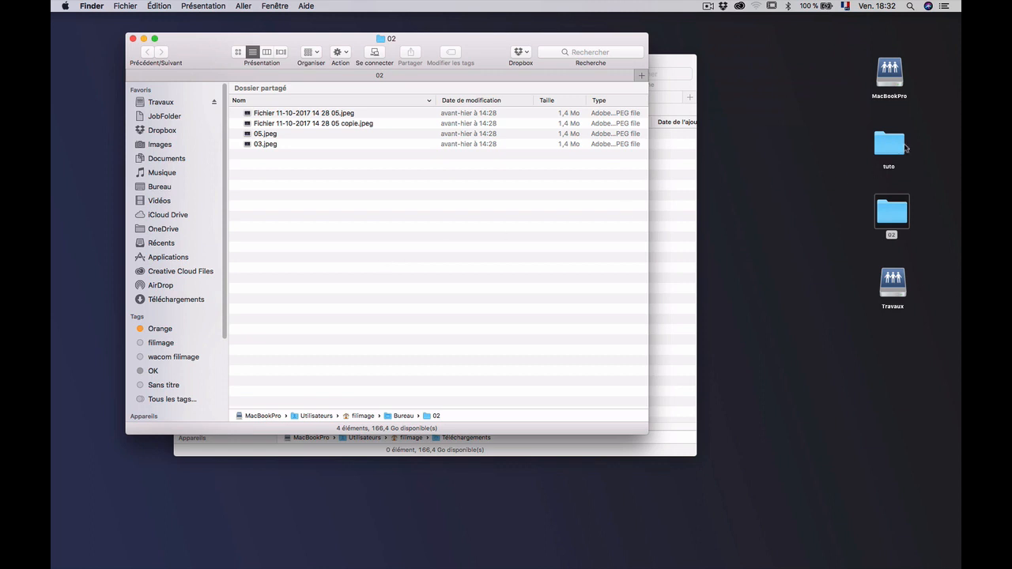
{"action": "key", "text": "super+w"}
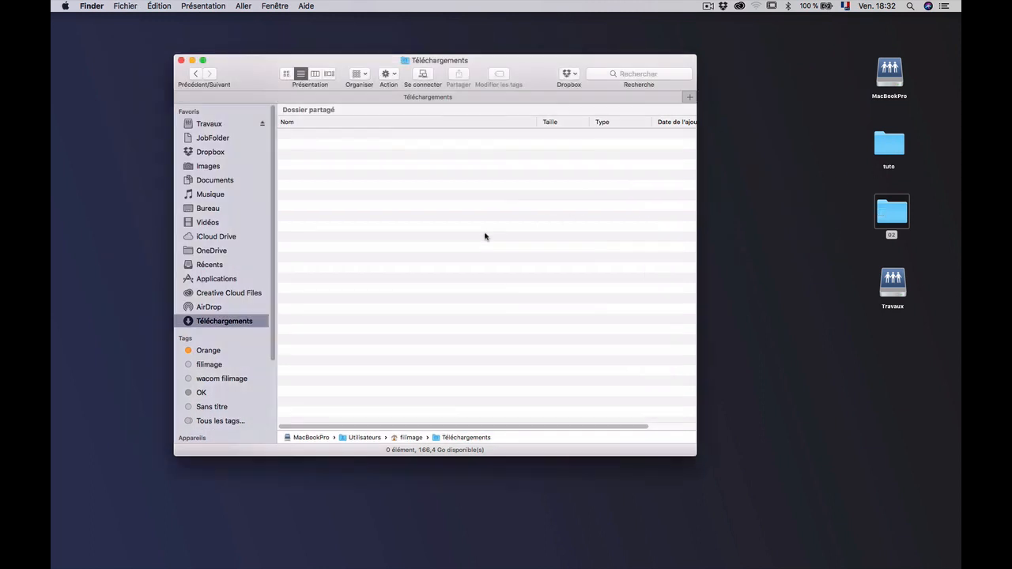